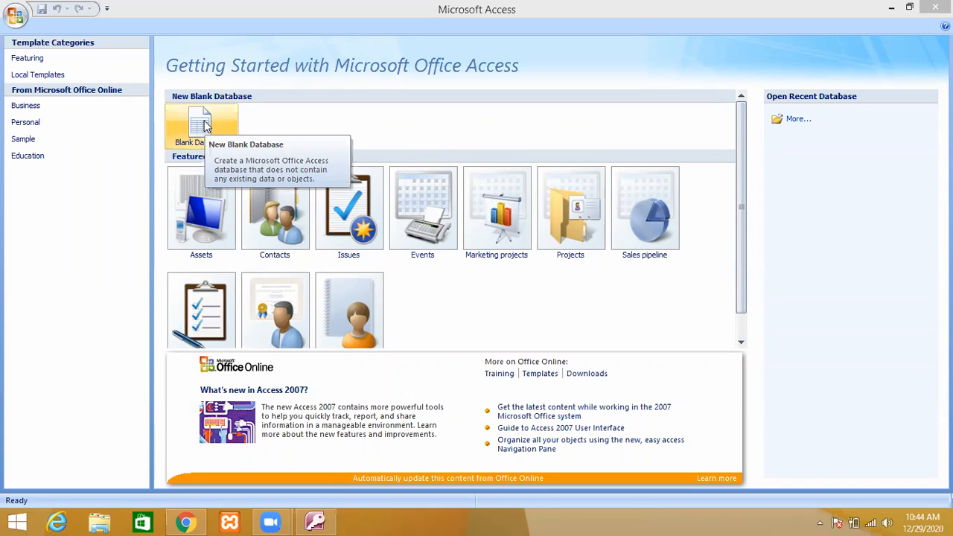
Step: Start a new blank database
click(206, 126)
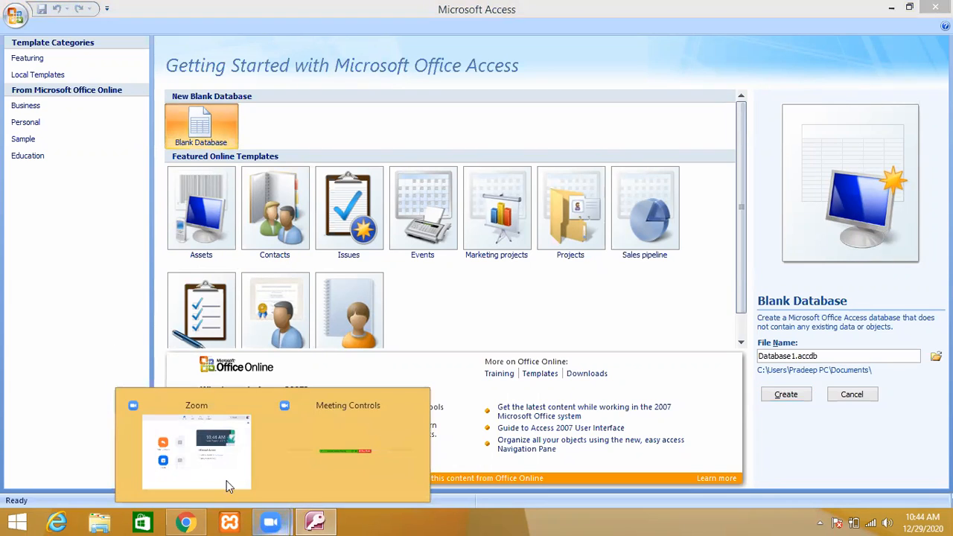
click(227, 480)
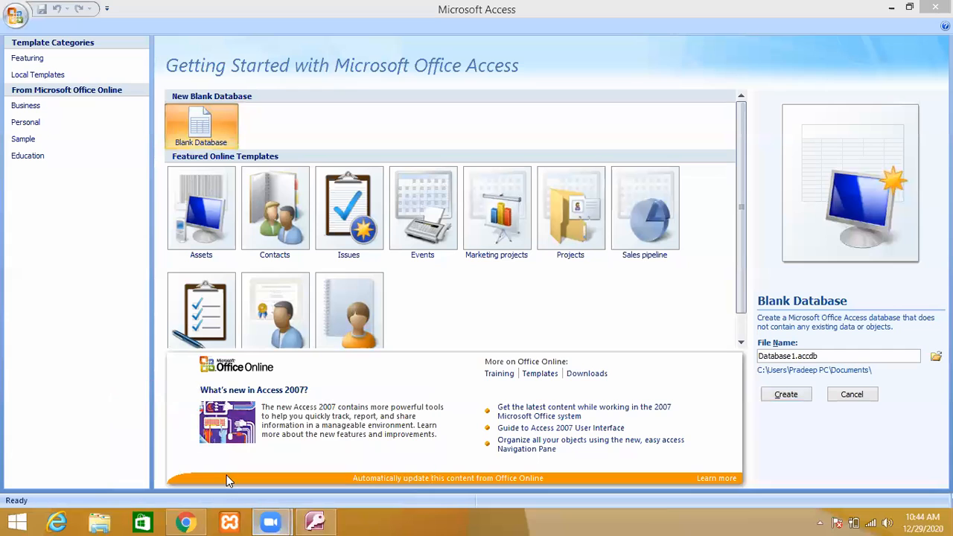
right_click(289, 521)
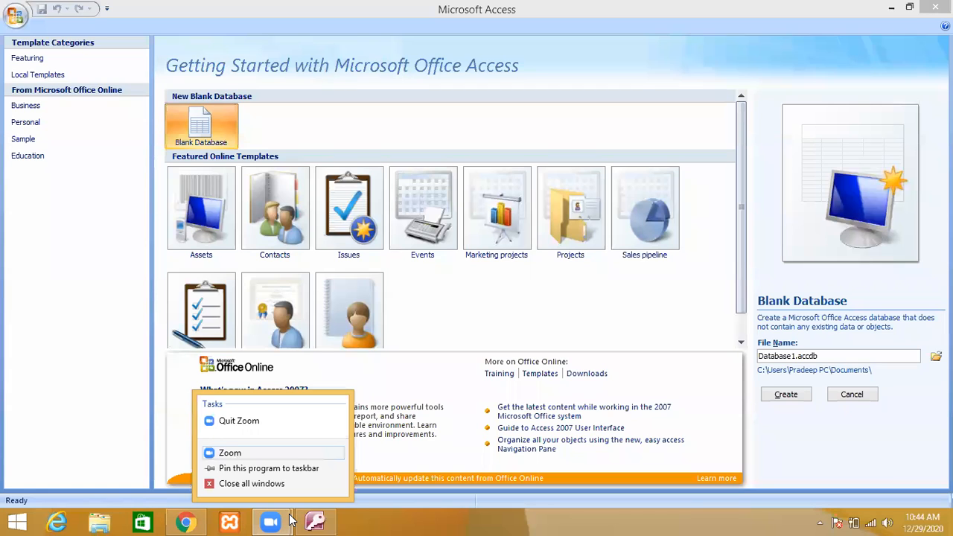
click(291, 521)
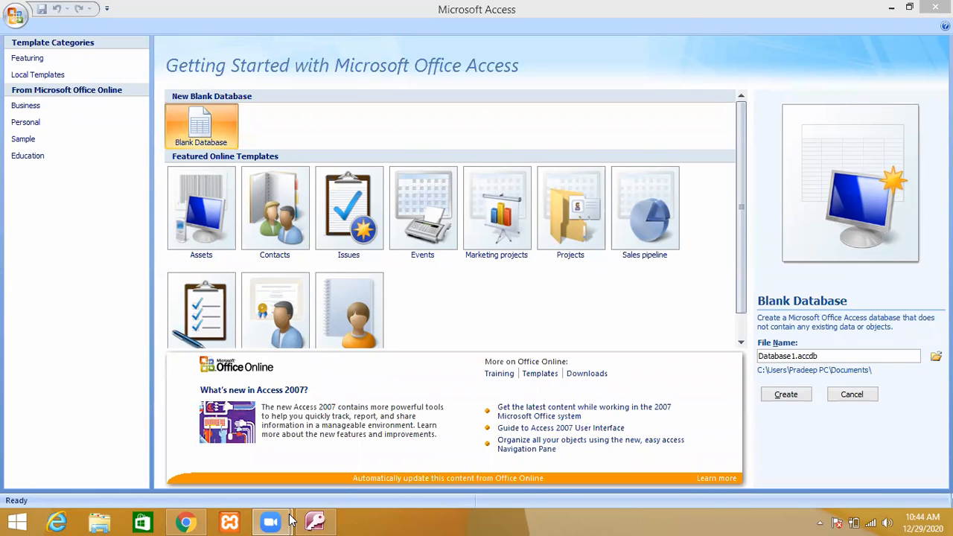
click(414, 204)
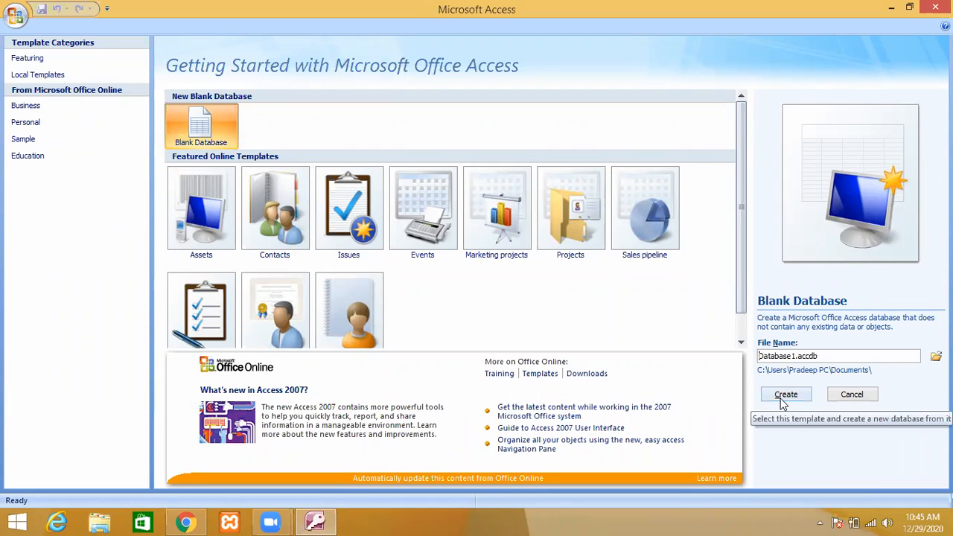
Step: Name the new database file shop.accdb
double_click(791, 355)
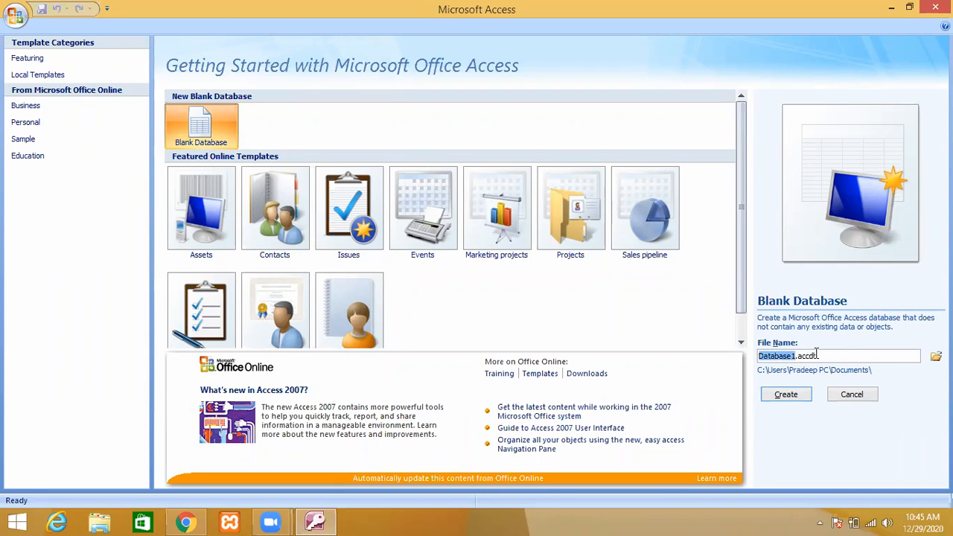
text(shop)
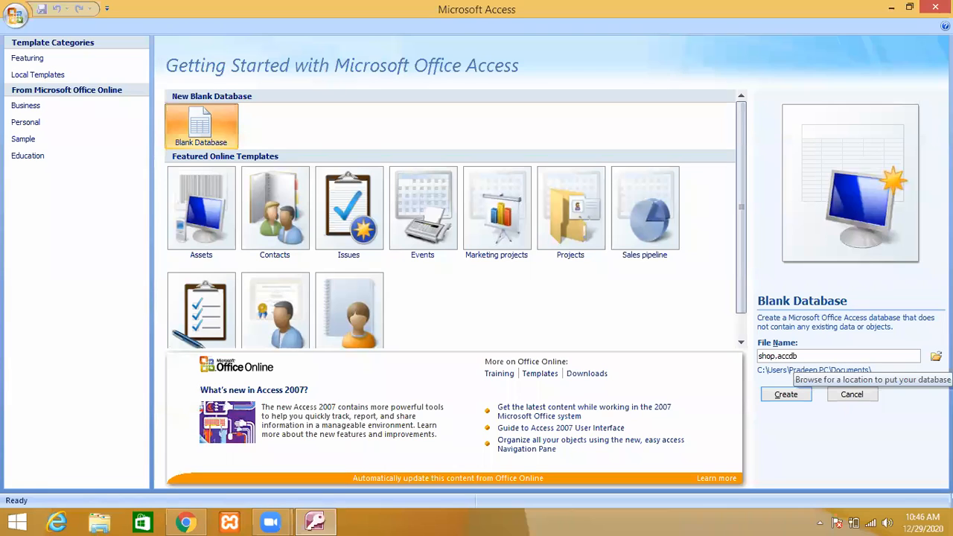
click(937, 356)
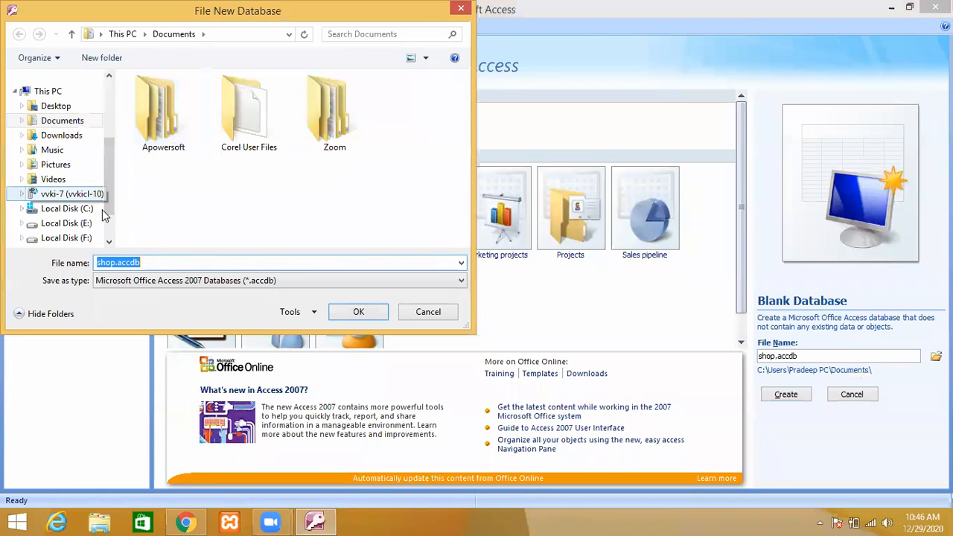
scroll(108, 235, down, 1)
click(74, 179)
click(69, 193)
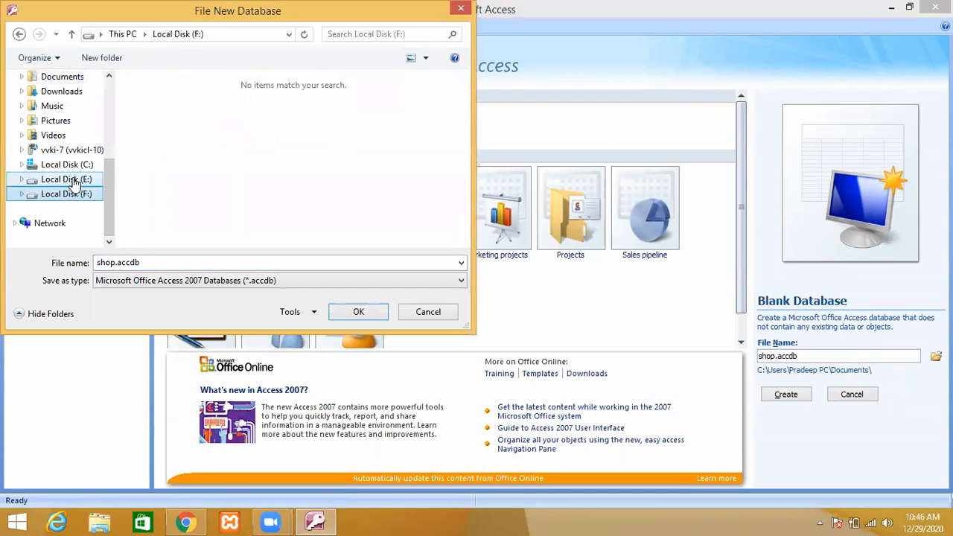
click(74, 181)
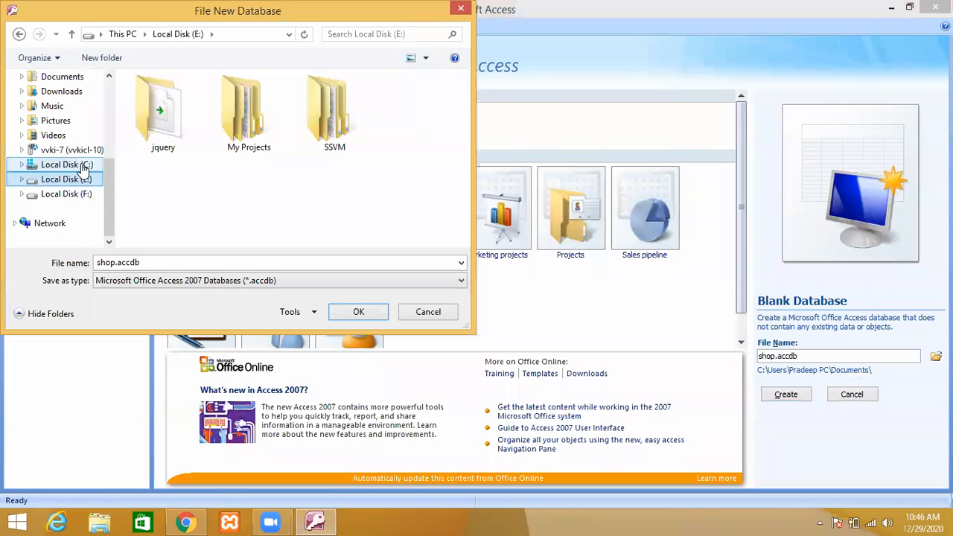
click(84, 166)
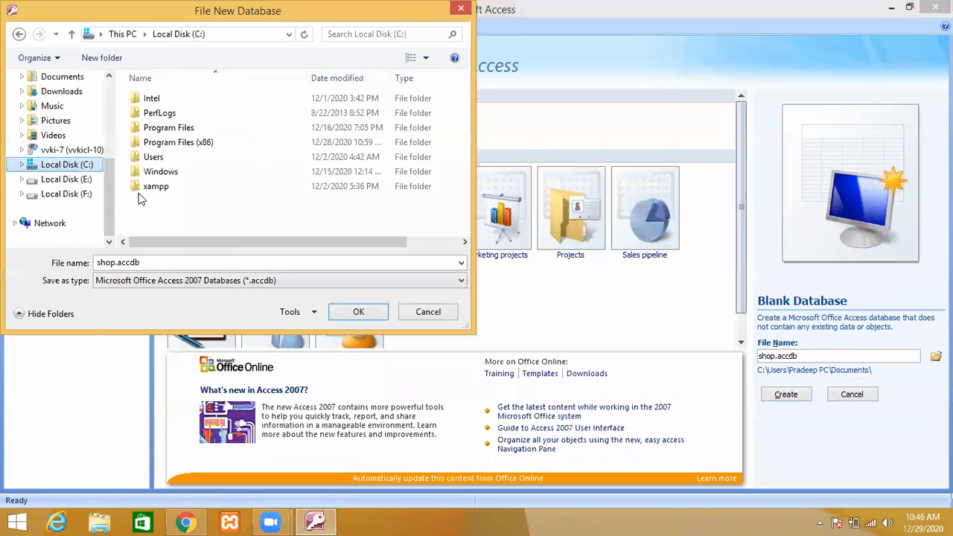
click(421, 314)
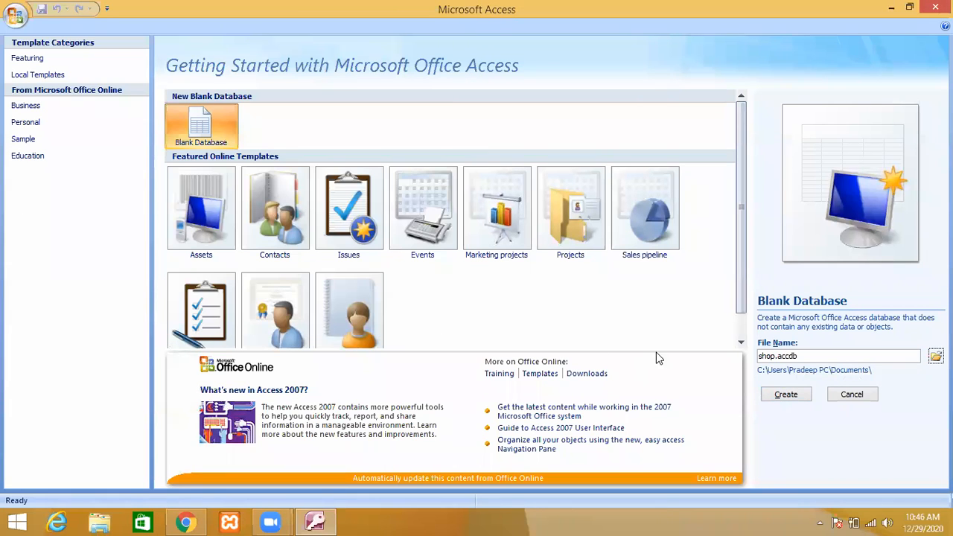
Step: Create the shop database in the default Documents folder and select its initial table
click(779, 396)
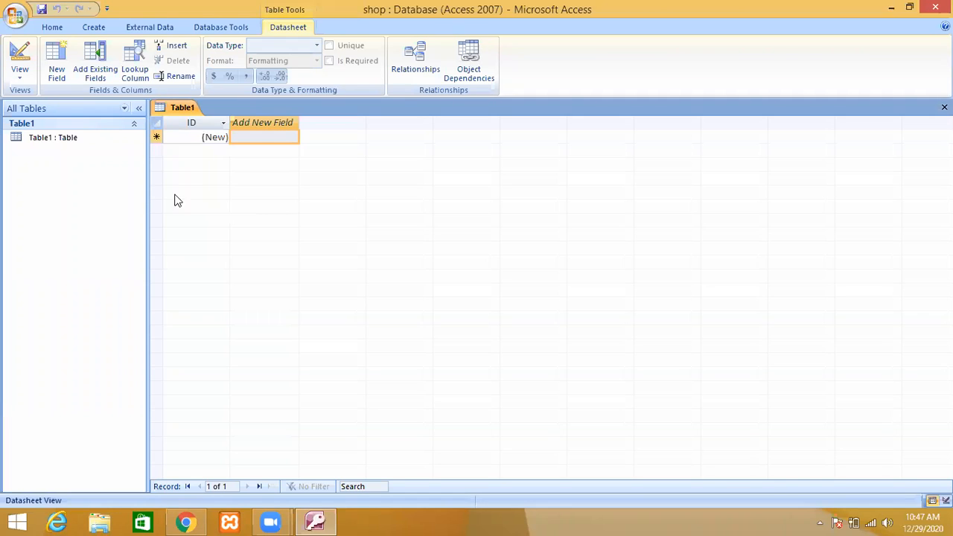
click(57, 141)
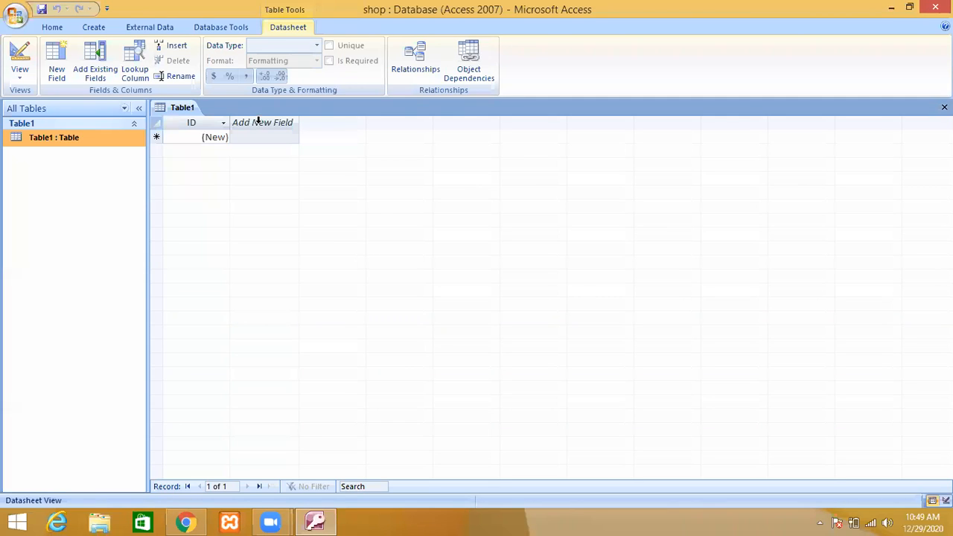
Step: Add two fields named Item Name and Quantity after the ID column of the table
double_click(259, 123)
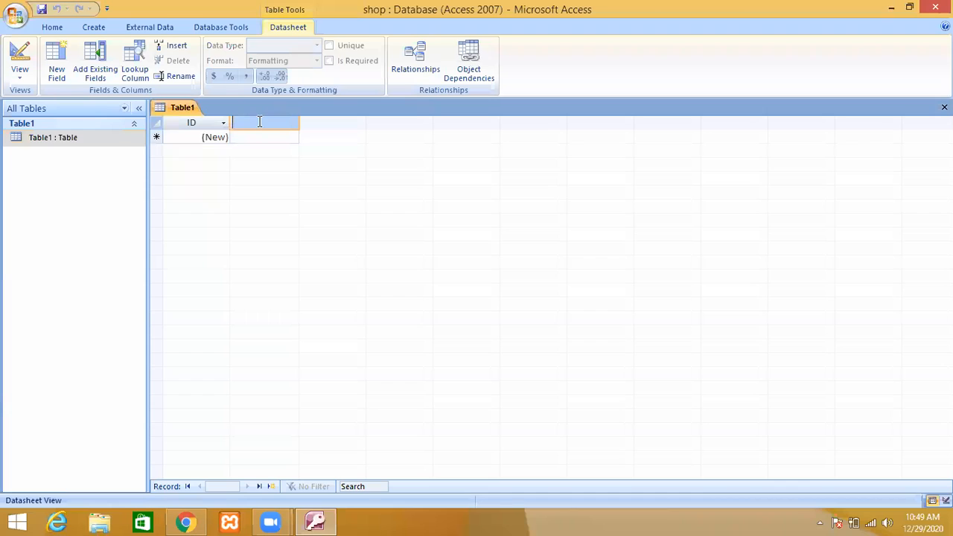
text(Item Name)
key(Return)
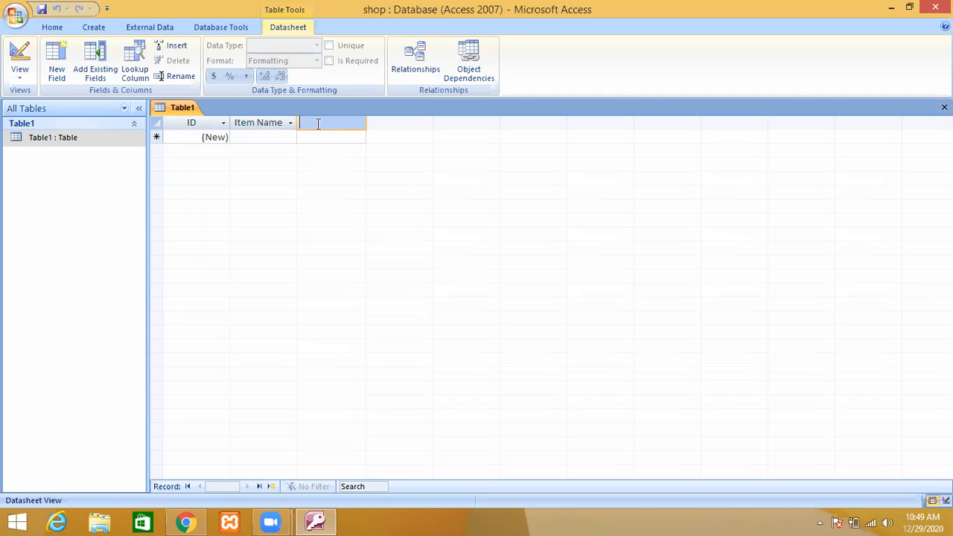
text(uantity)
click(324, 141)
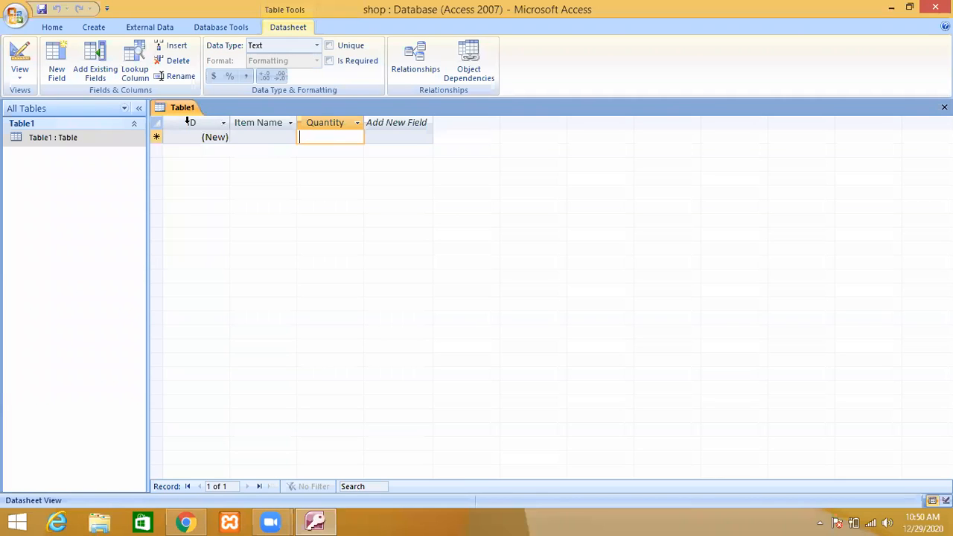
Step: Add a field named Description after the Quantity column
click(261, 131)
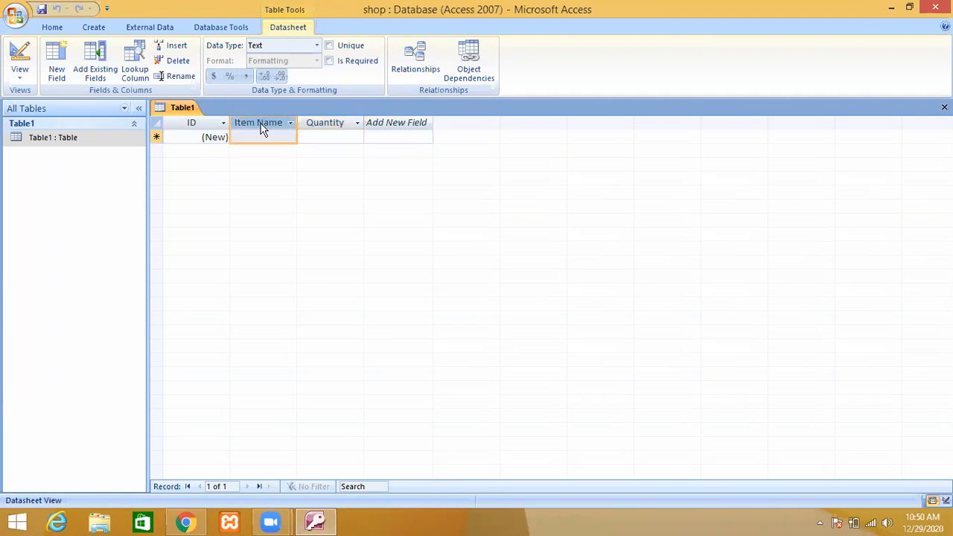
click(331, 123)
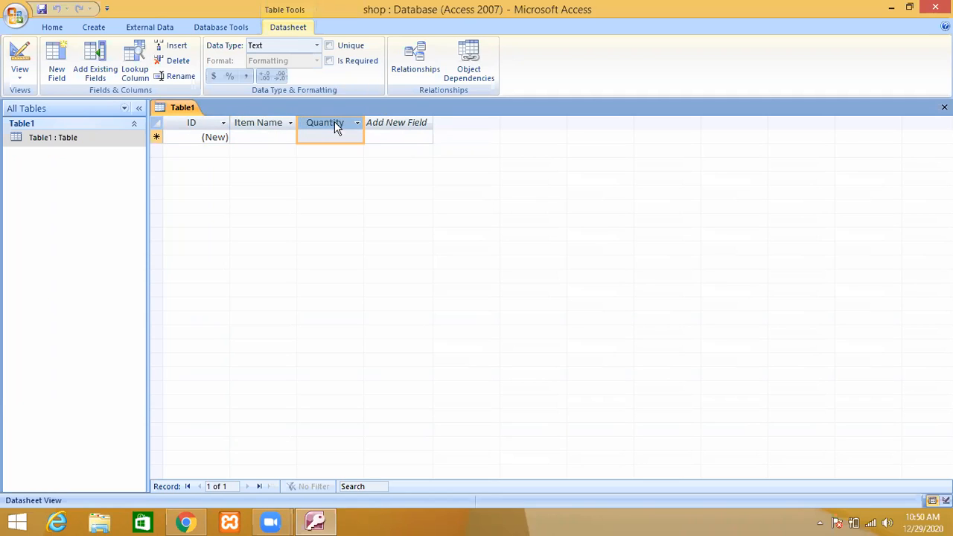
double_click(393, 123)
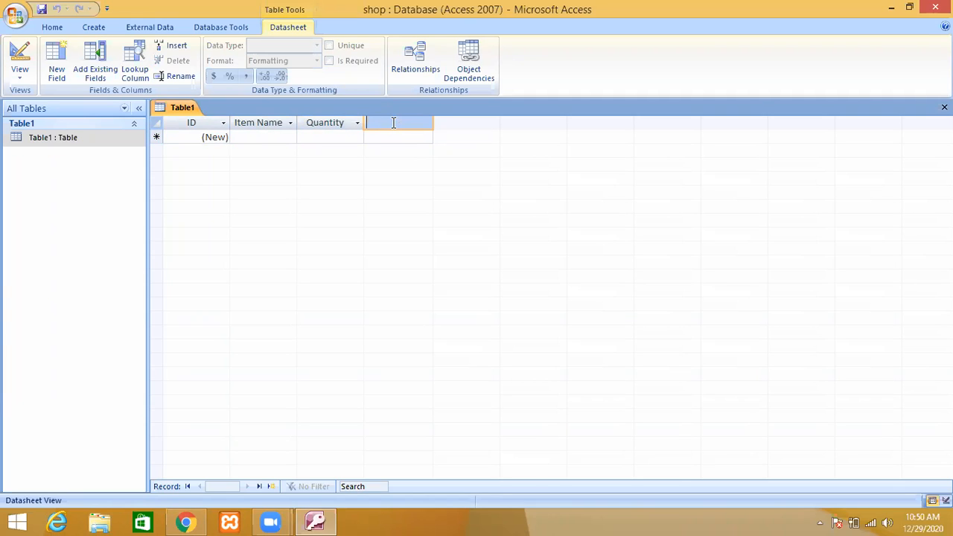
text(Description)
key(Return)
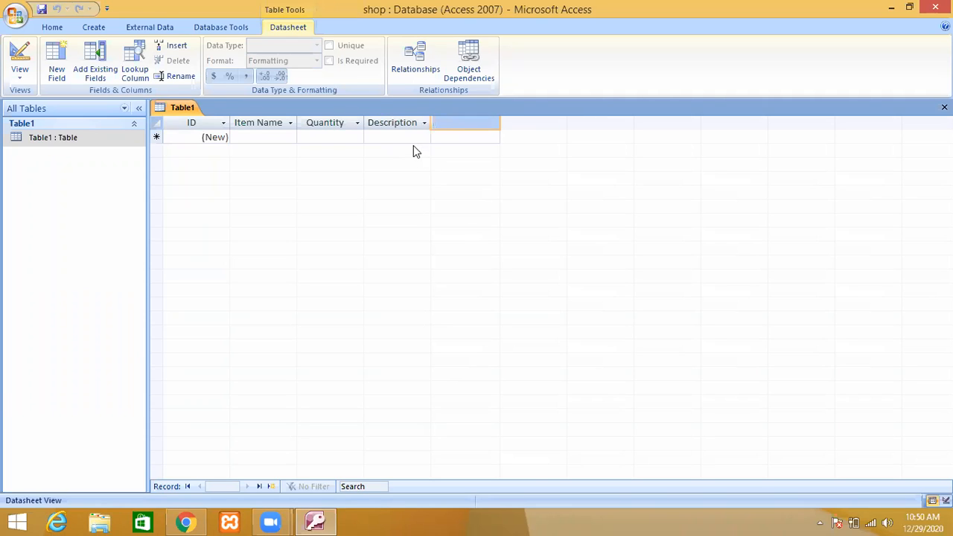
click(410, 141)
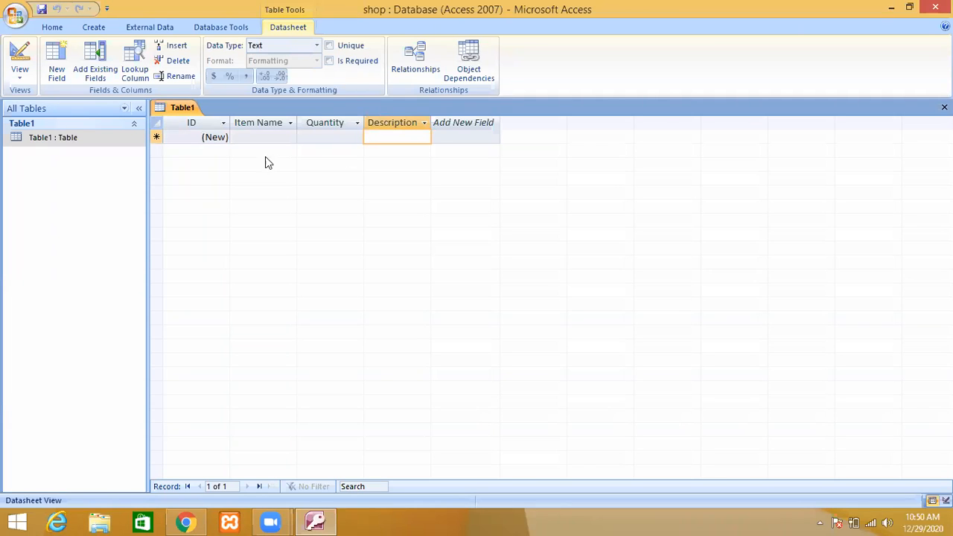
click(265, 136)
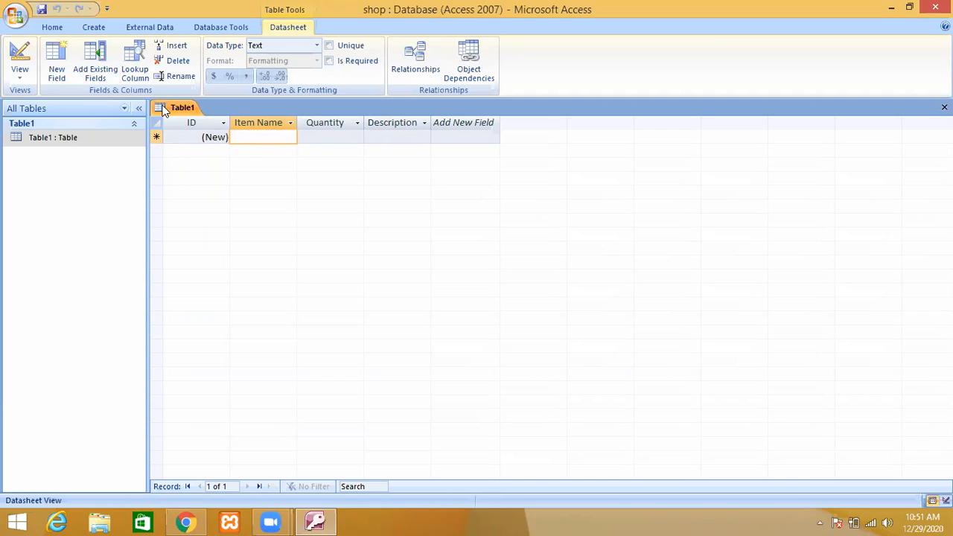
Step: Save the table under the name Items
click(41, 13)
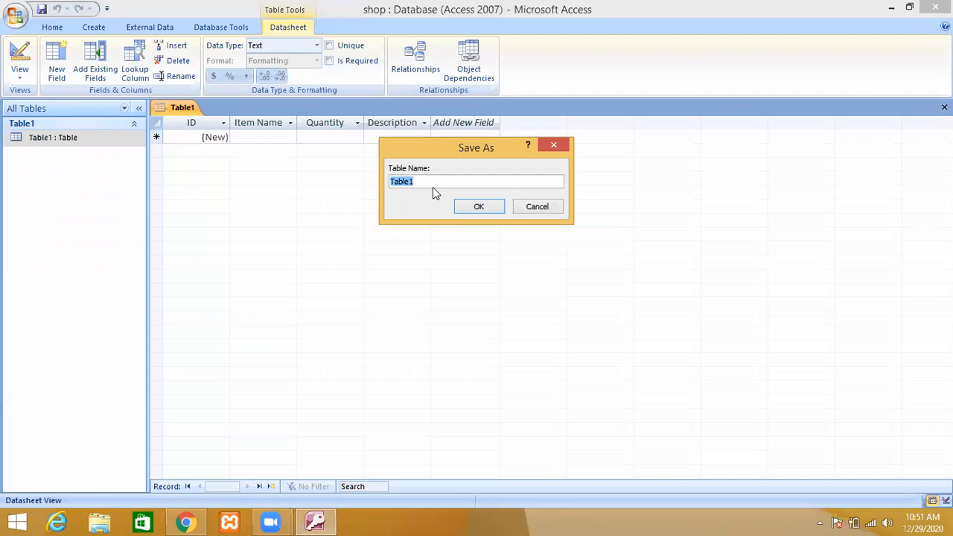
key(BackSpace)
text(Items)
click(480, 207)
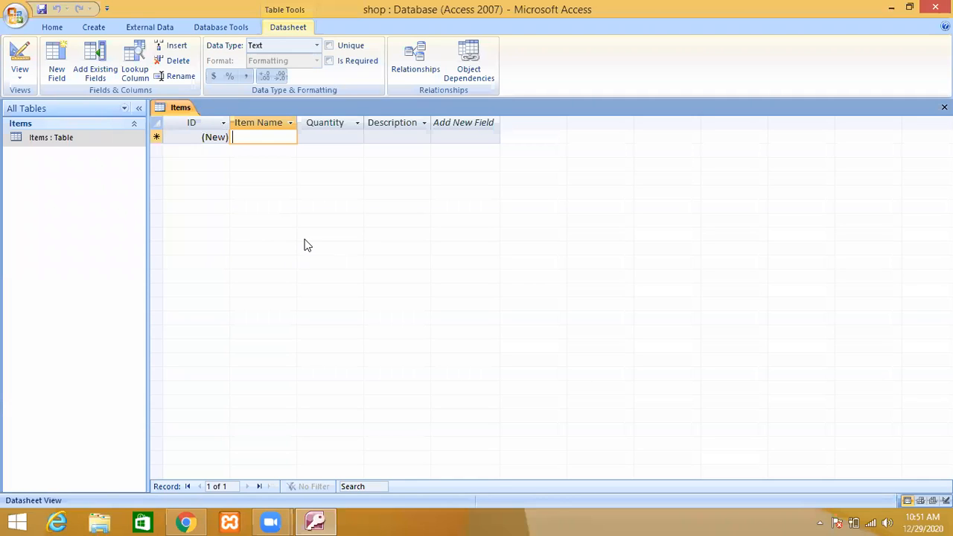
Step: Enter the first record with item name Rice, quantity 500 and description Lal Quila
text(Rice)
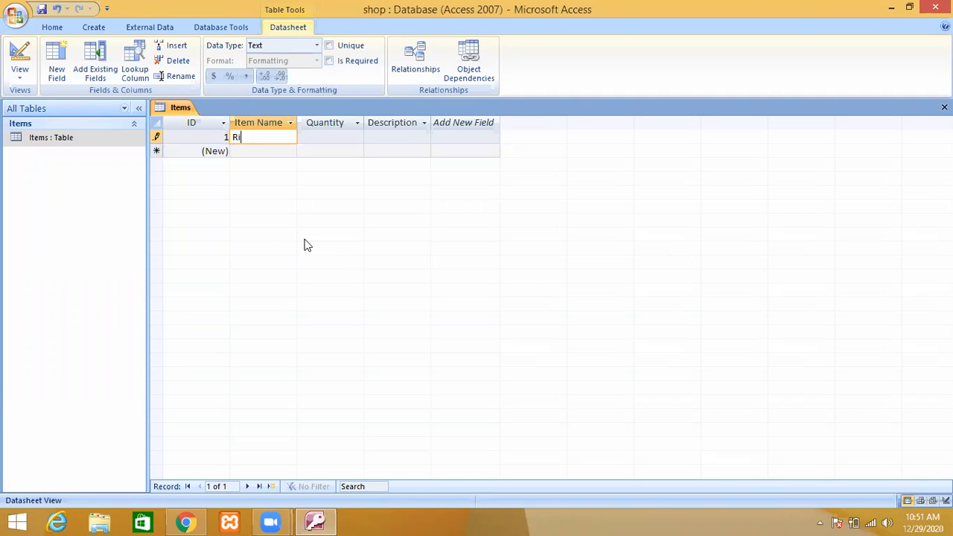
click(338, 139)
text(500)
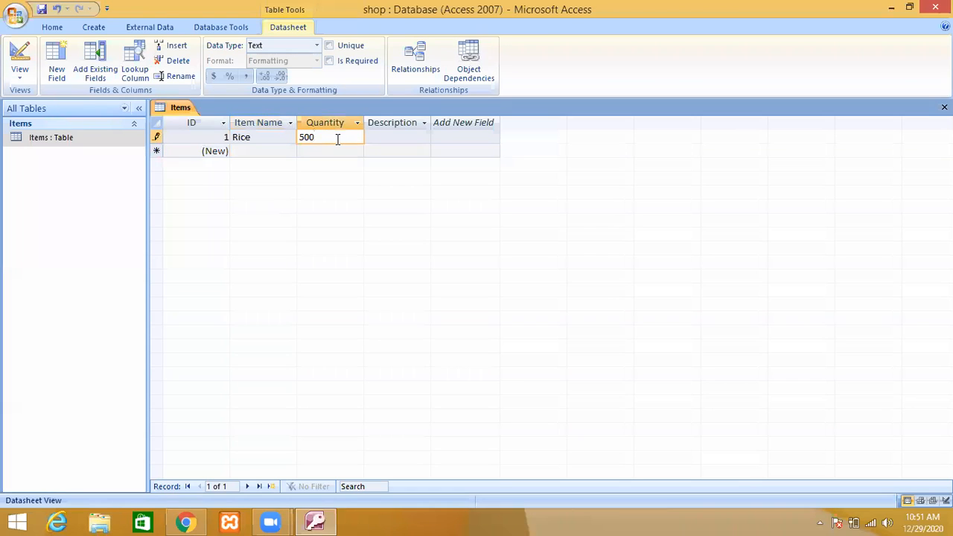
click(397, 139)
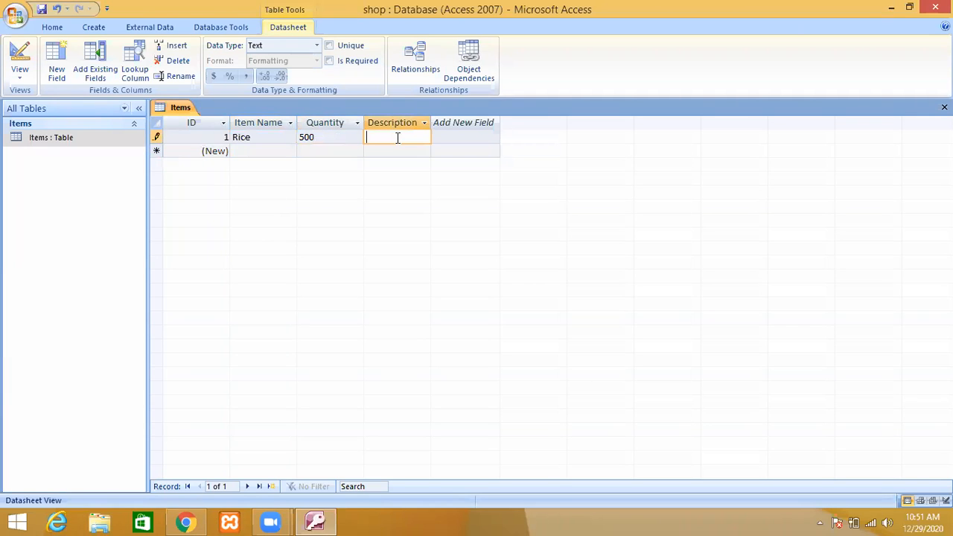
text(Lal Quila)
Step: Enter the second record with item name Soap, quantity 1030 and description Lux
click(259, 151)
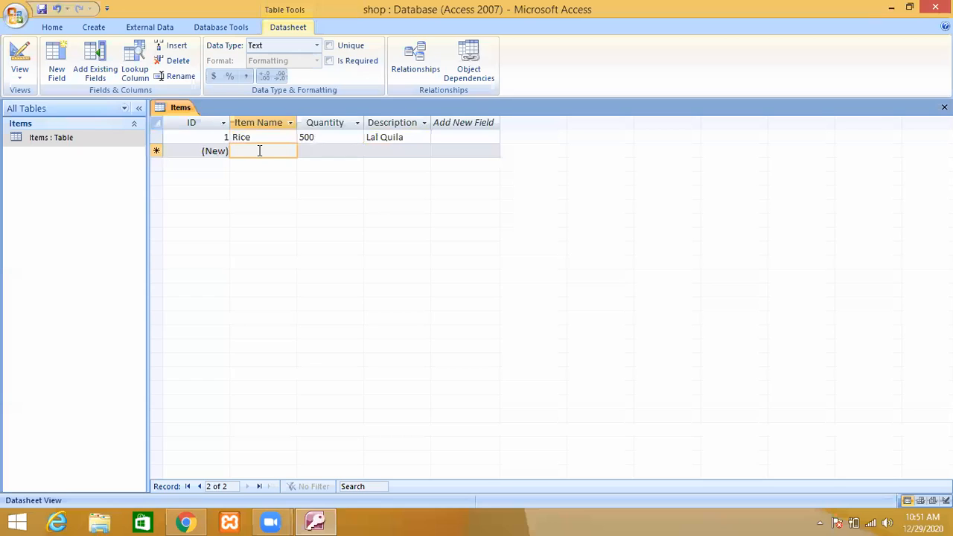
text(Soap)
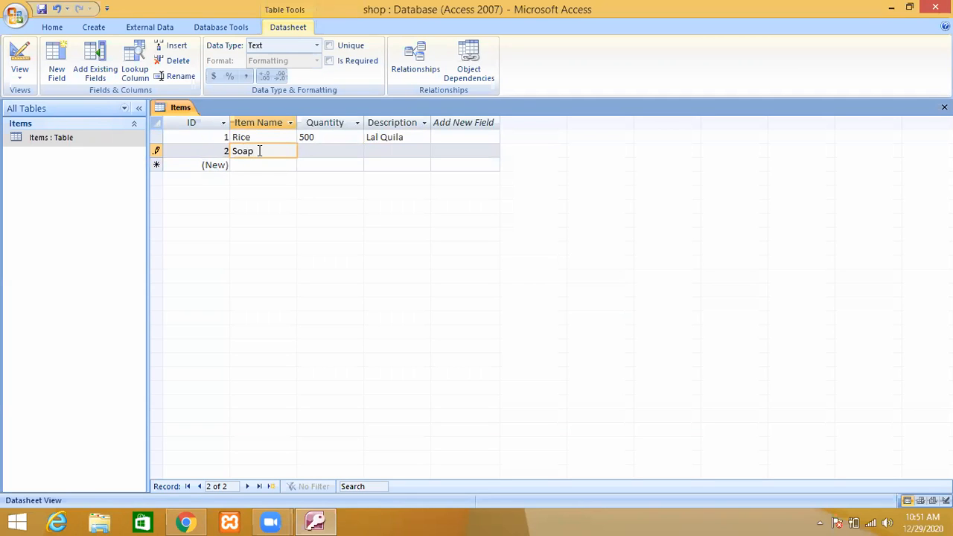
key(Tab)
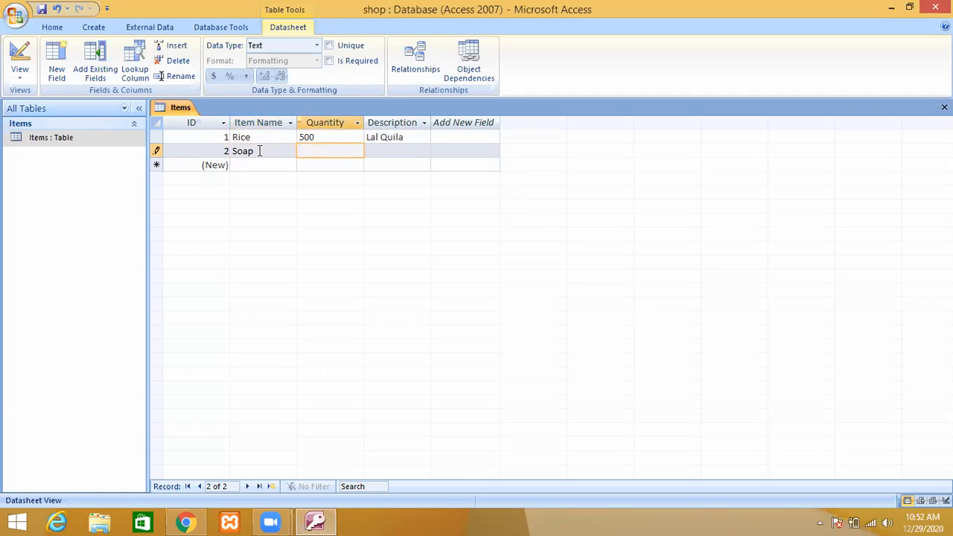
text(1030)
key(Tab)
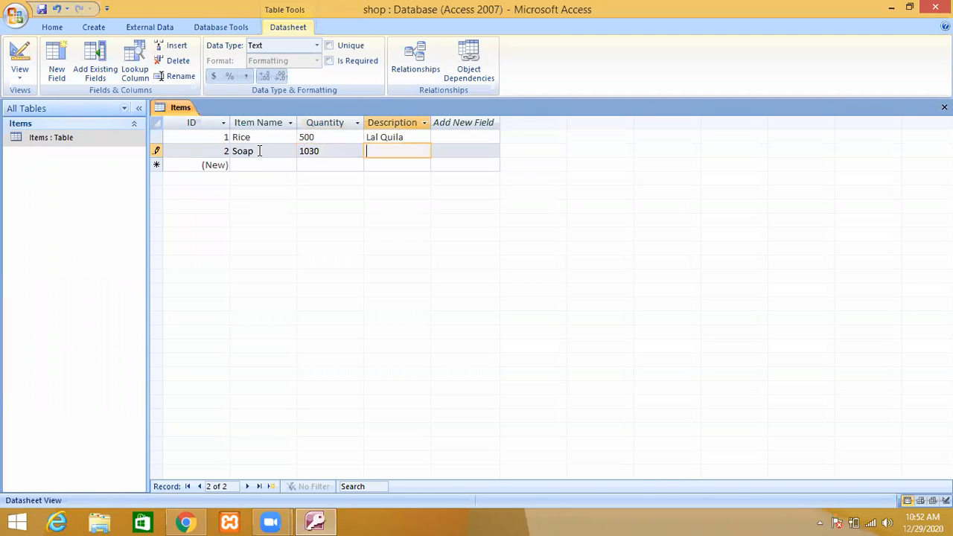
text(Lux)
Step: Enter the third record with item name Shampoo, quantity 300 and description Clinic plus
key(Down)
key(Left)
key(Left)
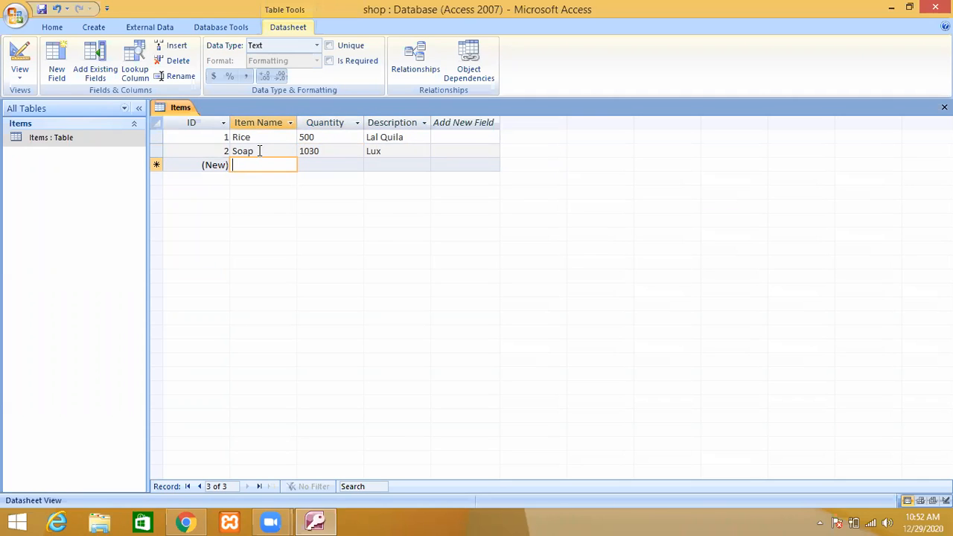
text(Shampoo)
key(Tab)
text(300)
key(Tab)
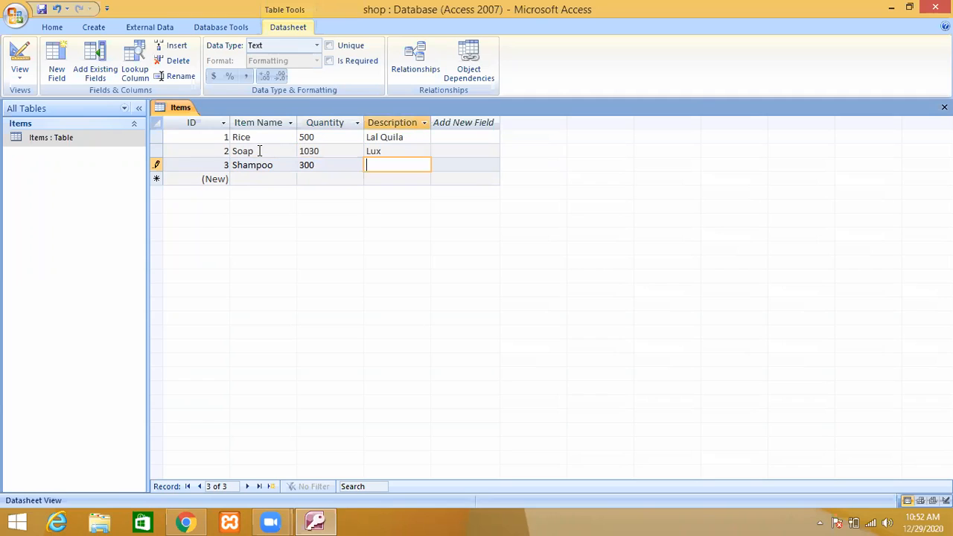
text(Clinic plus)
key(Down)
key(Left)
key(Left)
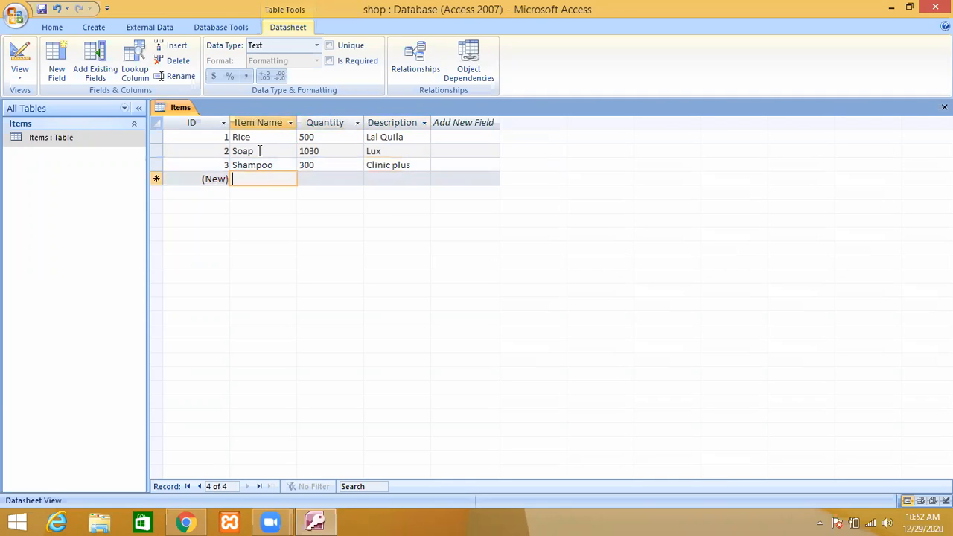
key(Up)
key(Up)
key(Up)
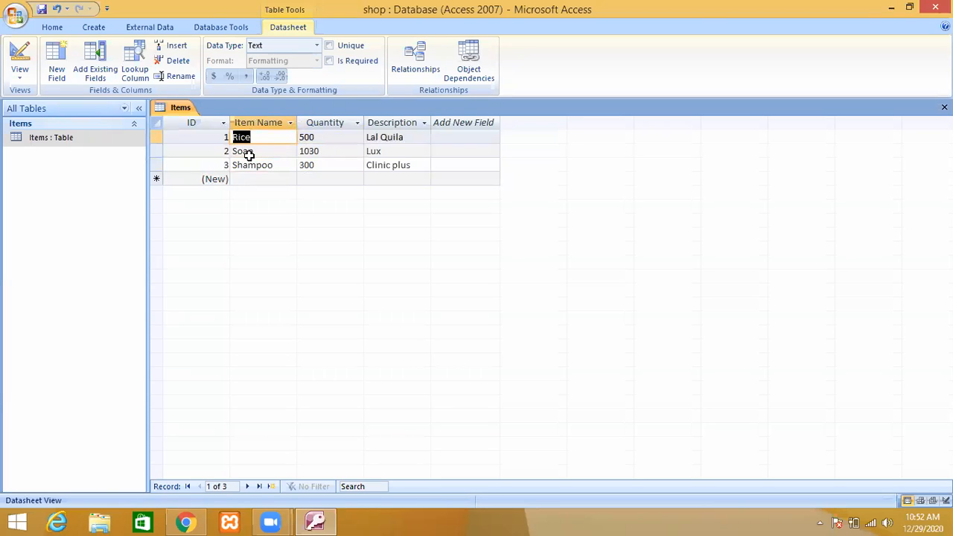
click(248, 154)
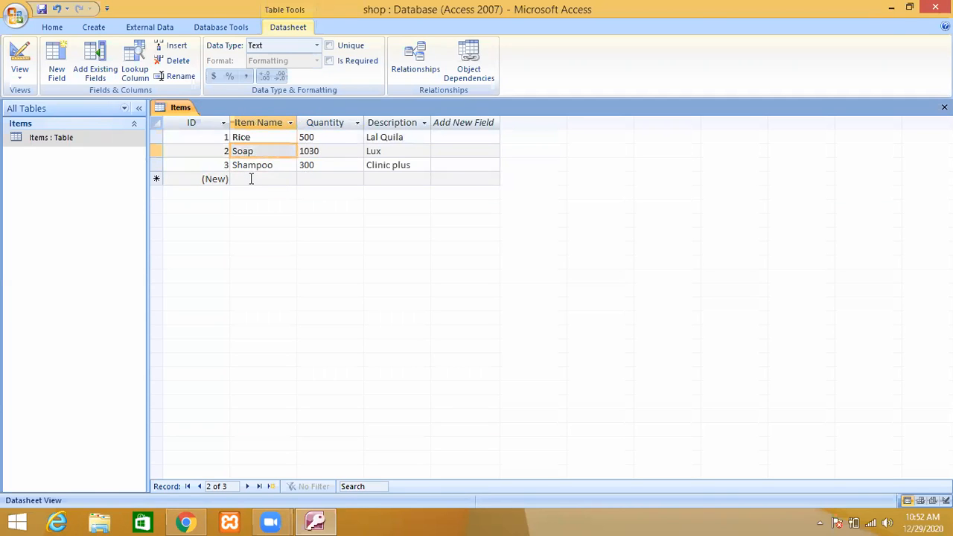
click(251, 179)
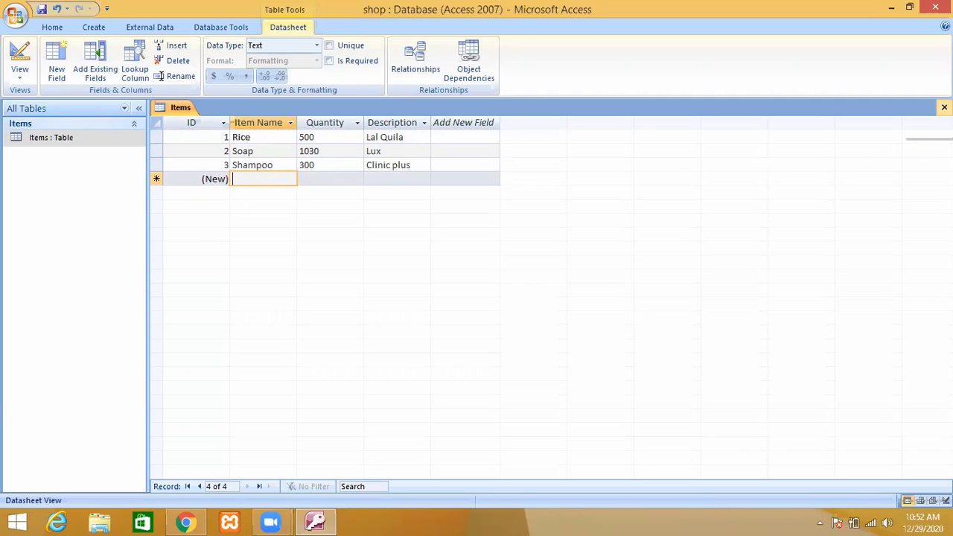
Step: Close the Items table and reopen it in Datasheet View
click(944, 107)
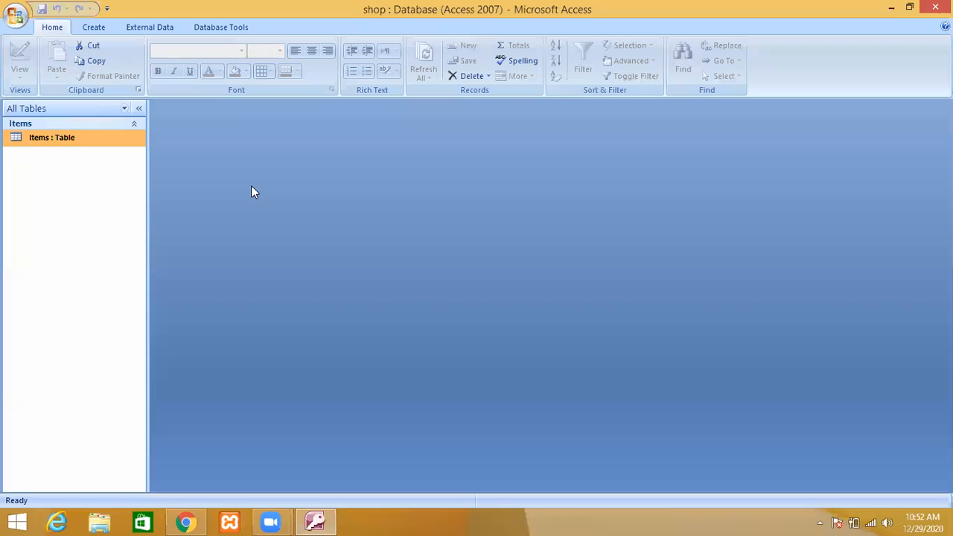
double_click(33, 141)
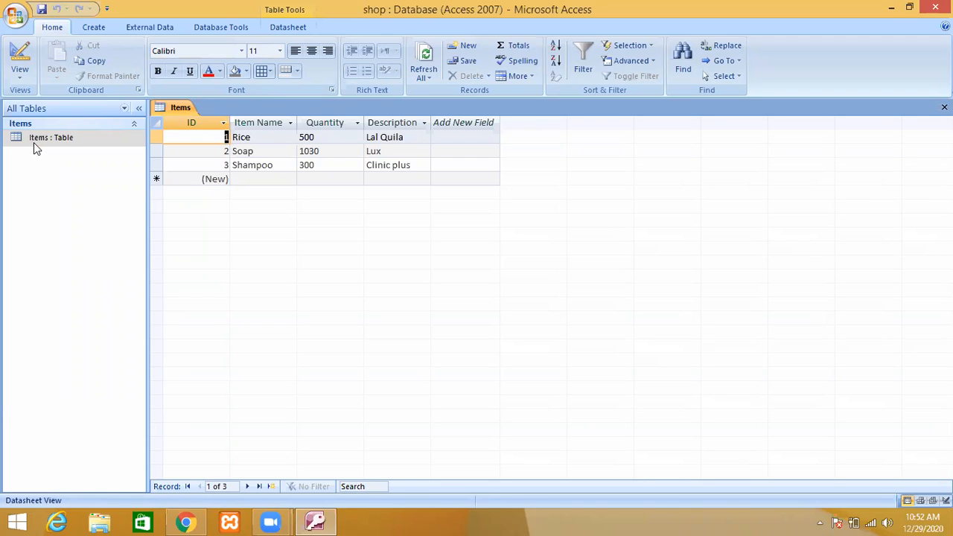
click(20, 74)
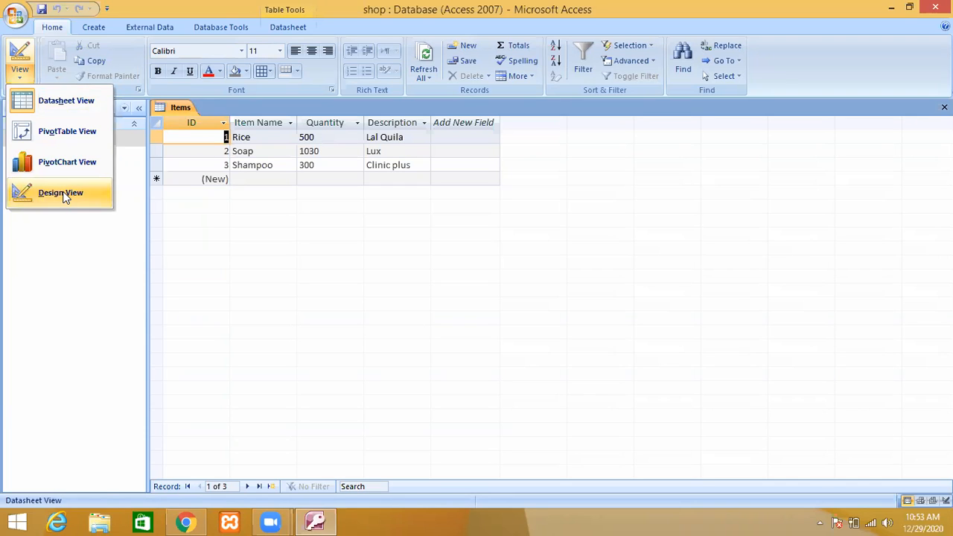
click(65, 102)
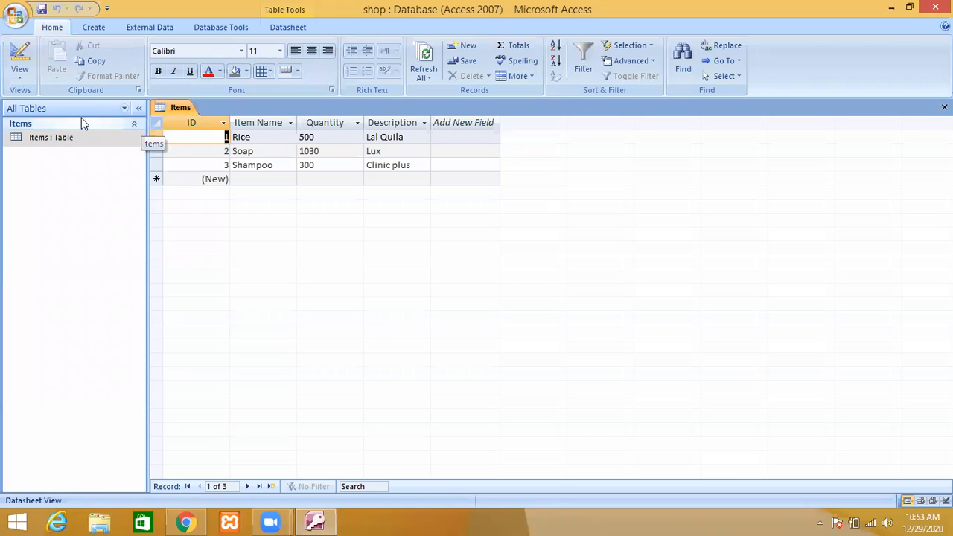
click(21, 77)
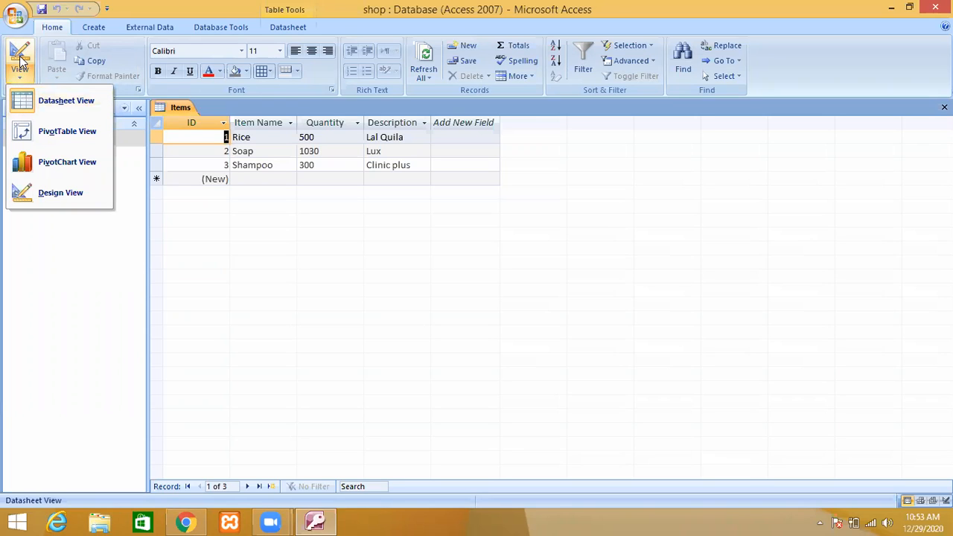
click(264, 177)
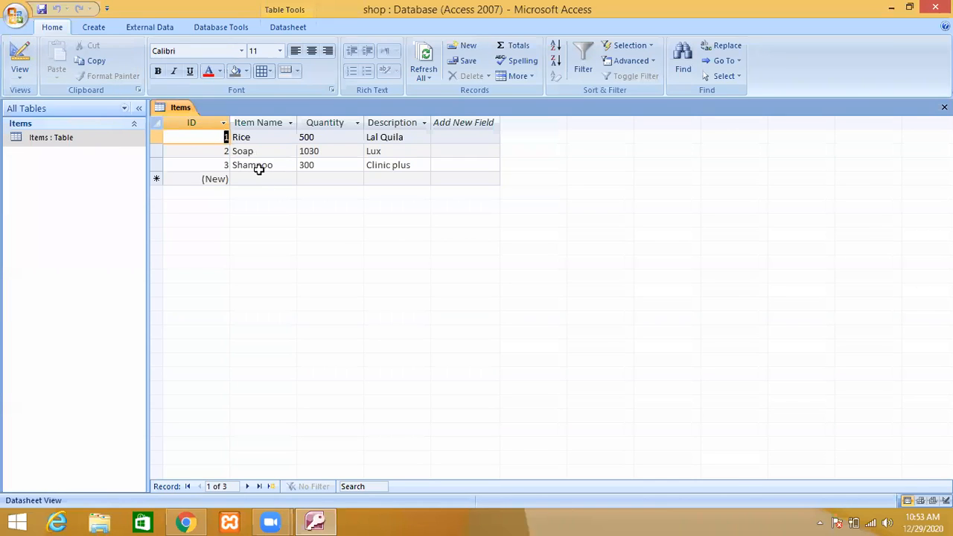
Step: Set the quantity of the Shampoo record to 500 and commit the change
click(321, 166)
key(BackSpace)
key(BackSpace)
key(BackSpace)
text(500)
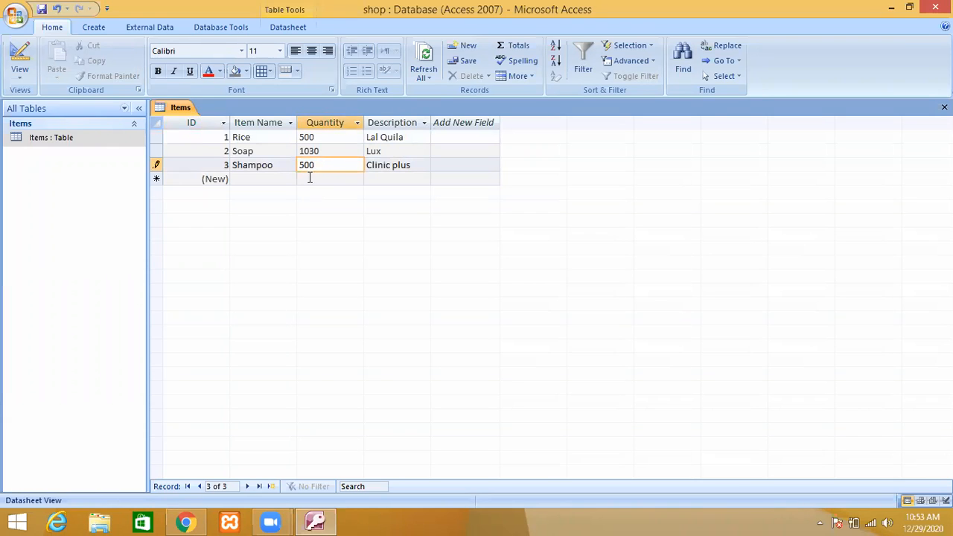
click(310, 178)
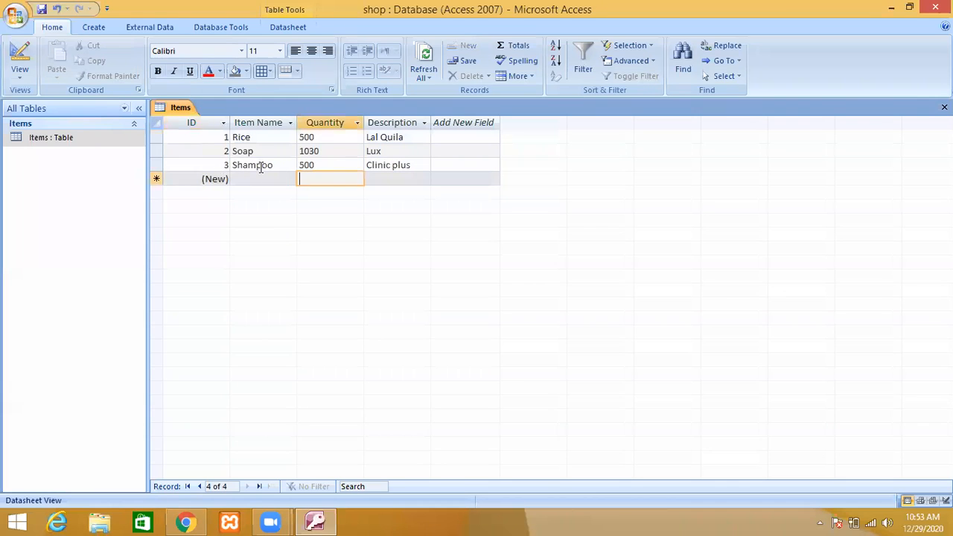
Step: Delete the quantity value of the Shampoo record and undo that deletion
click(302, 164)
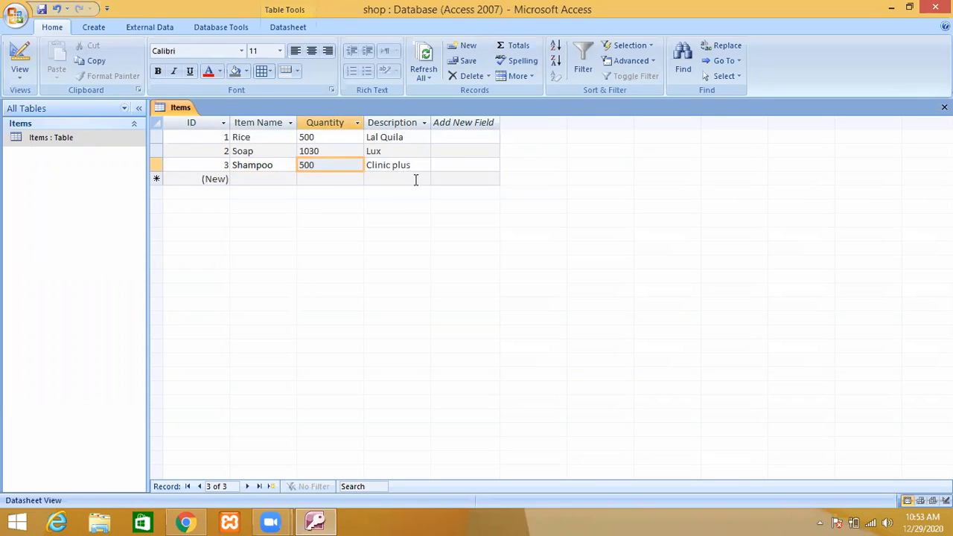
click(481, 77)
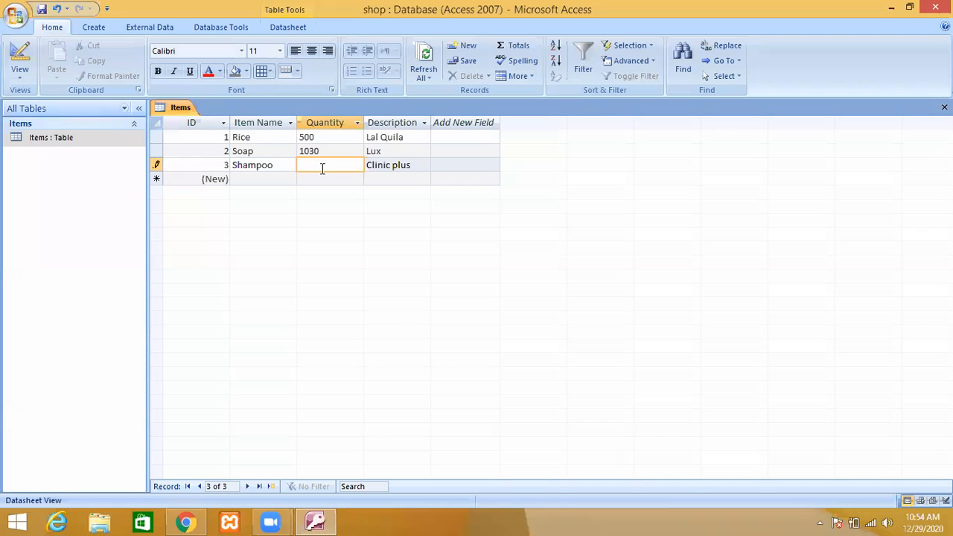
click(379, 164)
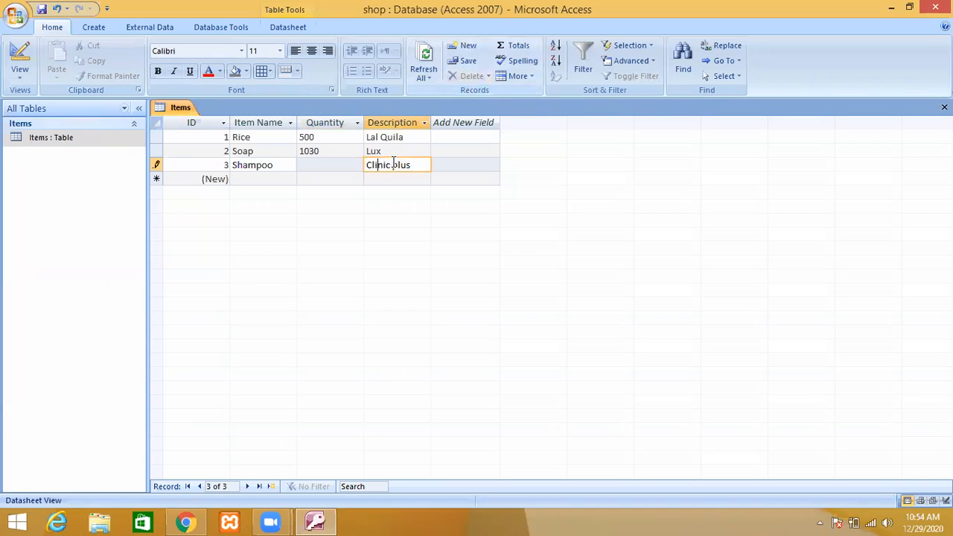
click(341, 163)
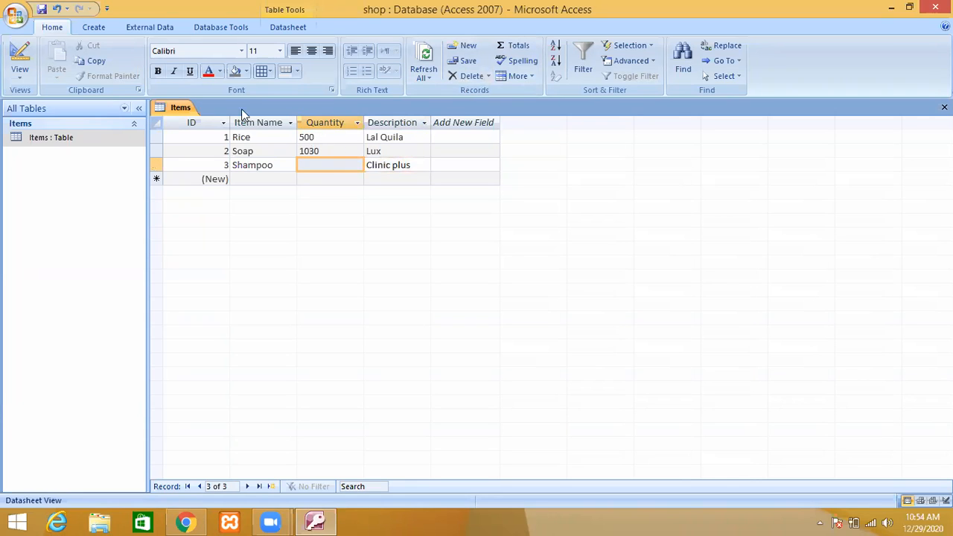
click(53, 13)
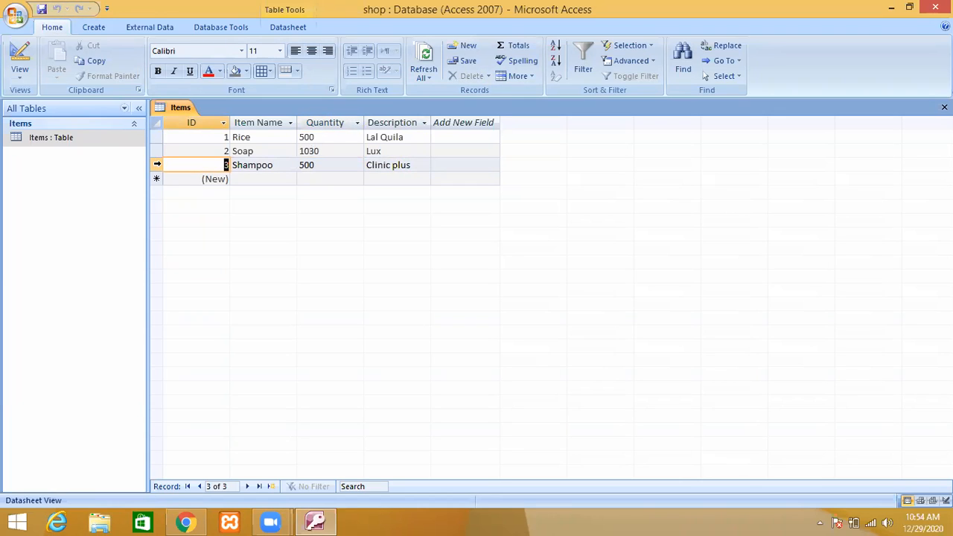
click(155, 165)
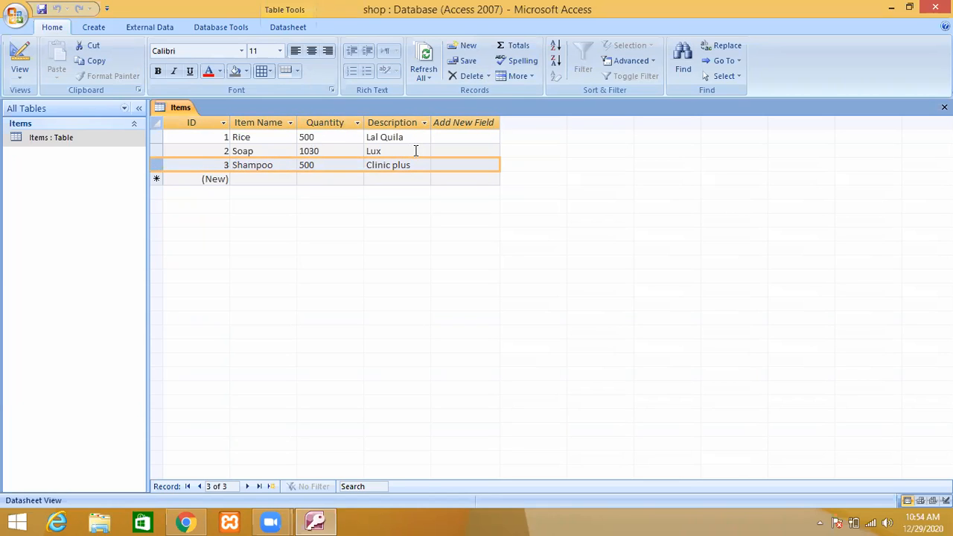
click(469, 76)
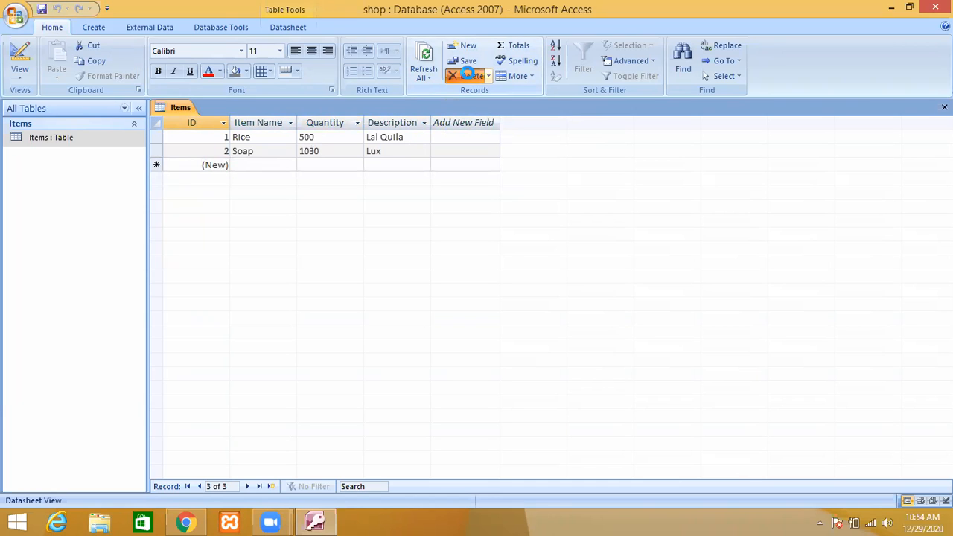
click(469, 75)
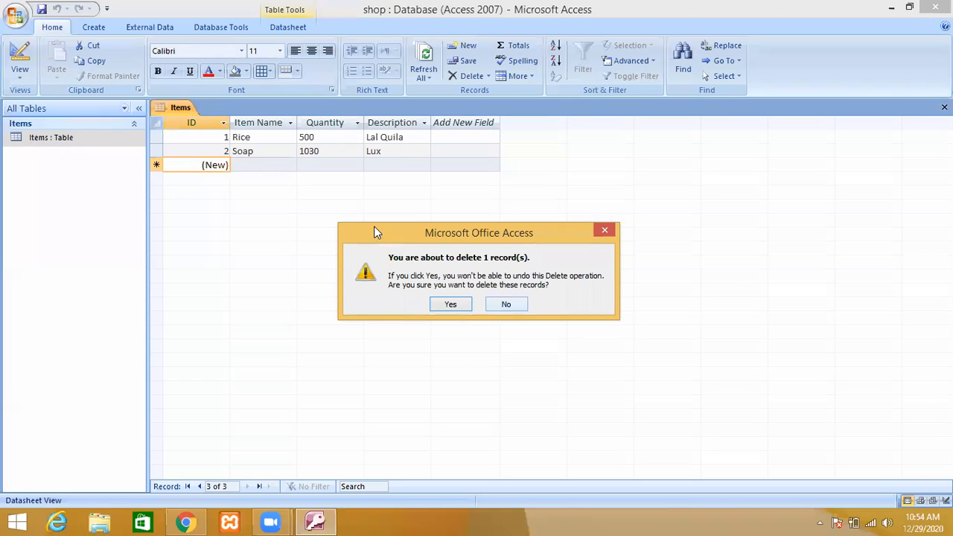
key(Escape)
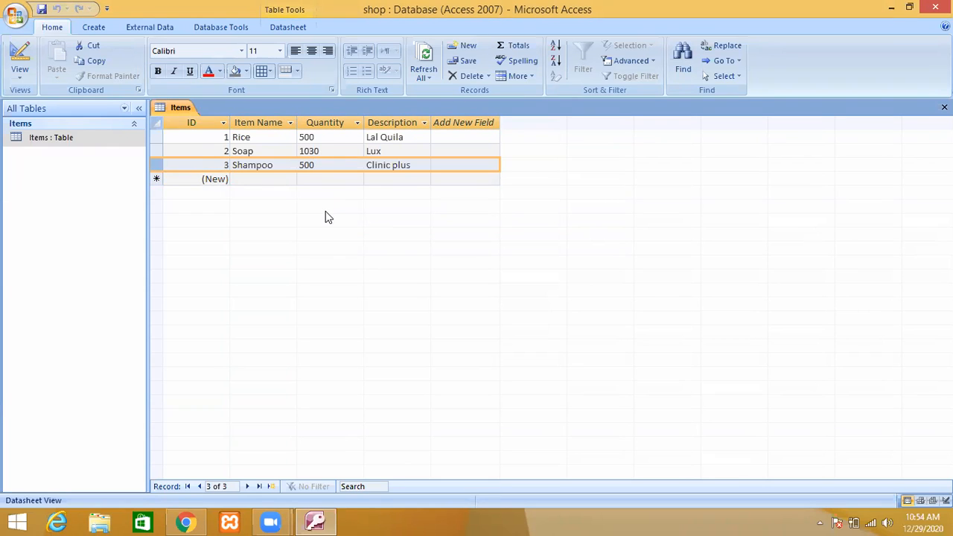
Step: Delete the entire Shampoo record from the Items table and confirm the deletion
click(271, 137)
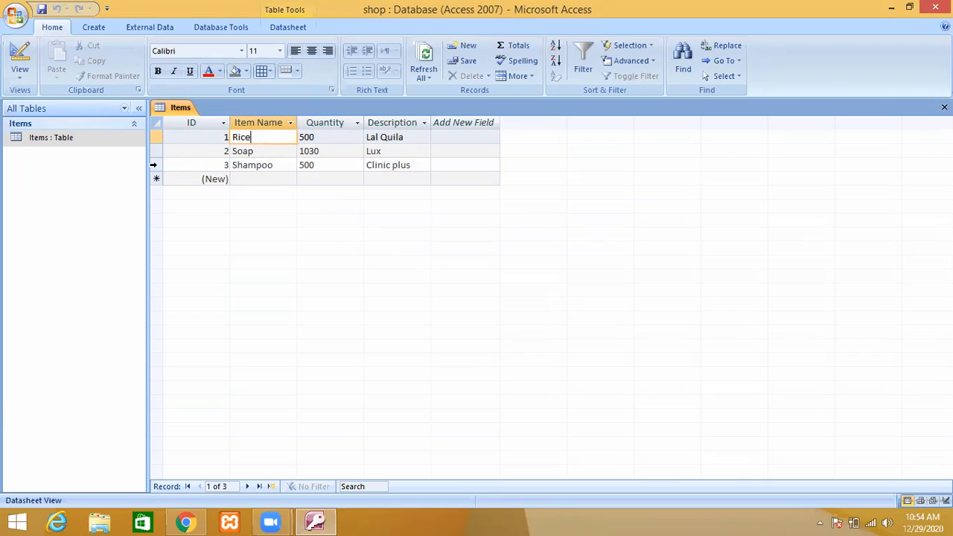
click(153, 164)
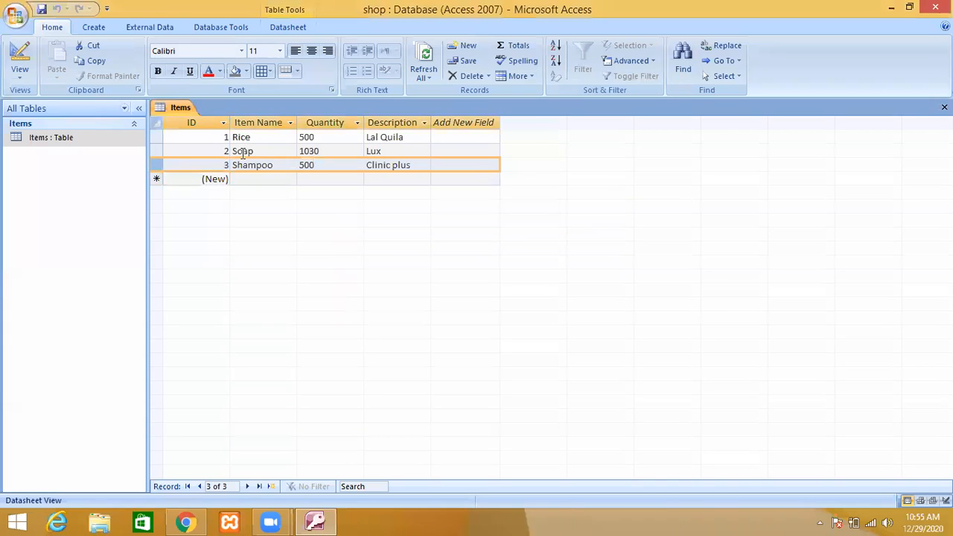
click(465, 78)
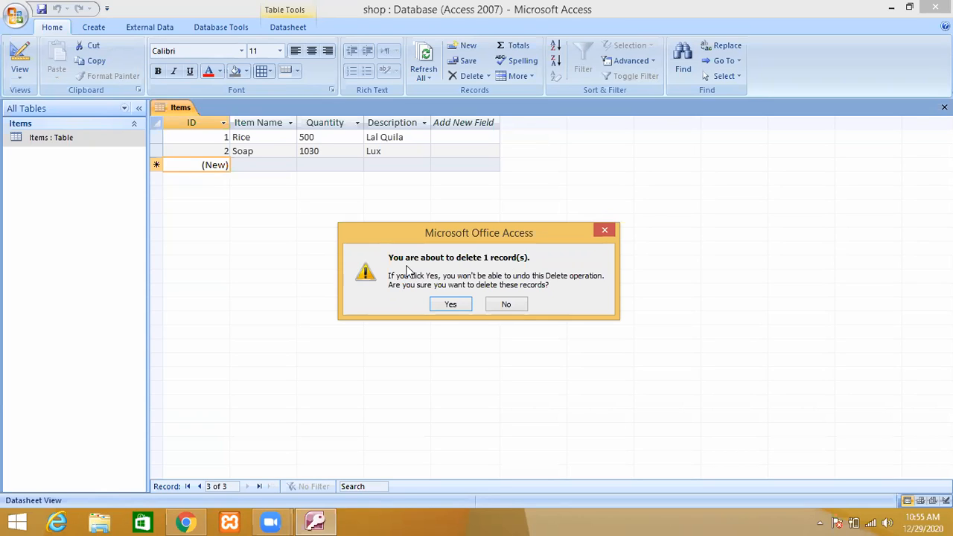
click(447, 307)
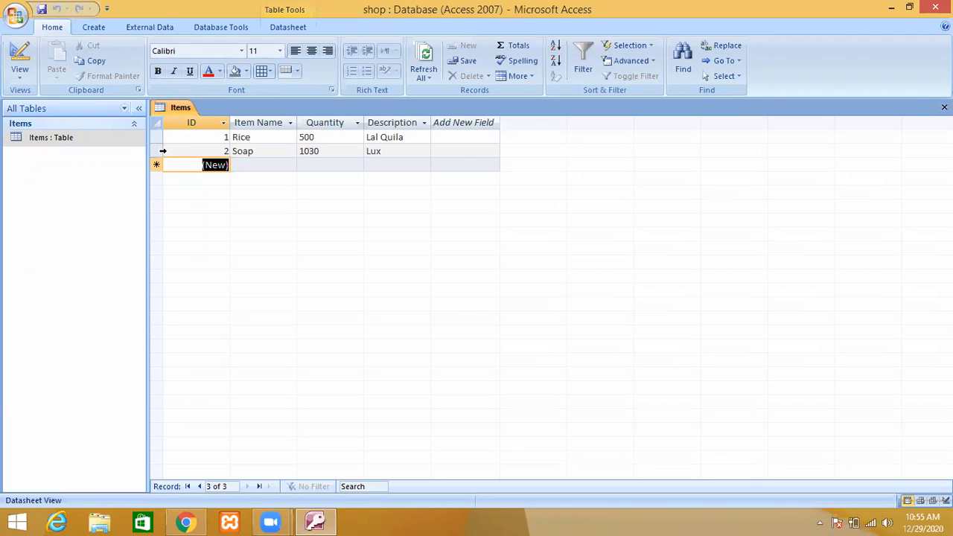
click(240, 167)
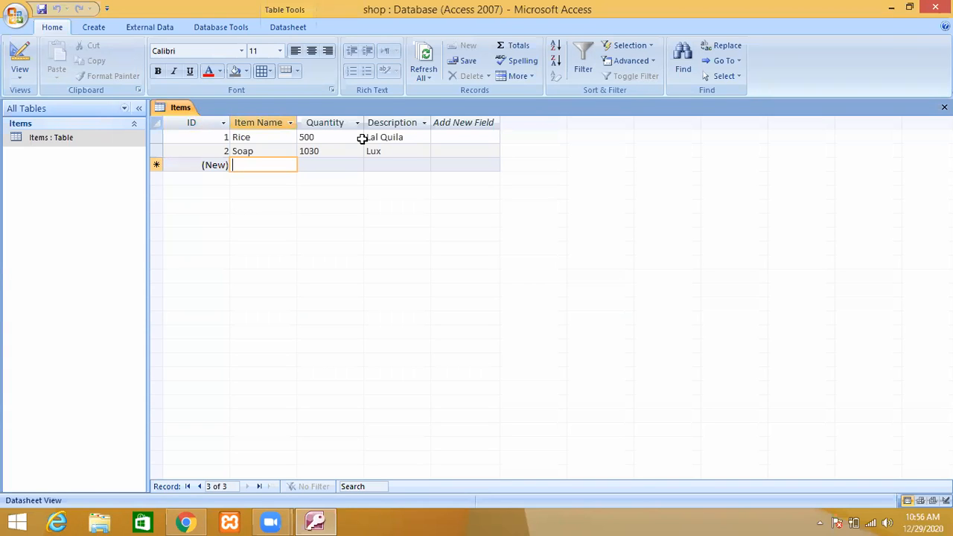
Step: Examine the field names and data types of the Items table in Design View, and return to Datasheet View
click(17, 79)
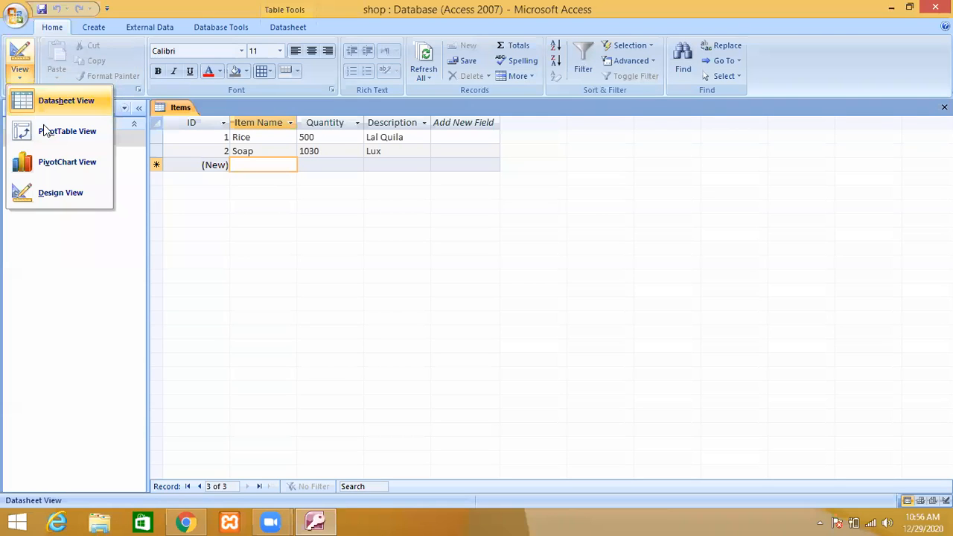
click(84, 194)
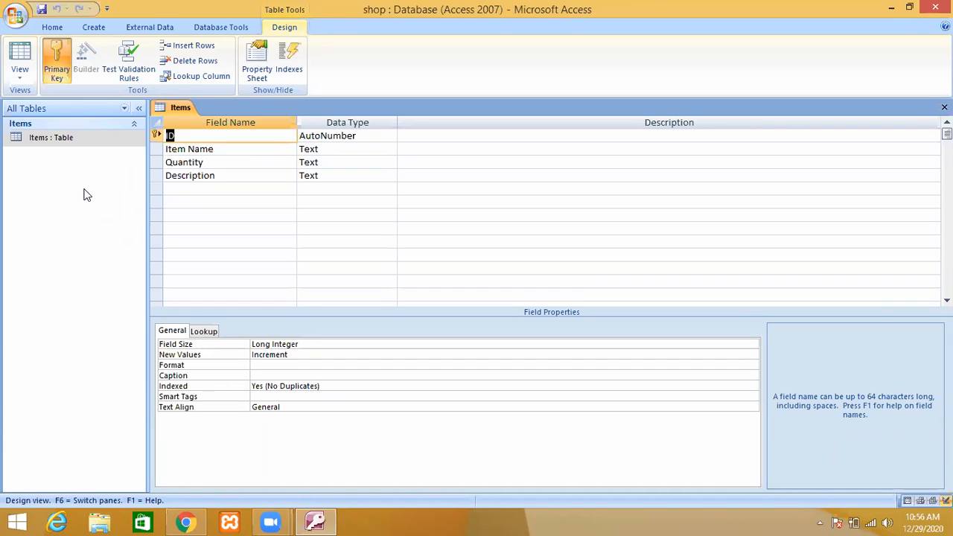
click(230, 148)
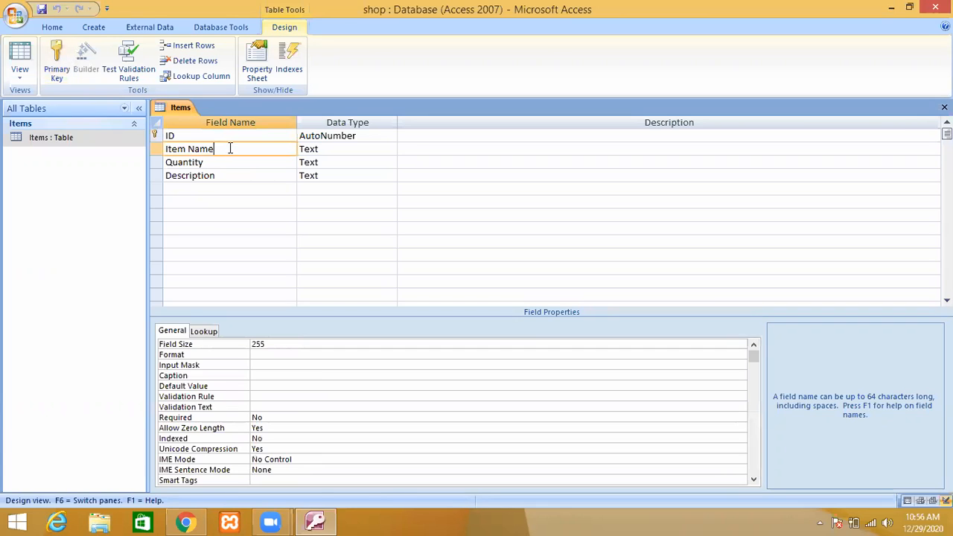
click(228, 171)
double_click(228, 170)
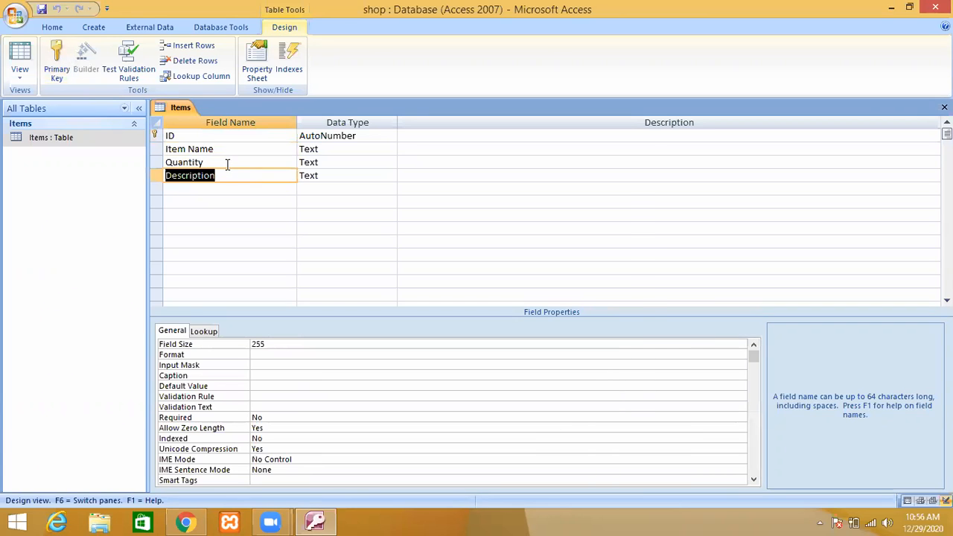
click(227, 163)
click(228, 152)
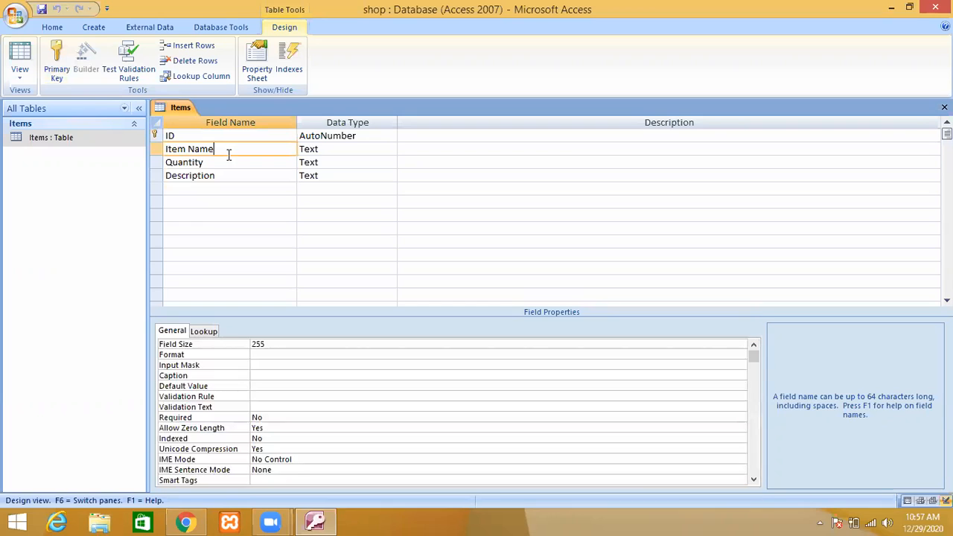
click(326, 154)
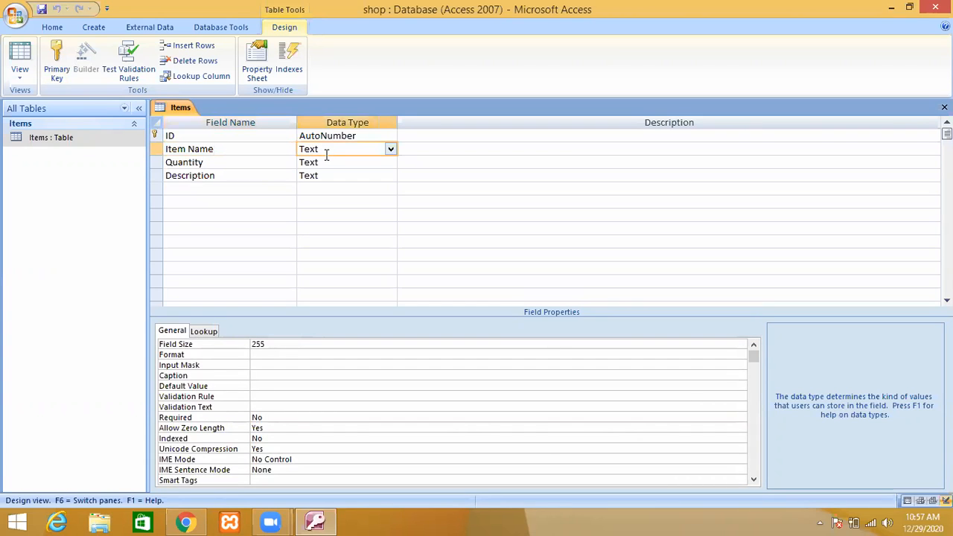
click(327, 162)
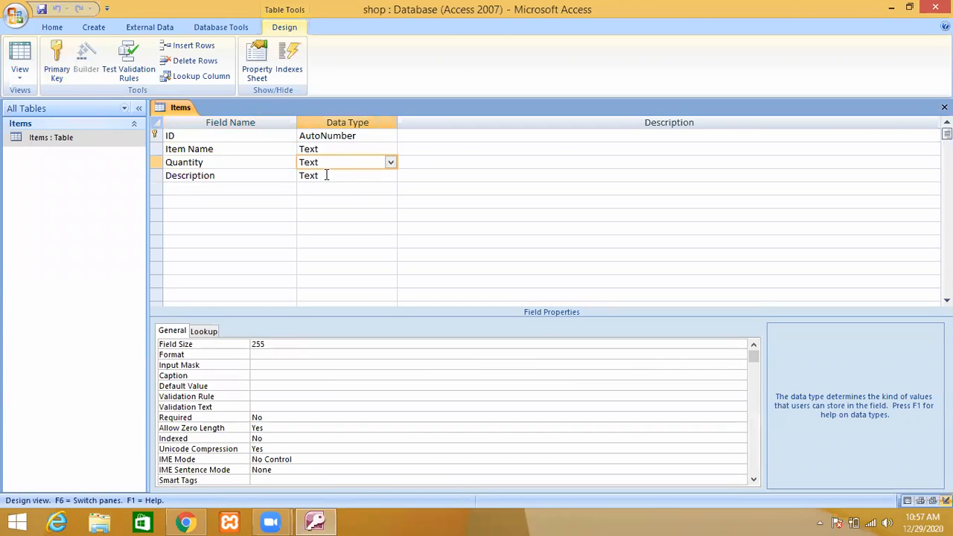
click(326, 175)
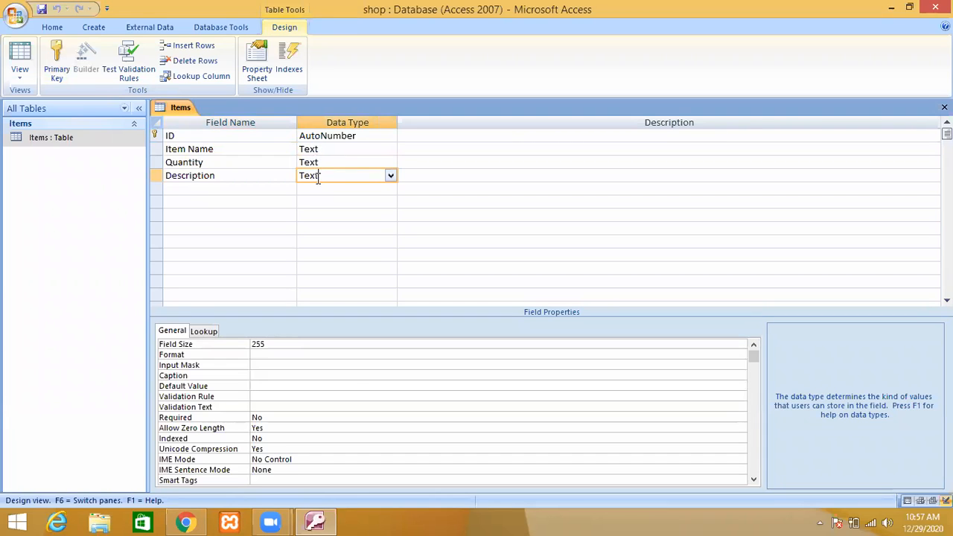
click(19, 82)
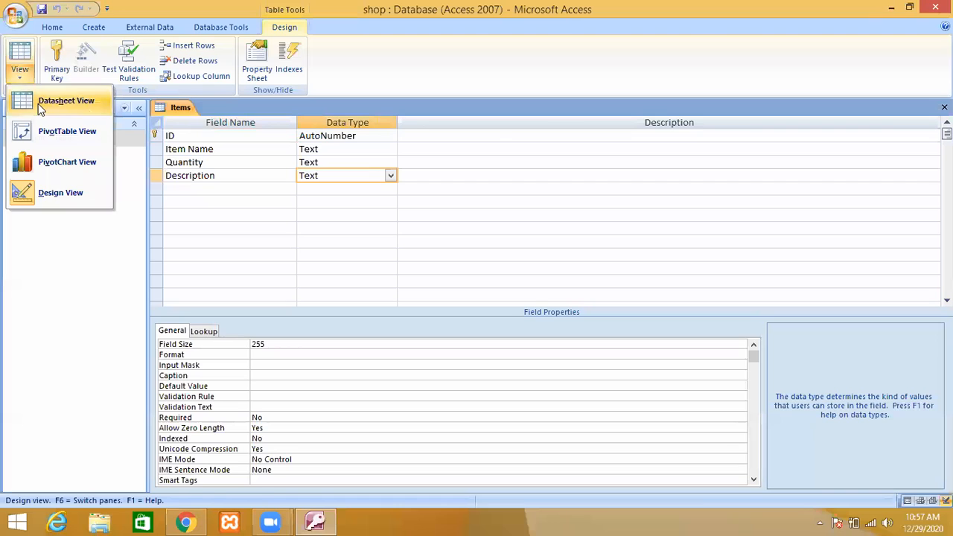
click(38, 104)
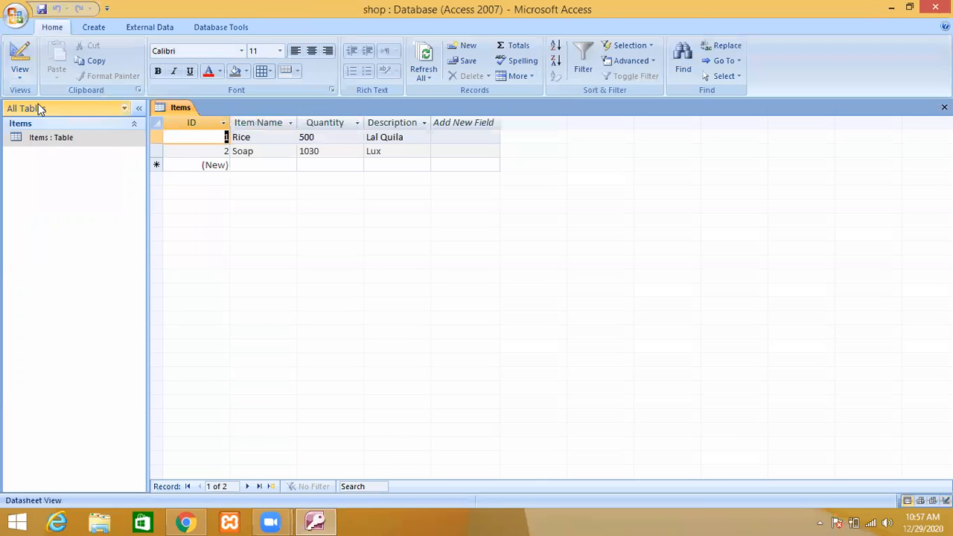
Step: Add a record to the Items table with item name Butter, quantity xyz and description Amul, and commit it
click(264, 166)
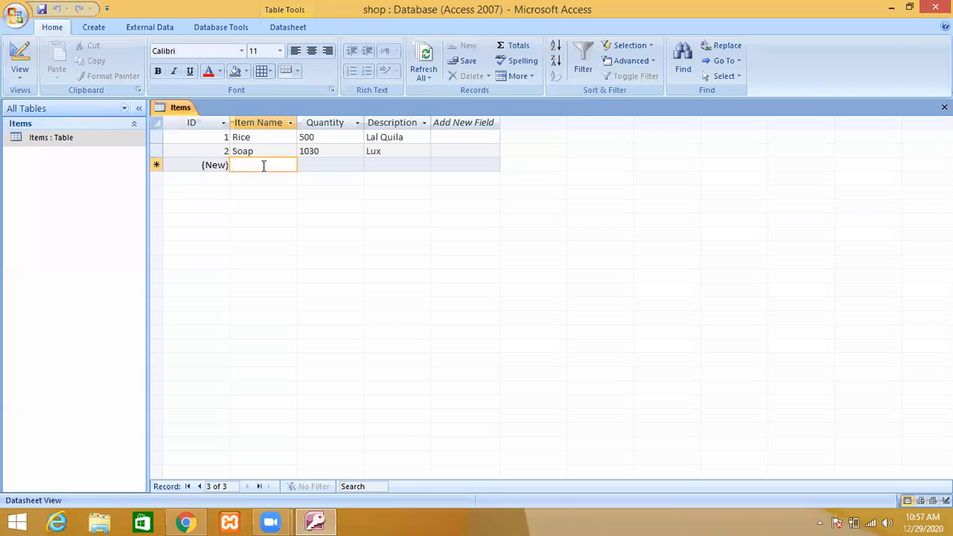
text(Butter)
key(Tab)
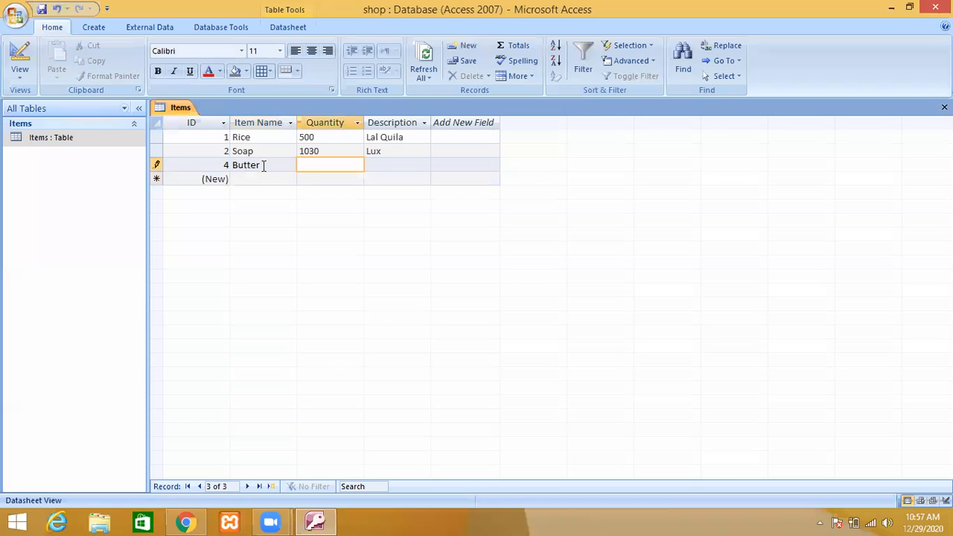
text(xyz)
key(Tab)
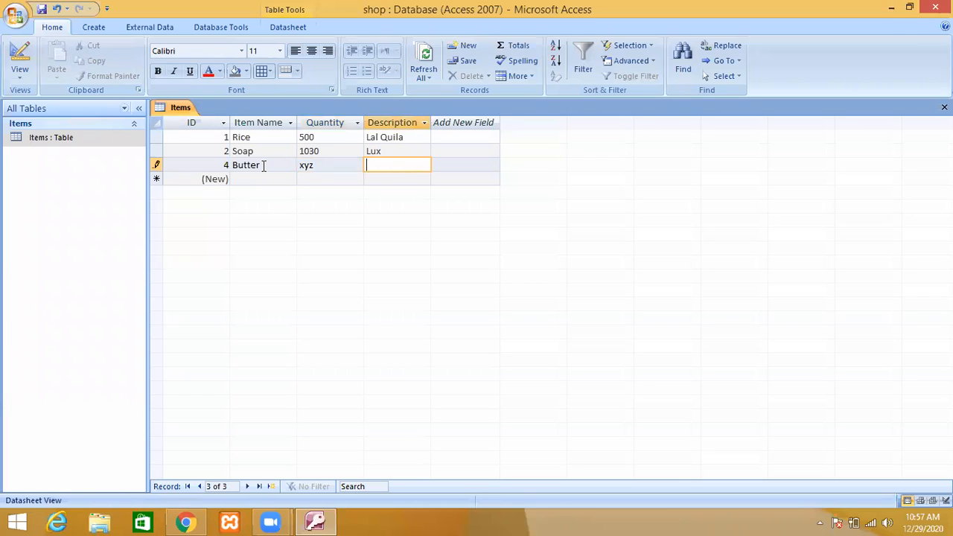
text(Amul)
key(shift+Tab)
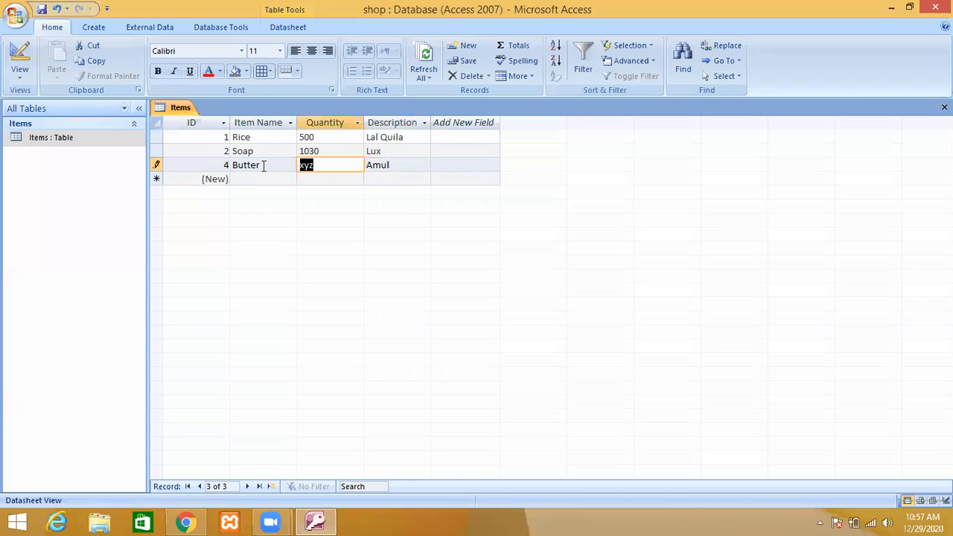
click(316, 169)
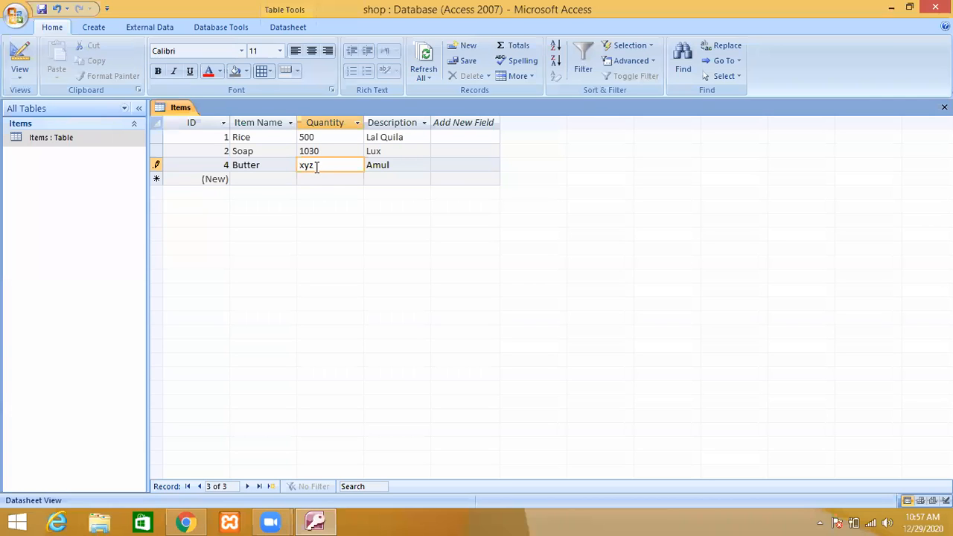
click(315, 178)
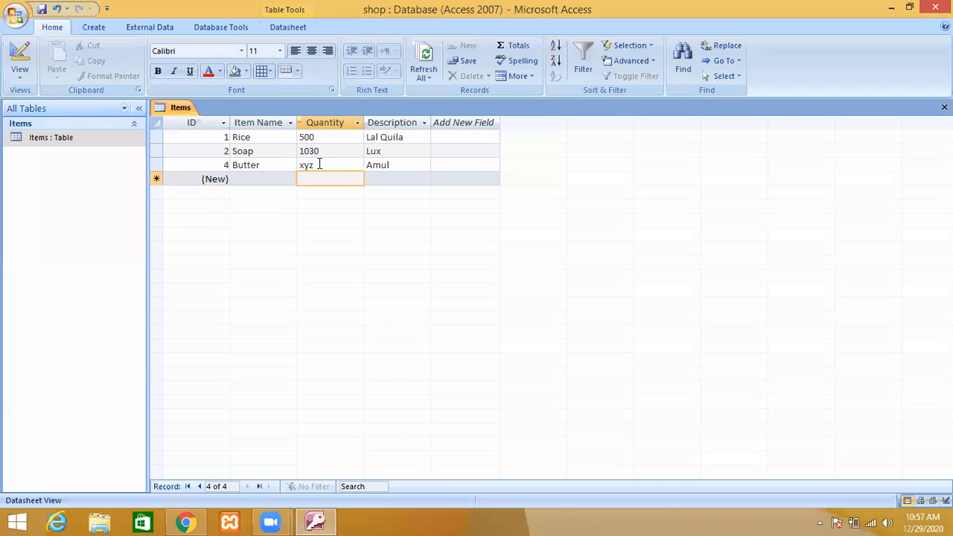
Step: Delete the quantity value of the Butter record
click(318, 164)
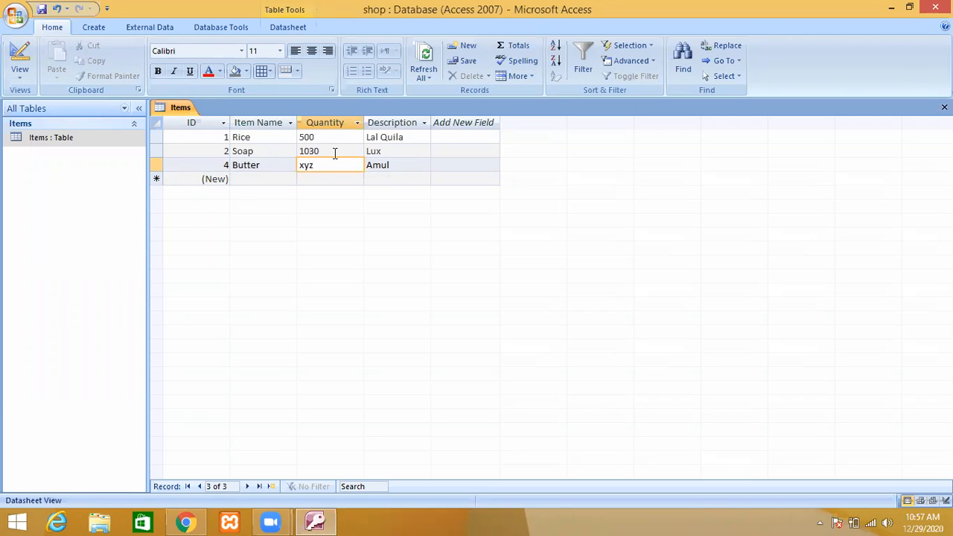
double_click(306, 165)
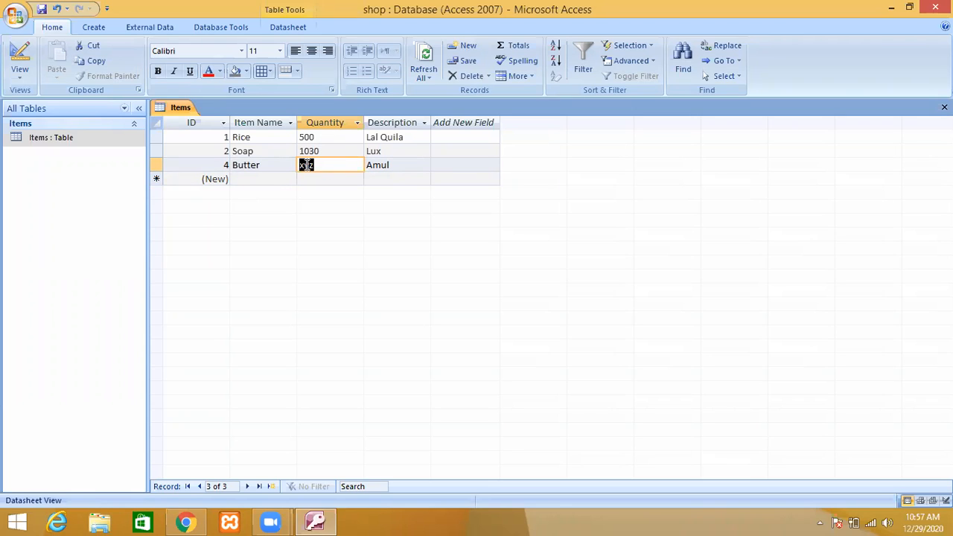
click(404, 166)
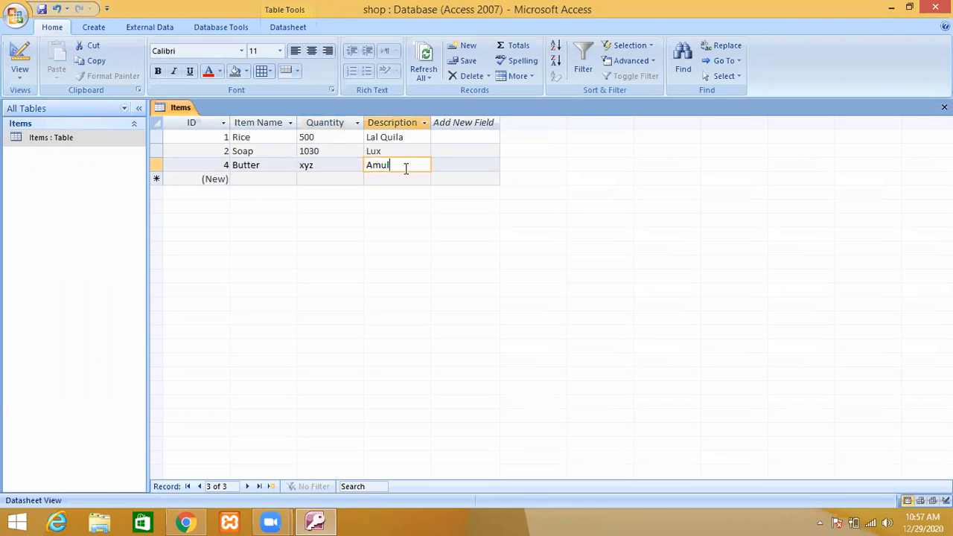
click(443, 165)
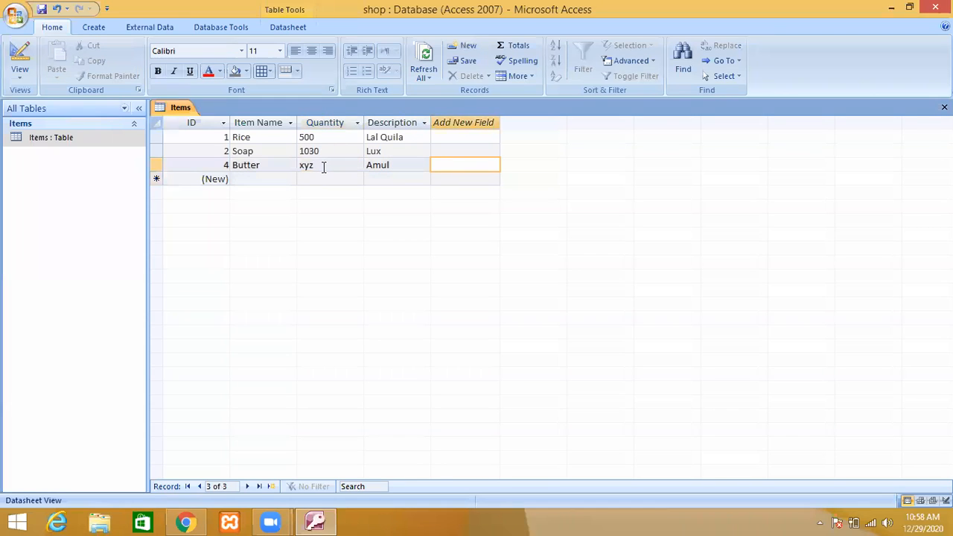
double_click(323, 165)
key(Delete)
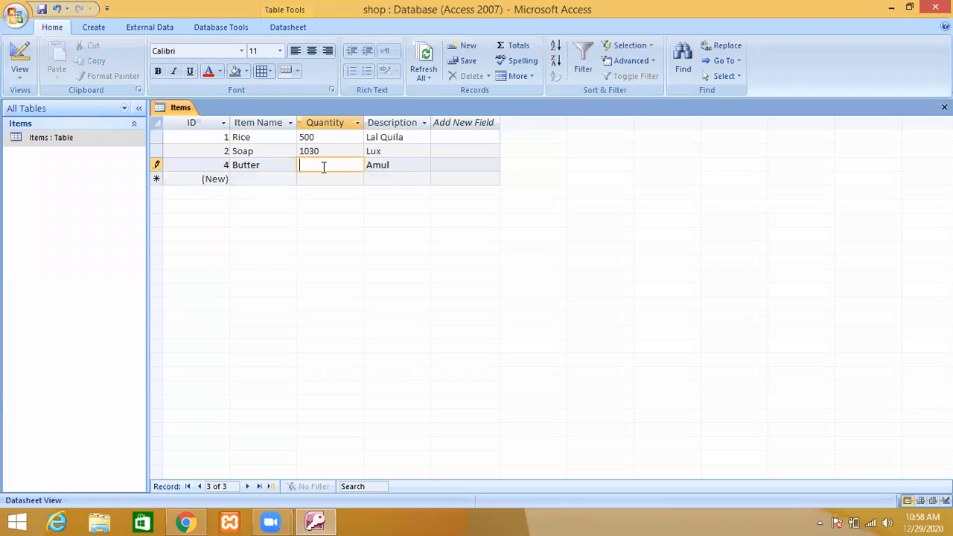
Step: Change the data type of the Quantity field to Number in Design View of the Items table
click(19, 75)
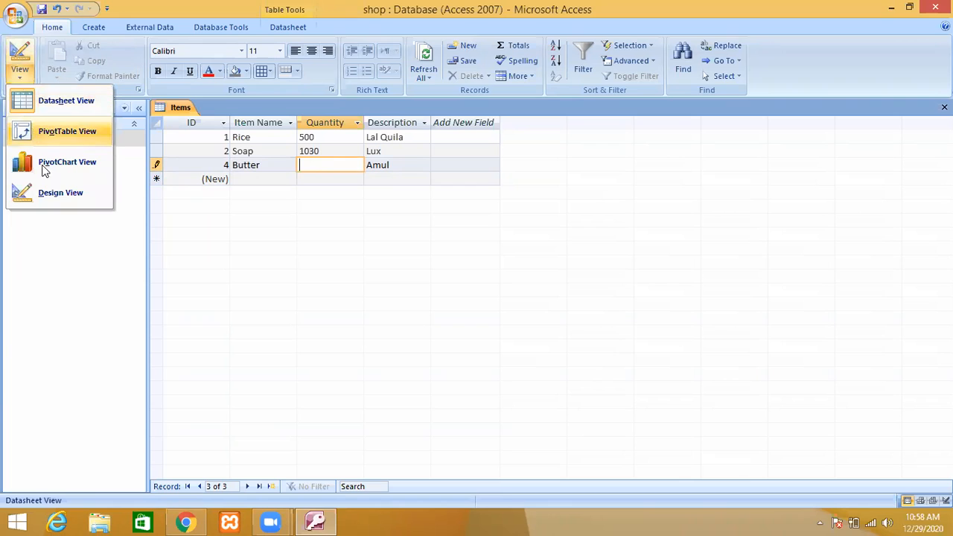
click(52, 193)
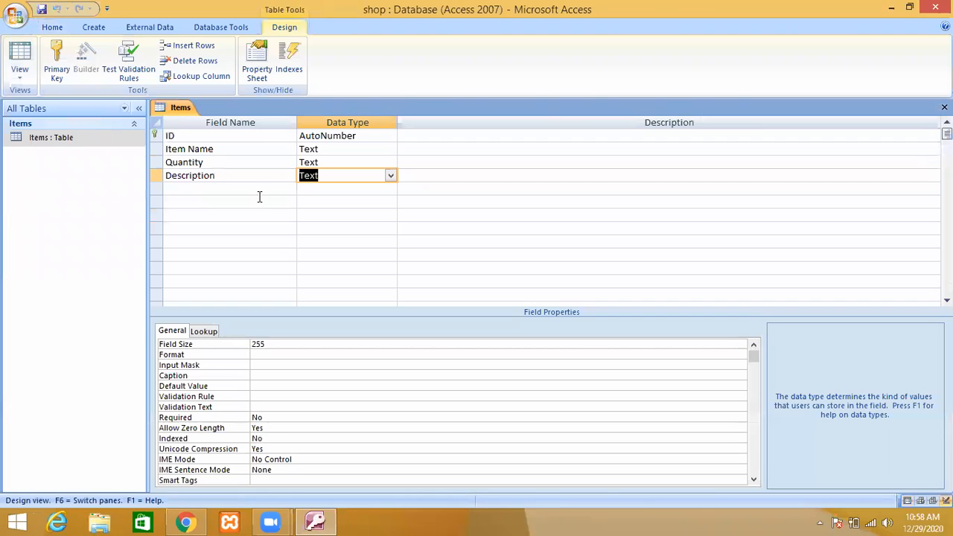
click(339, 164)
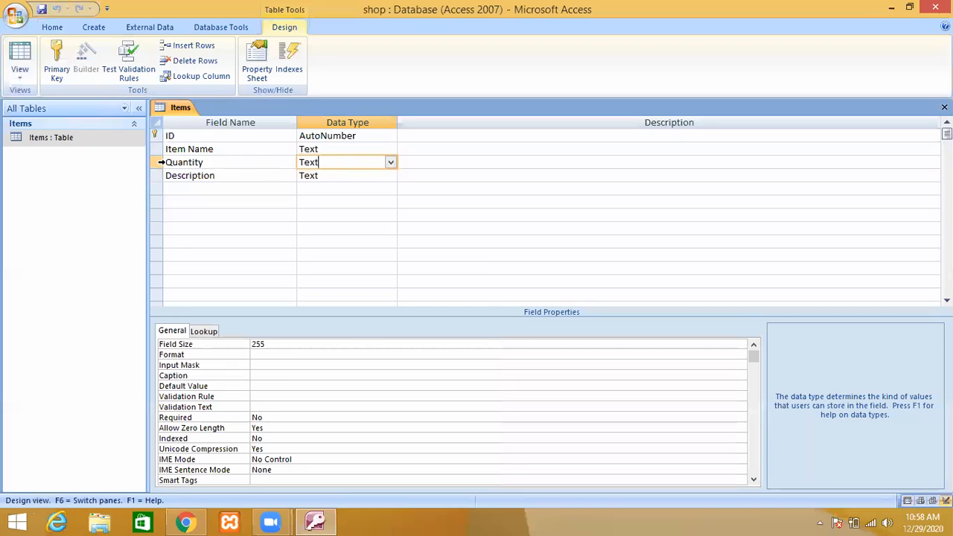
click(159, 163)
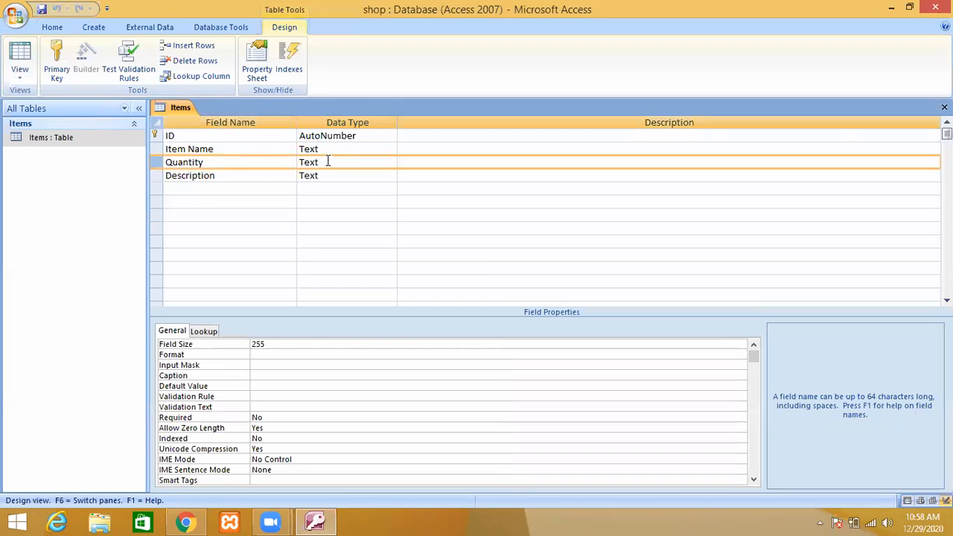
click(328, 161)
click(390, 162)
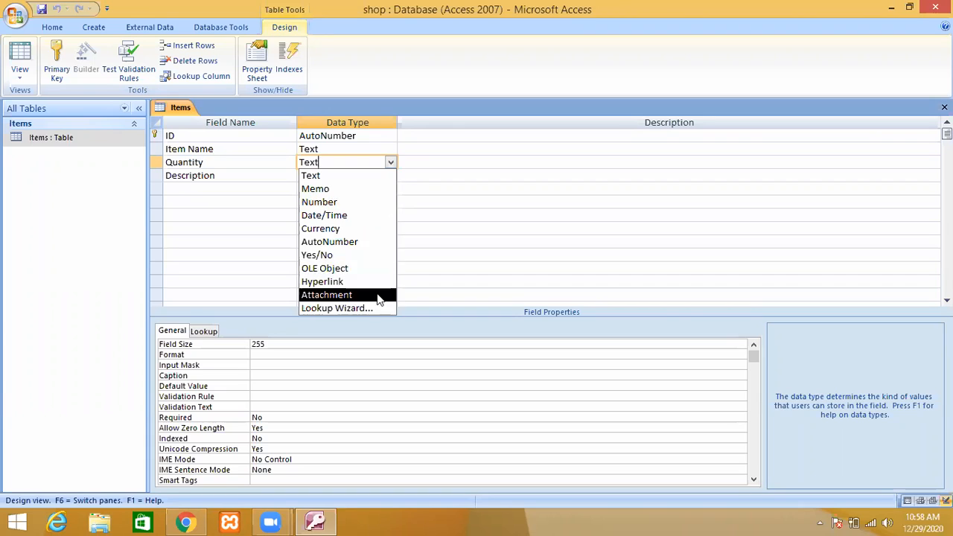
click(340, 203)
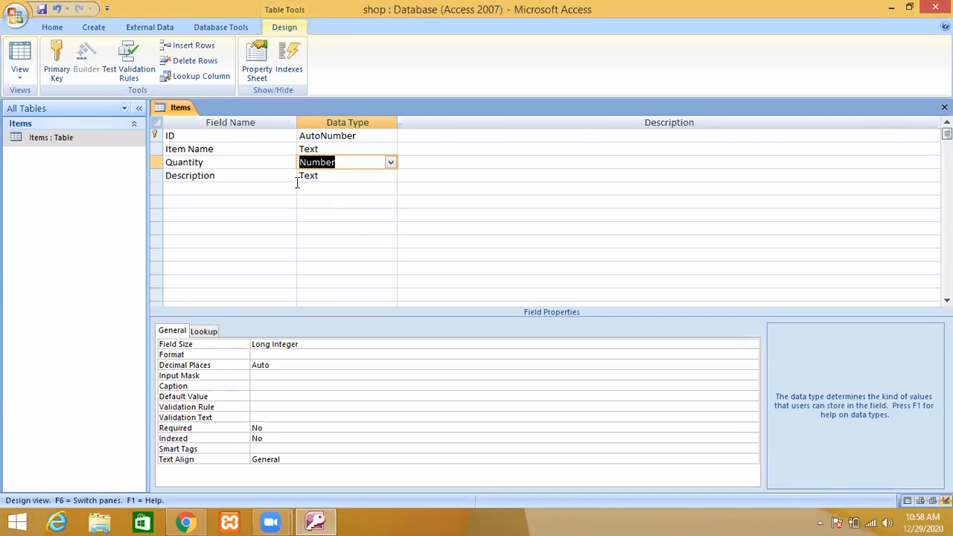
Step: Save the Items table design, accepting possible data loss, and return to Datasheet View
click(42, 10)
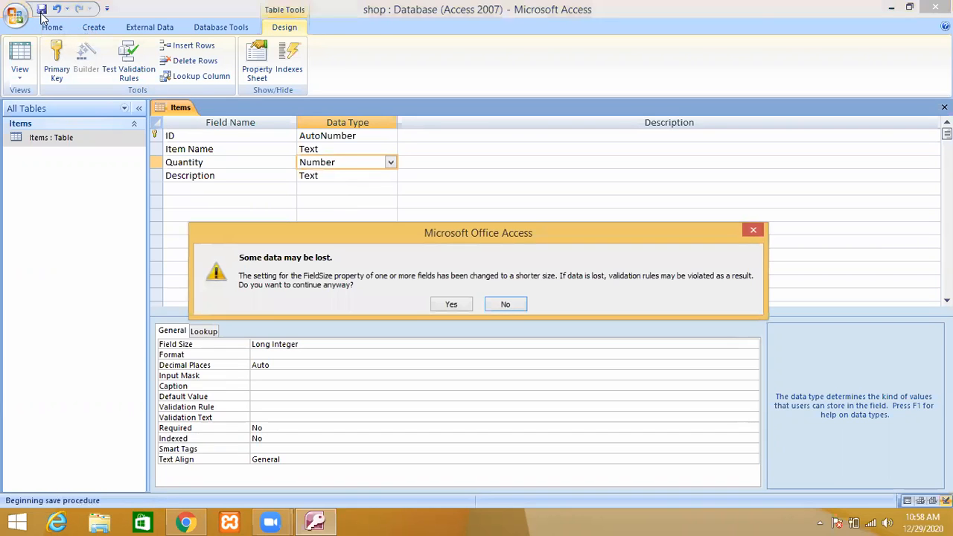
click(447, 303)
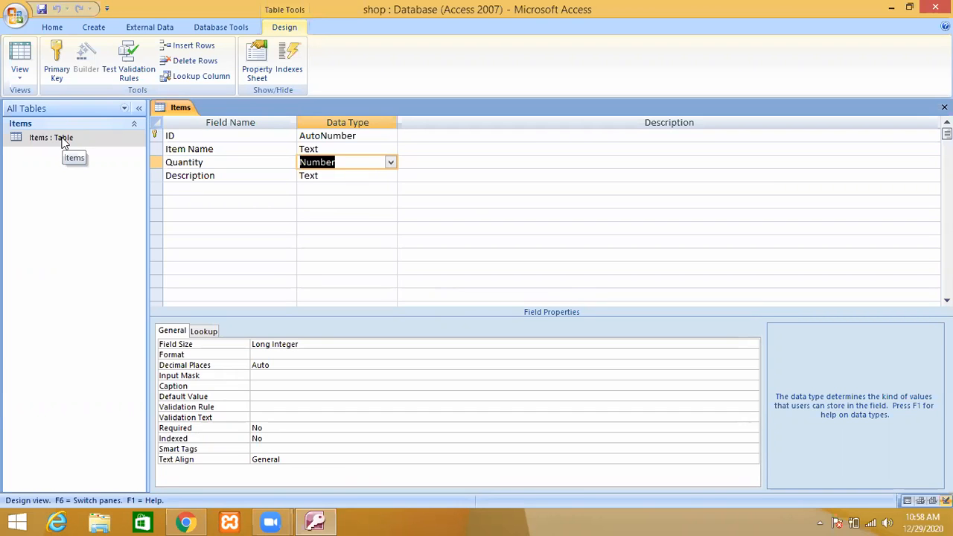
click(20, 79)
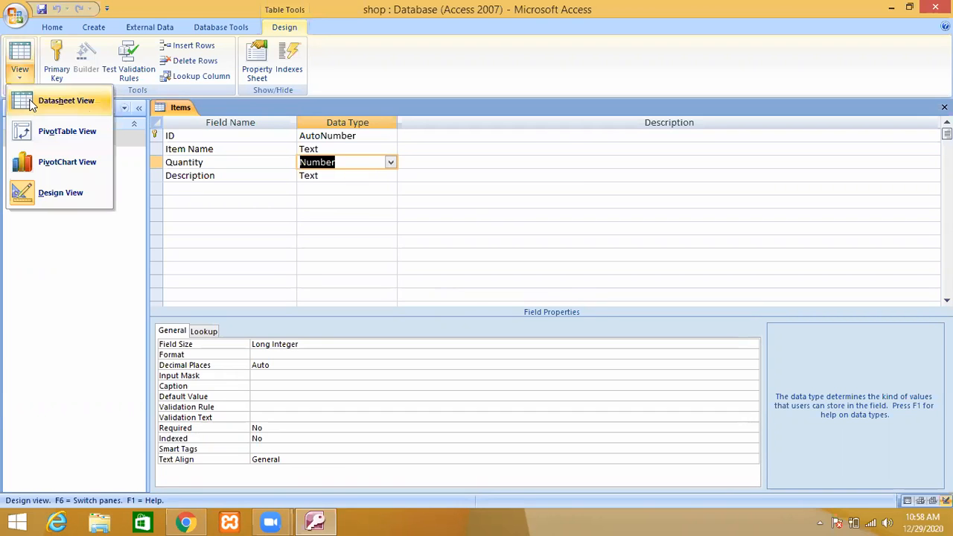
click(65, 101)
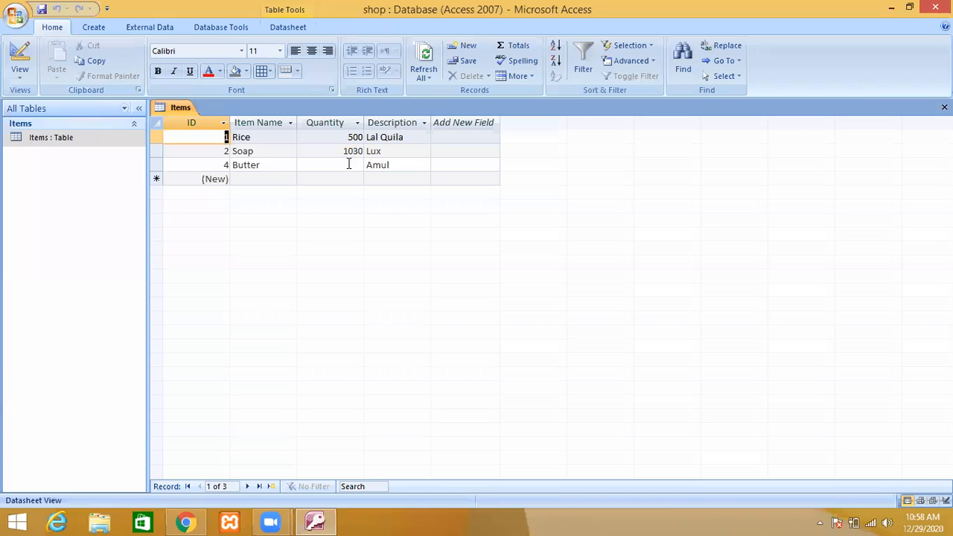
Step: Try to enter xyz as the quantity of the Butter record and commit it
click(349, 165)
text(xyz)
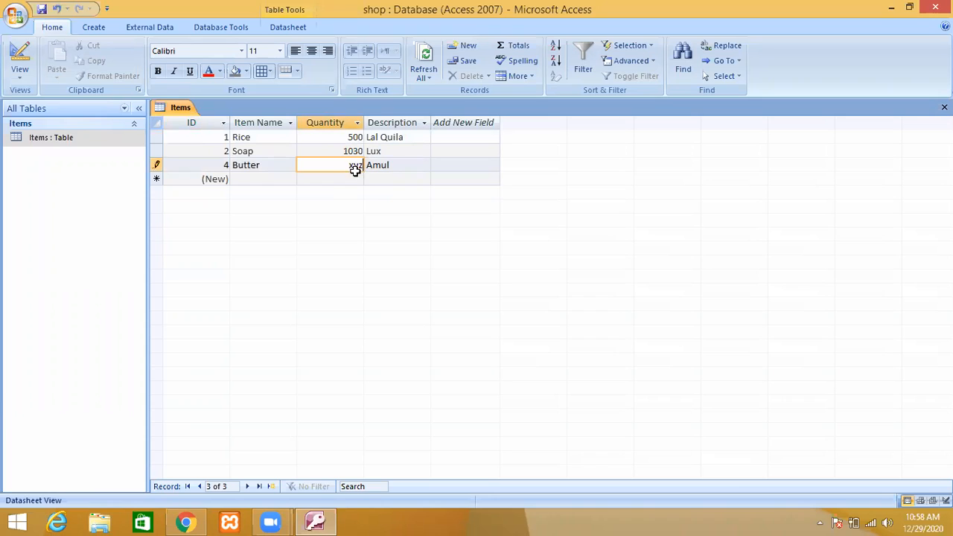
click(355, 178)
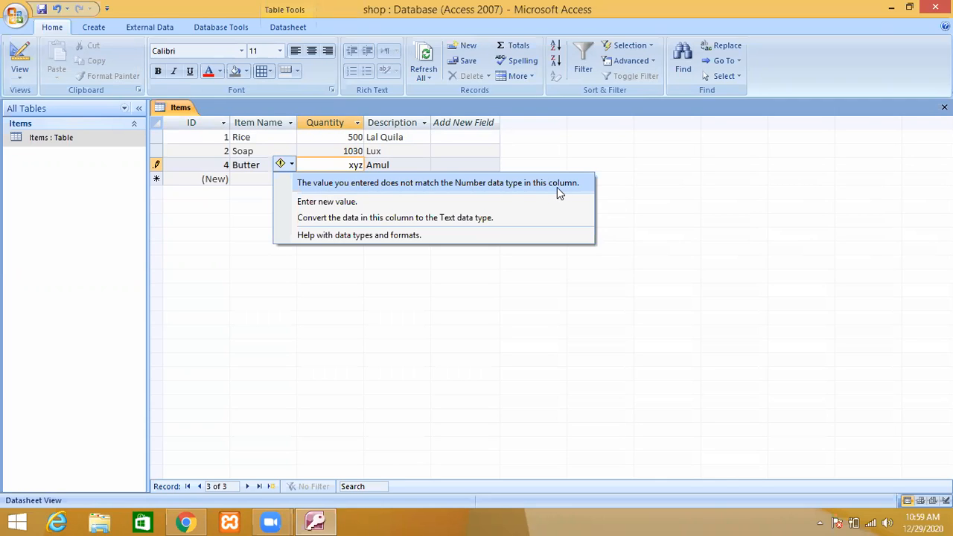
Step: Choose to enter a new value, set the Butter record's quantity to 34 and commit the change
key(Up)
key(Up)
key(Up)
key(Up)
click(353, 202)
key(BackSpace)
text(34)
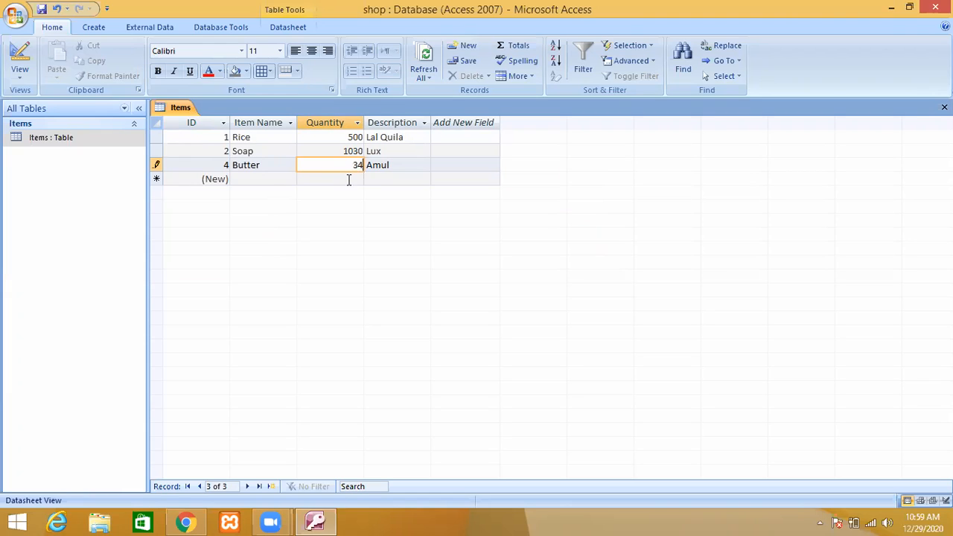
click(349, 179)
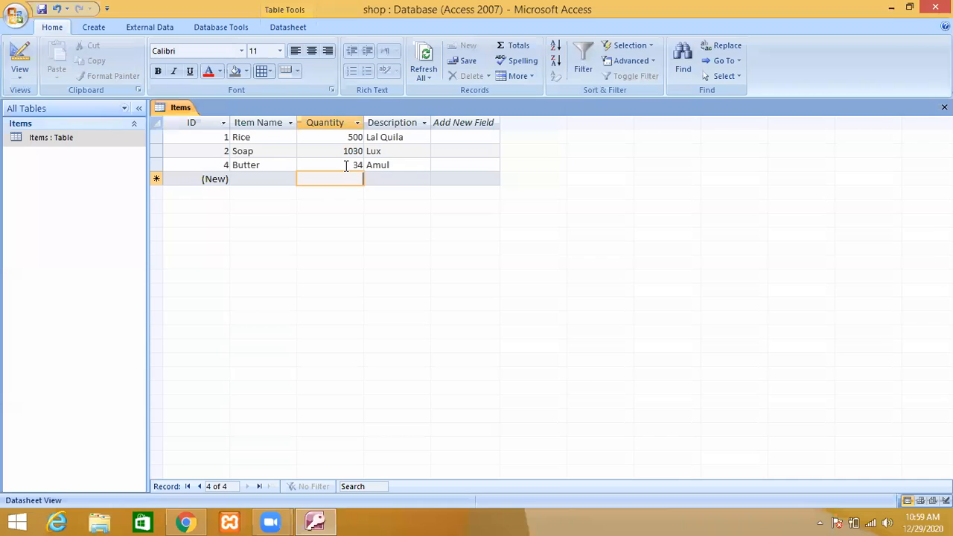
click(346, 165)
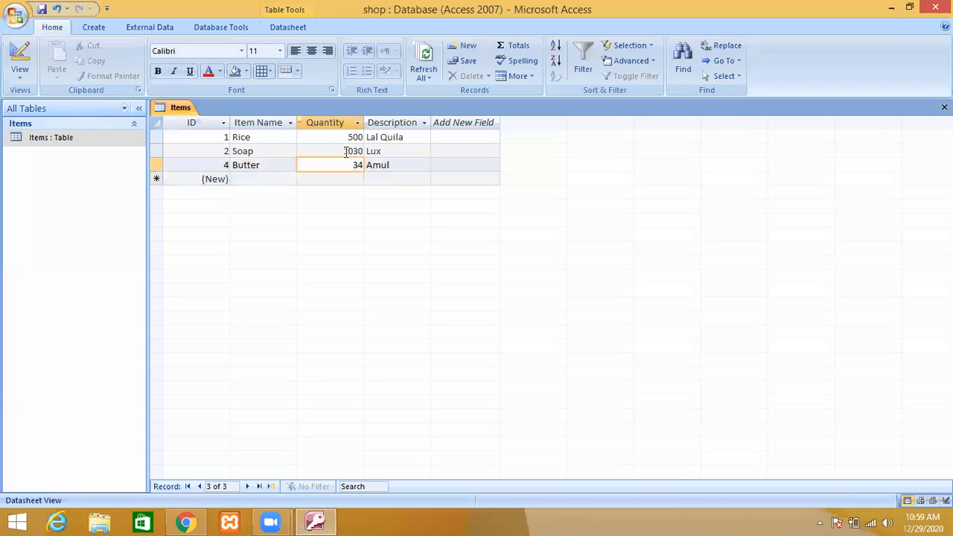
click(345, 152)
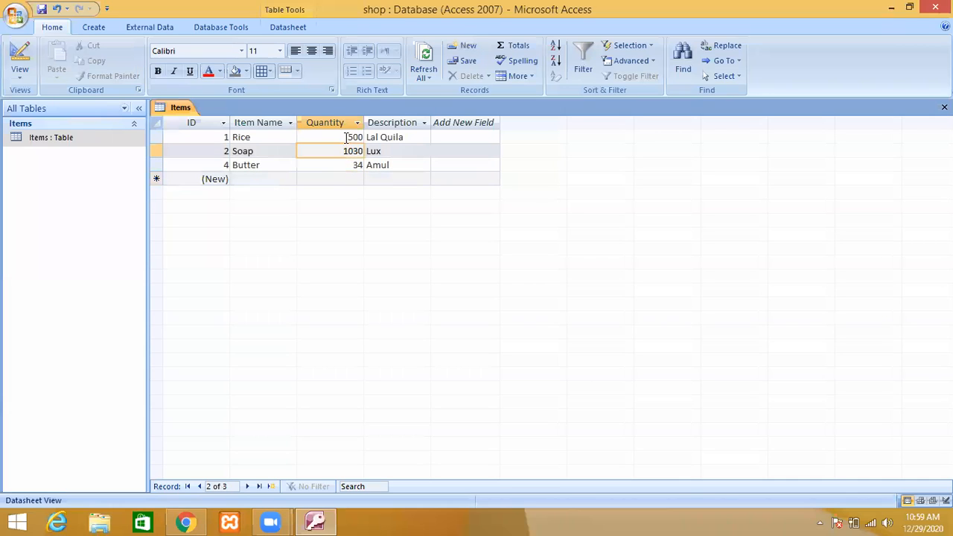
click(346, 138)
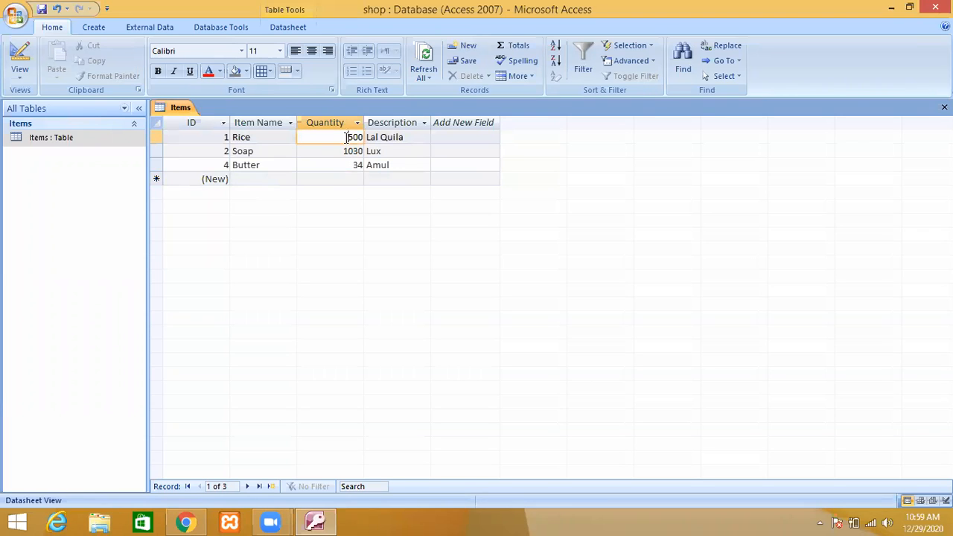
click(333, 151)
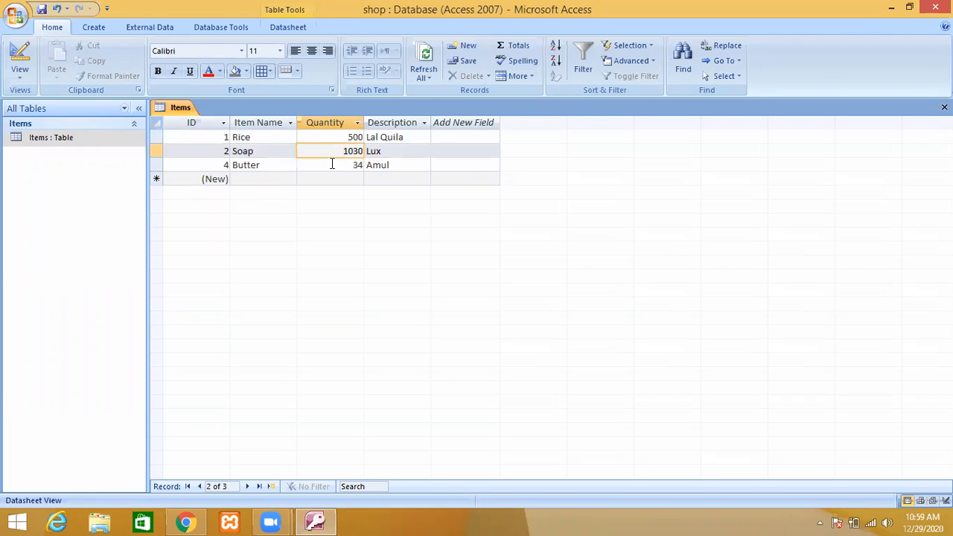
click(332, 165)
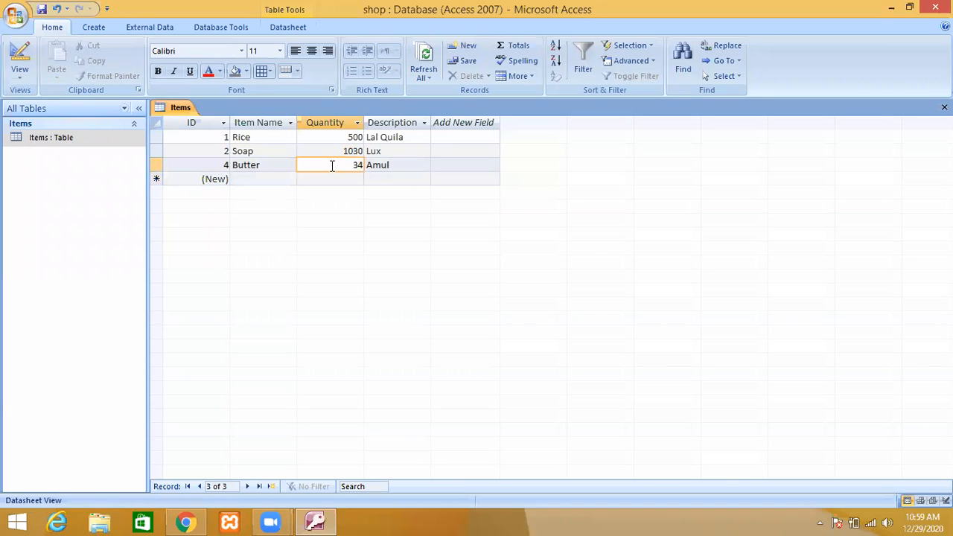
click(407, 174)
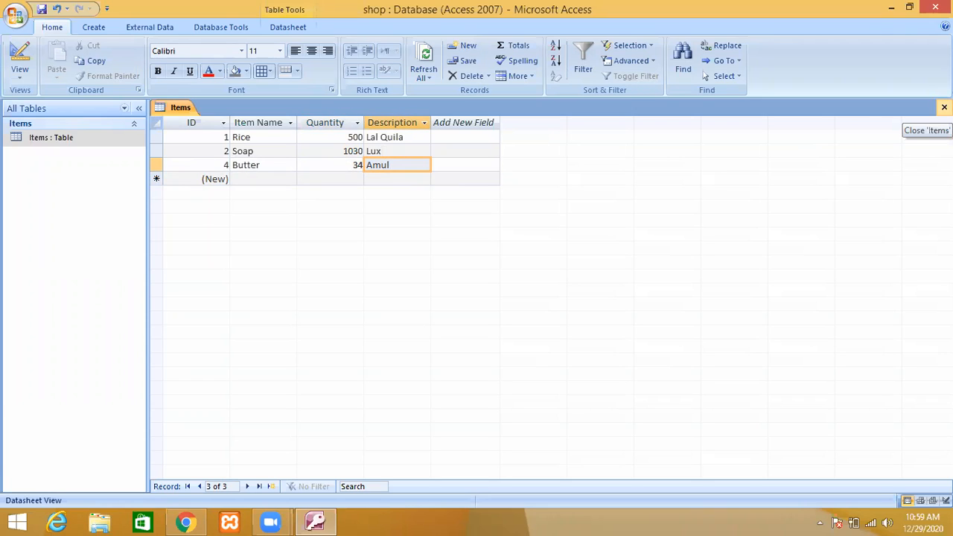
Step: Close the Items table, reopen it and switch it to Design View
click(943, 107)
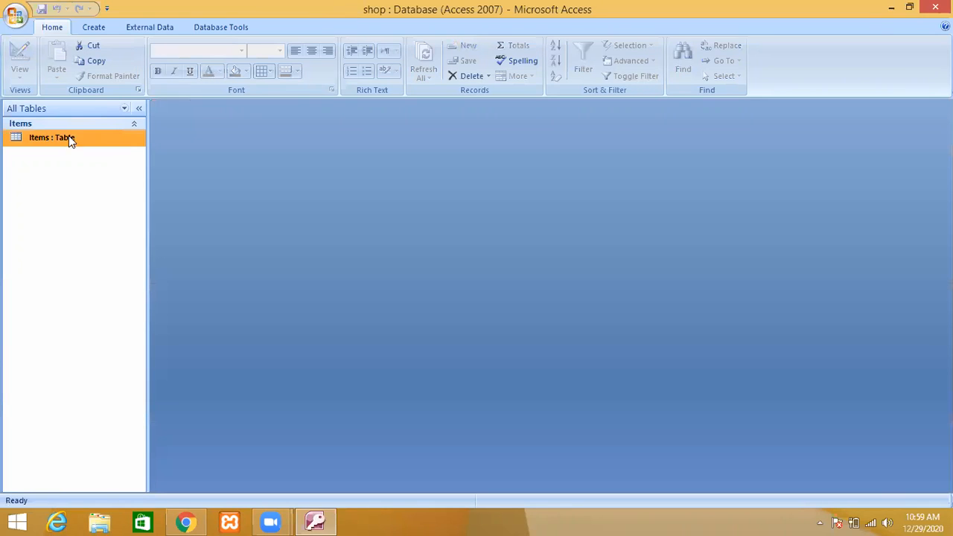
double_click(44, 132)
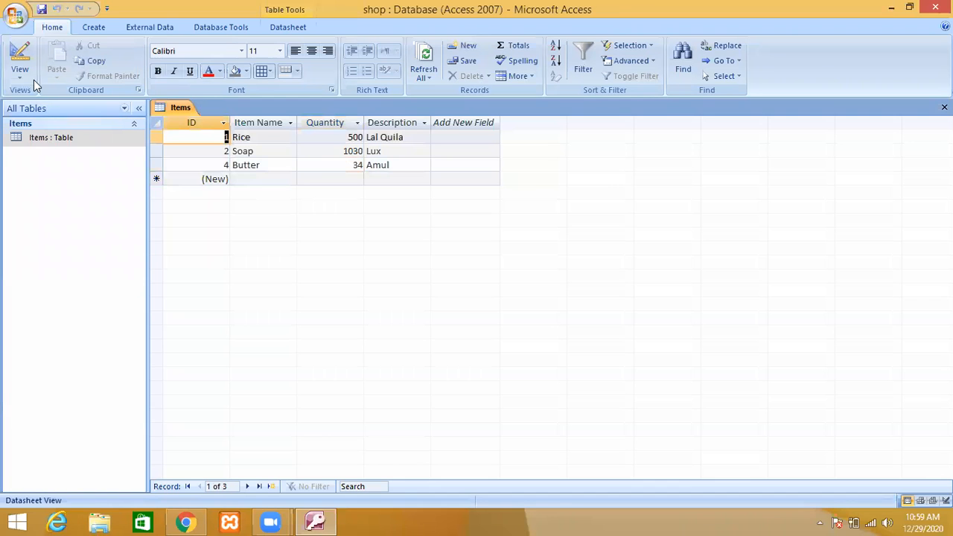
click(30, 73)
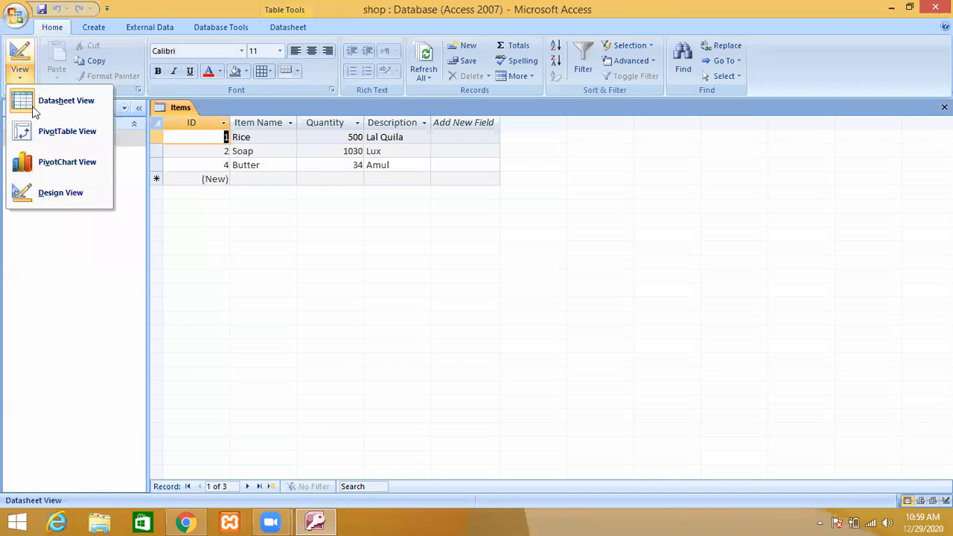
click(41, 195)
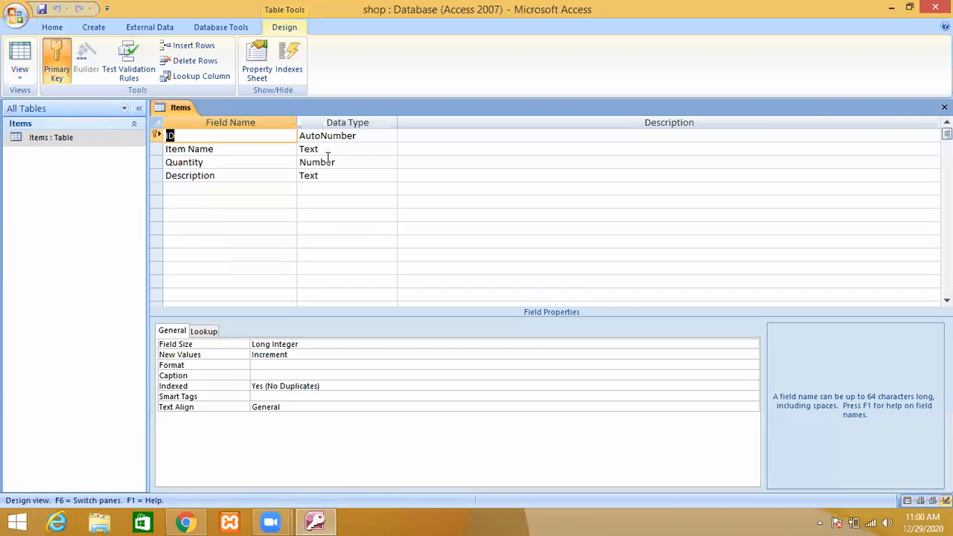
Step: Examine the data types of the Items fields and the ID field set as primary key
click(329, 175)
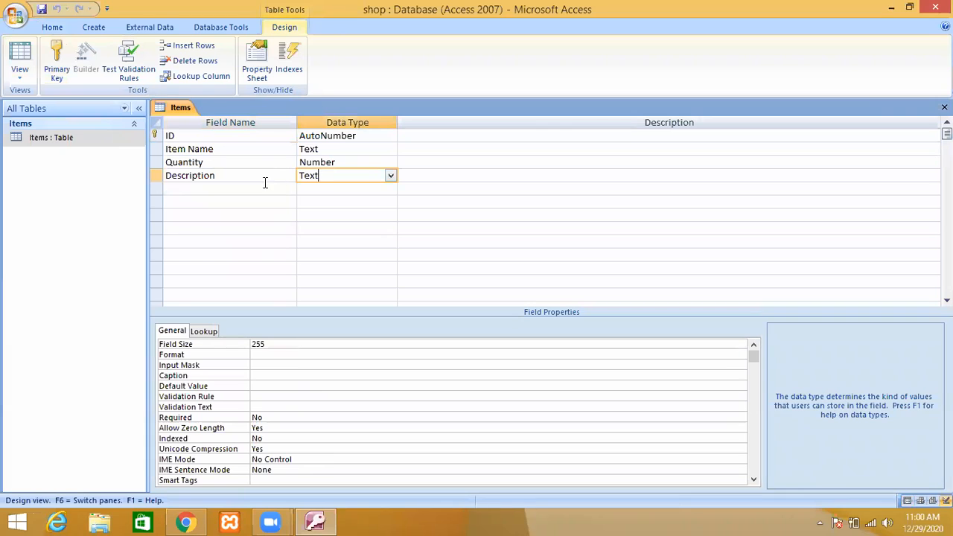
click(264, 185)
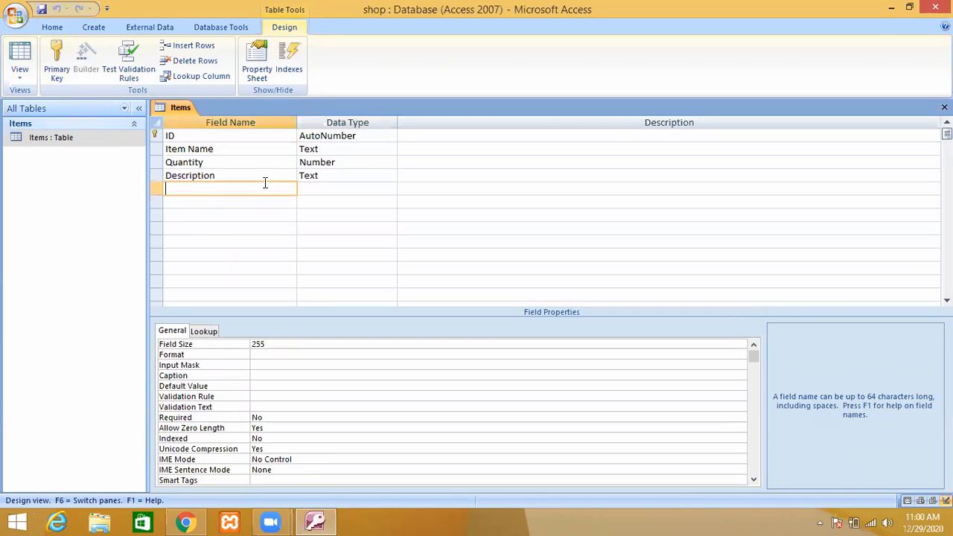
click(334, 175)
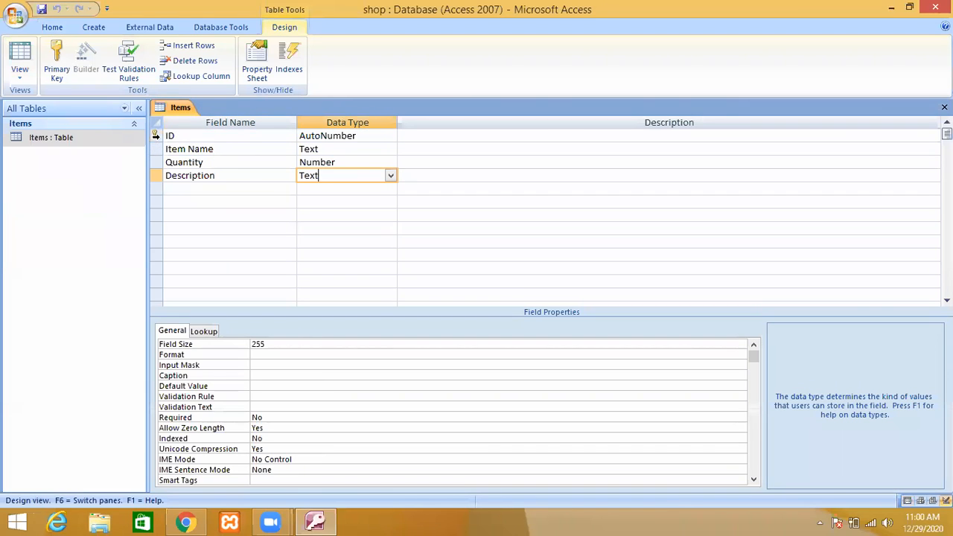
click(172, 136)
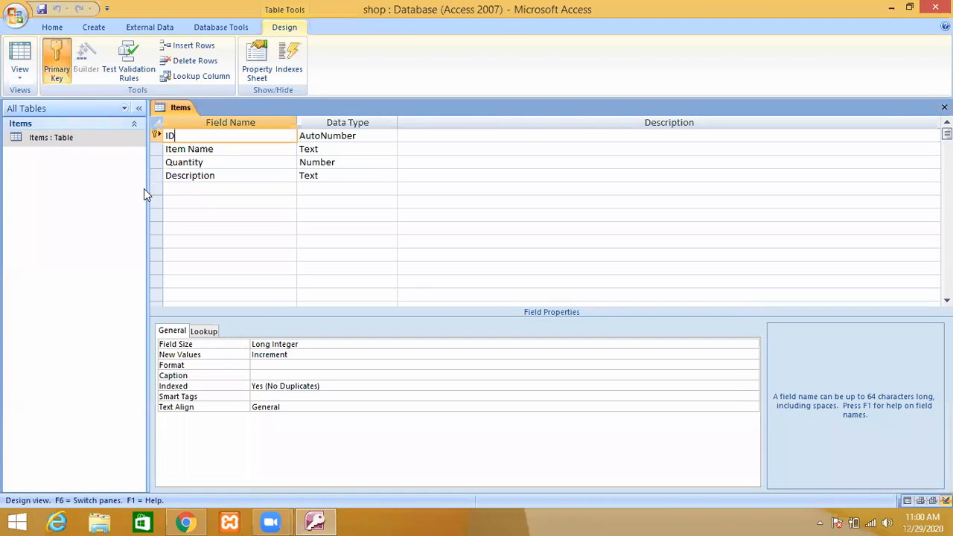
click(197, 162)
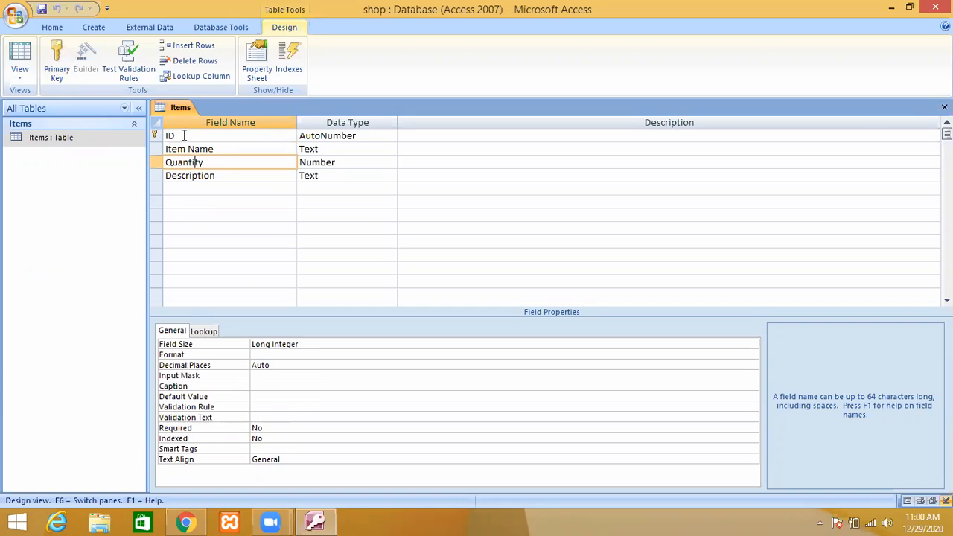
click(182, 136)
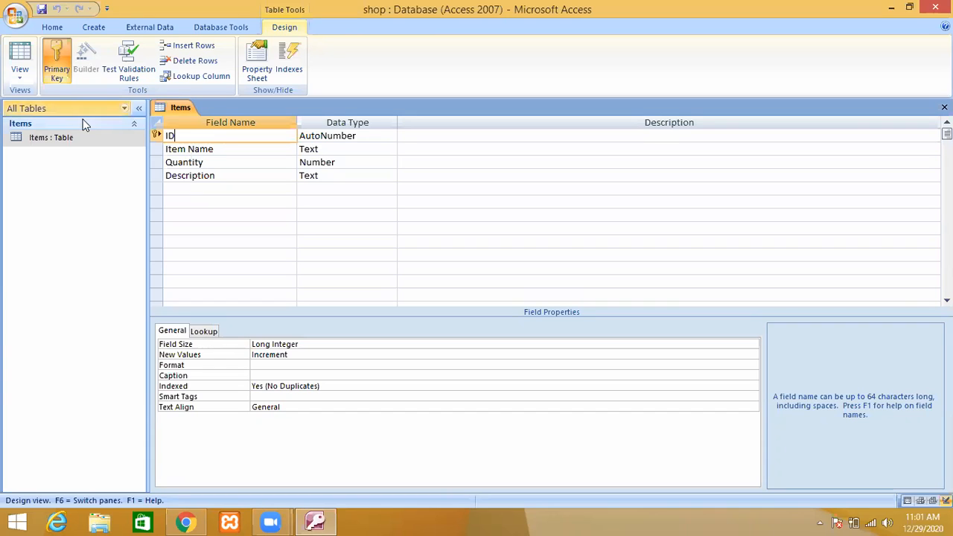
Step: Switch the Items table to Datasheet View and inspect the Soap record's name, description and quantity
click(20, 71)
click(39, 100)
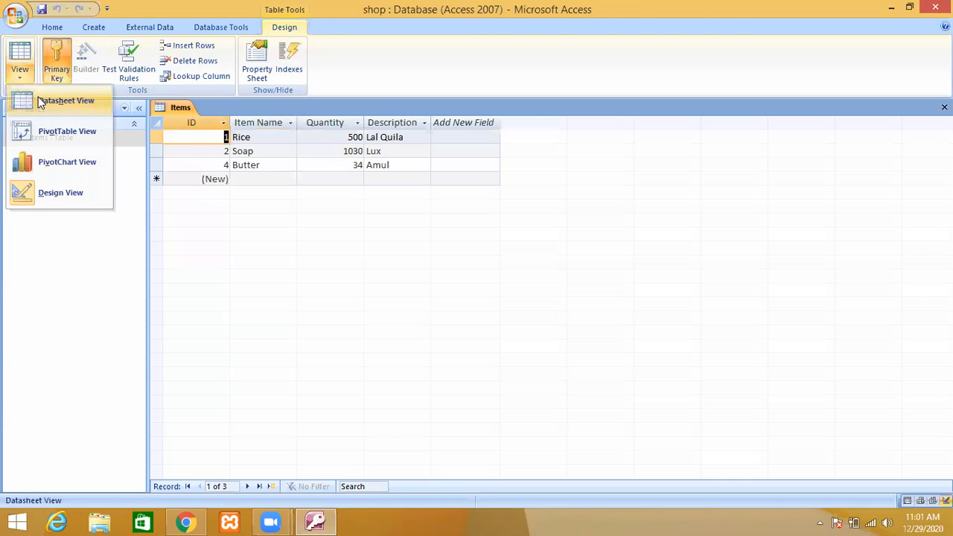
click(261, 178)
click(259, 150)
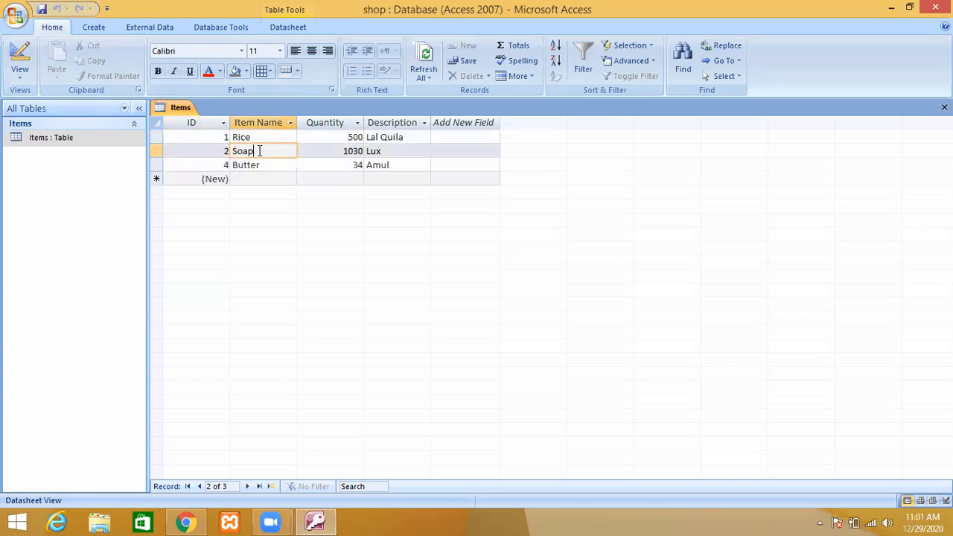
click(388, 152)
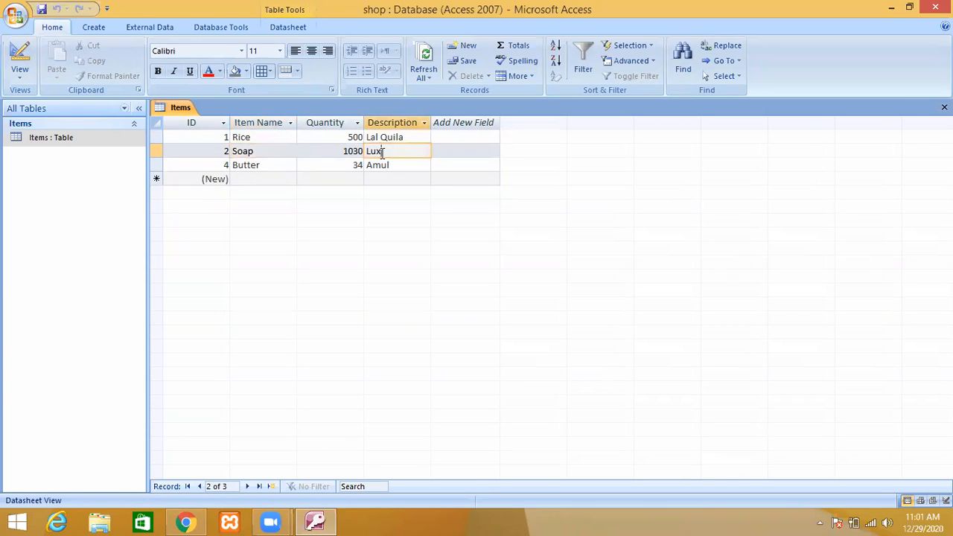
double_click(372, 151)
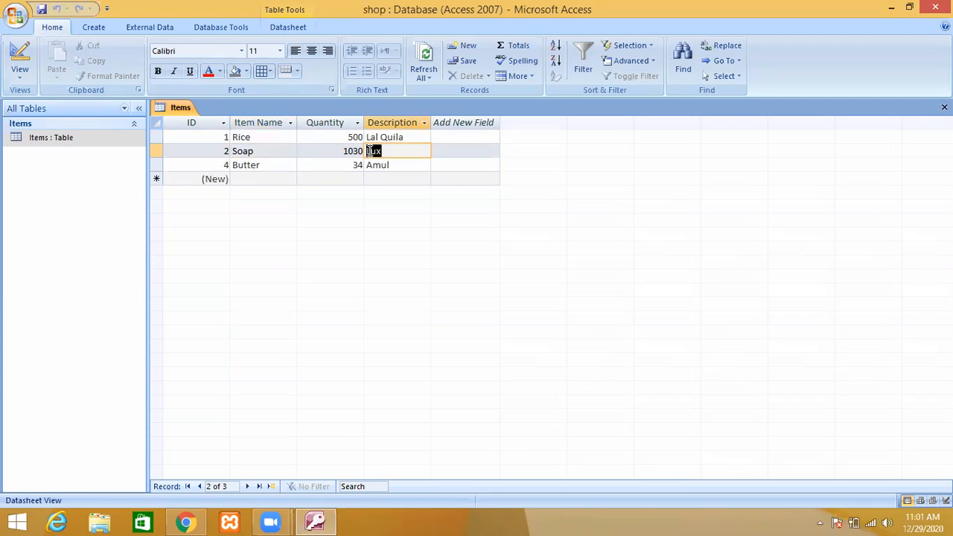
click(321, 152)
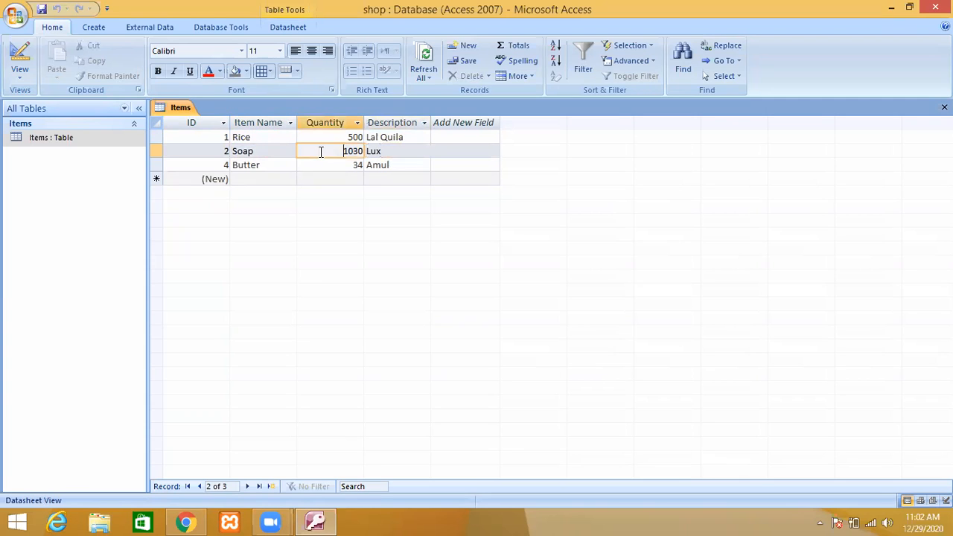
Step: Add a record for Soap with quantity 54 and description Lifebauy, and commit it
click(266, 179)
text(S)
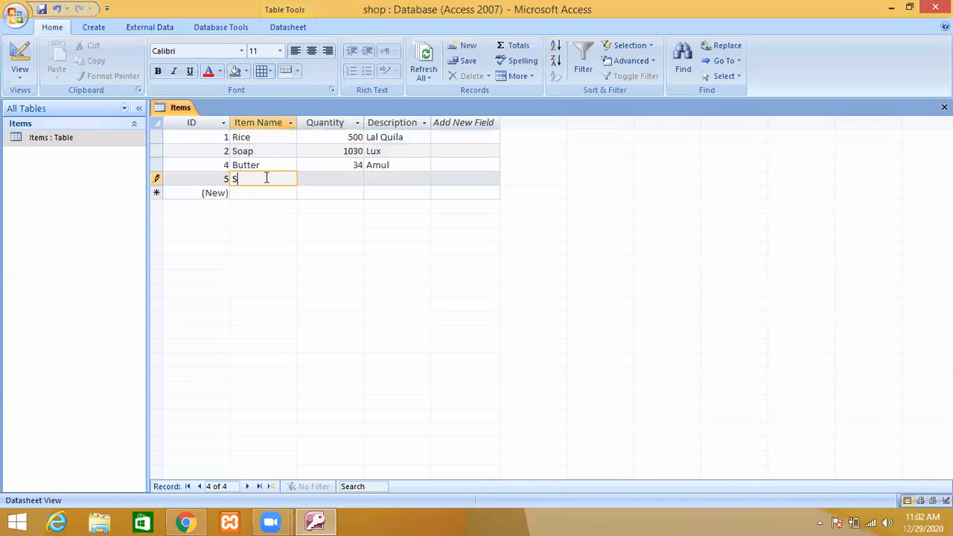
text(oap)
key(Tab)
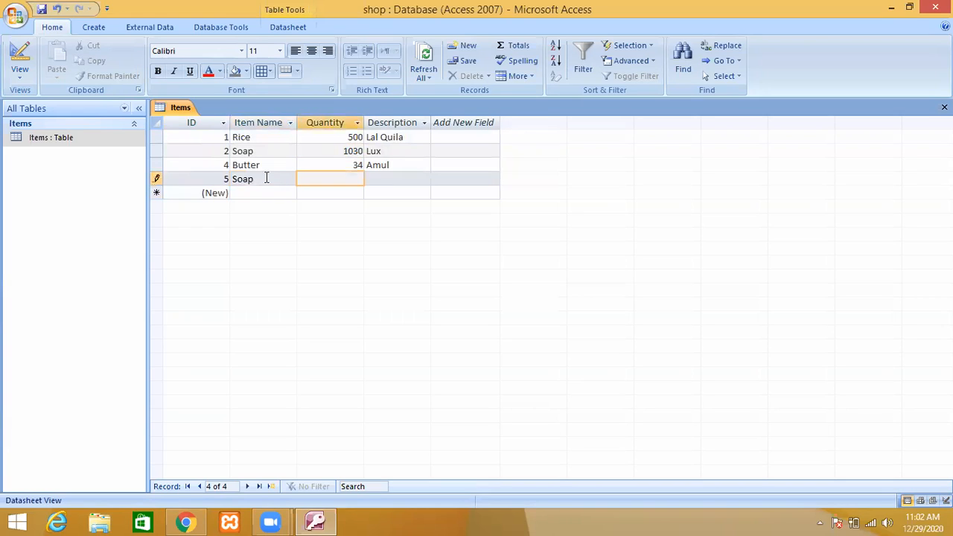
text(54)
key(Tab)
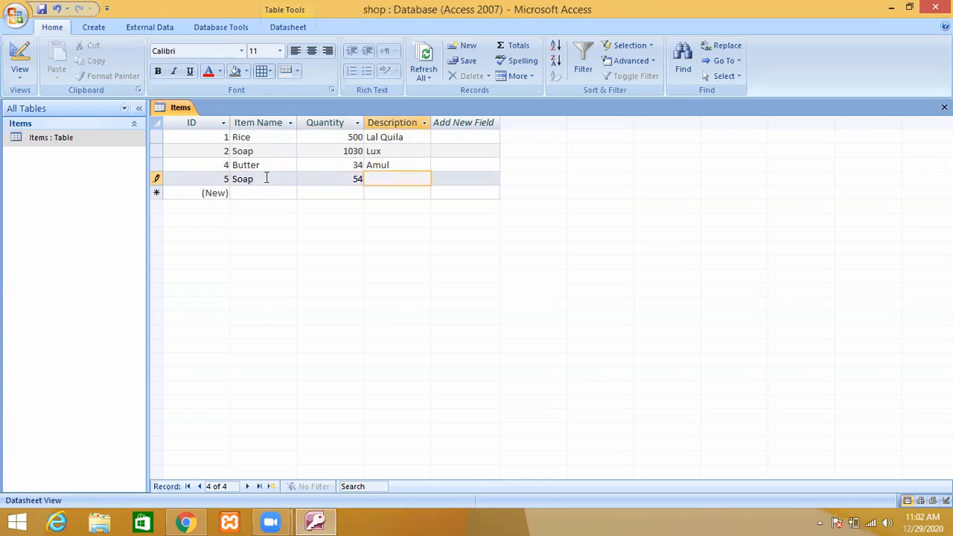
text(Lifebauy)
key(Down)
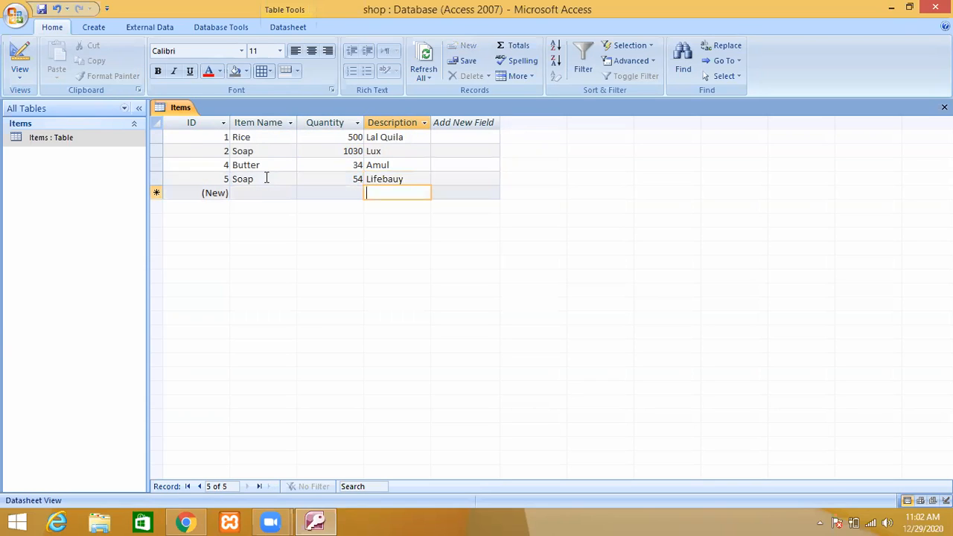
Step: Compare the two Soap records and examine the Item Name, ID and Quantity columns for repeated values
click(370, 179)
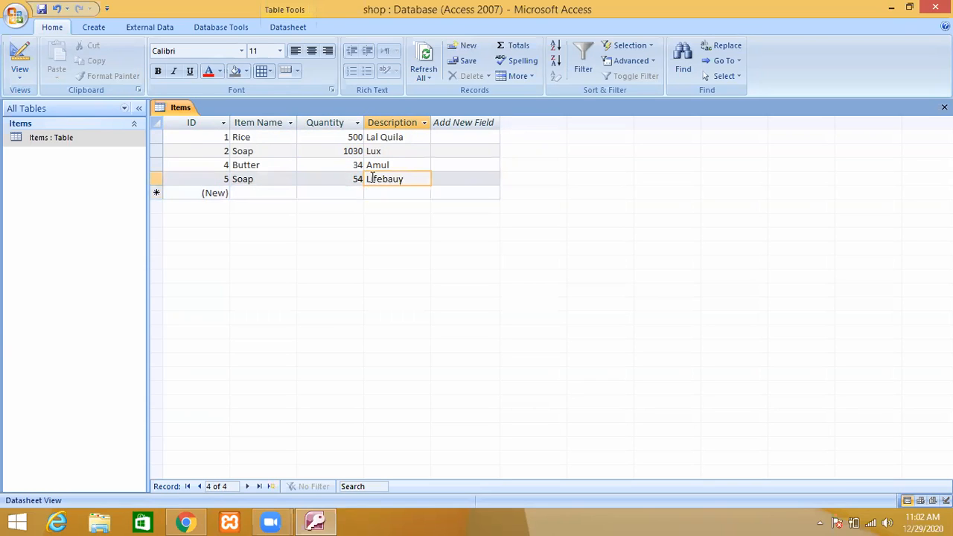
click(252, 179)
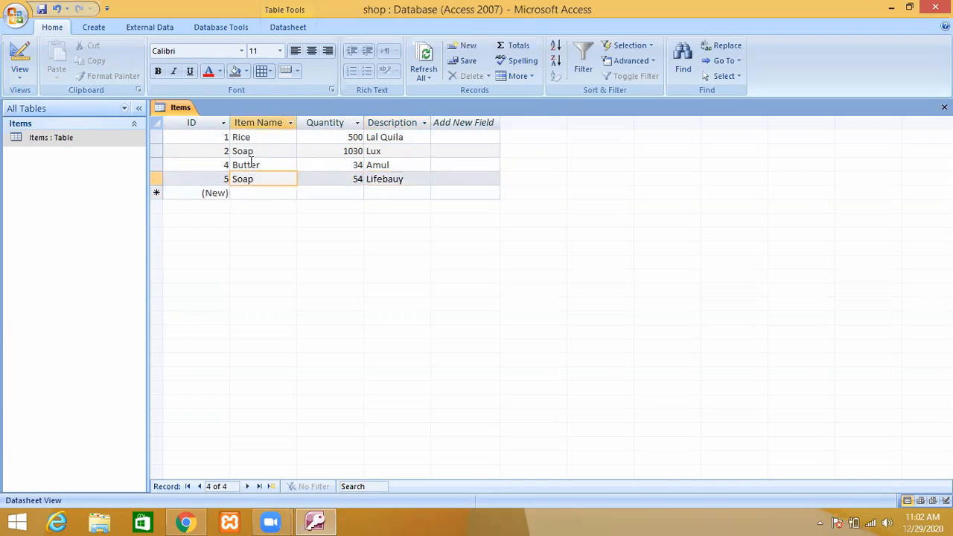
click(252, 153)
click(252, 179)
click(256, 153)
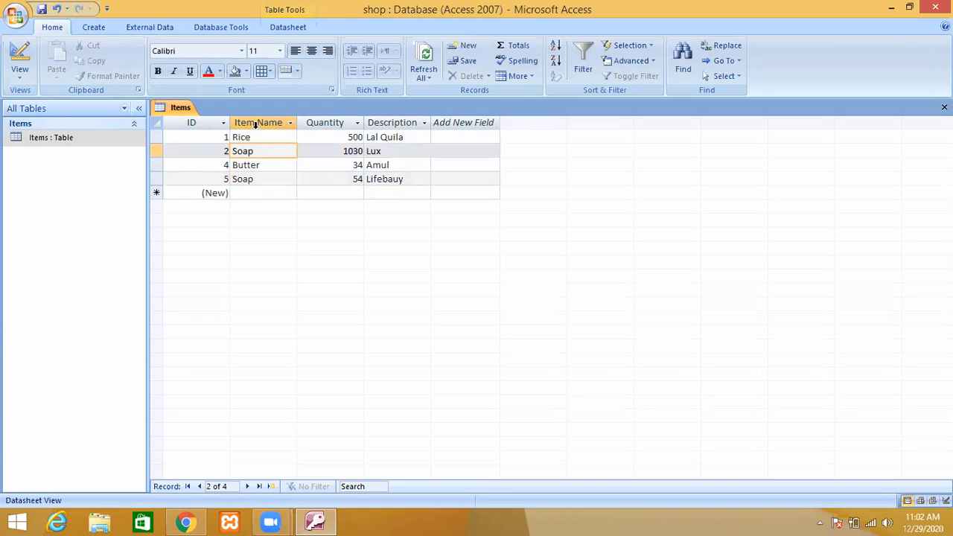
click(258, 128)
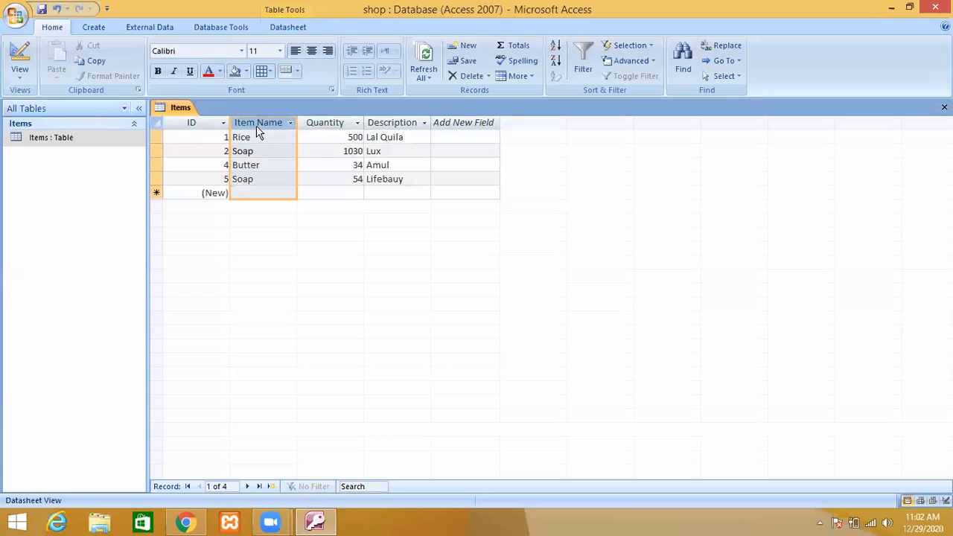
click(249, 152)
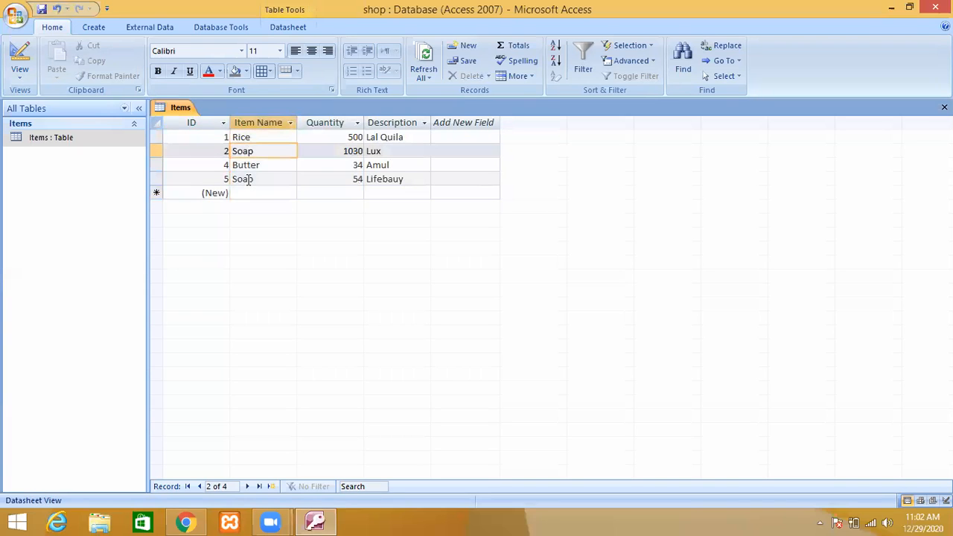
click(249, 180)
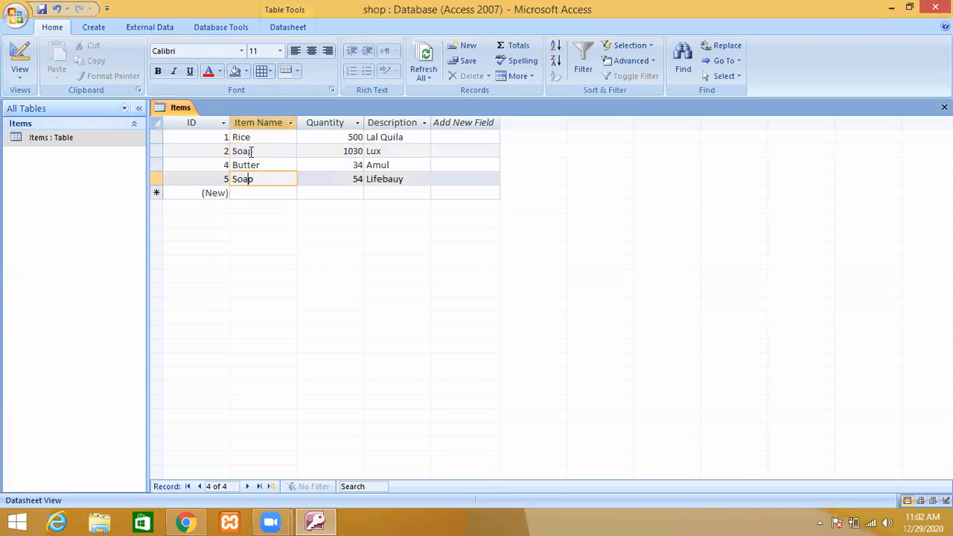
click(250, 152)
click(250, 180)
click(208, 122)
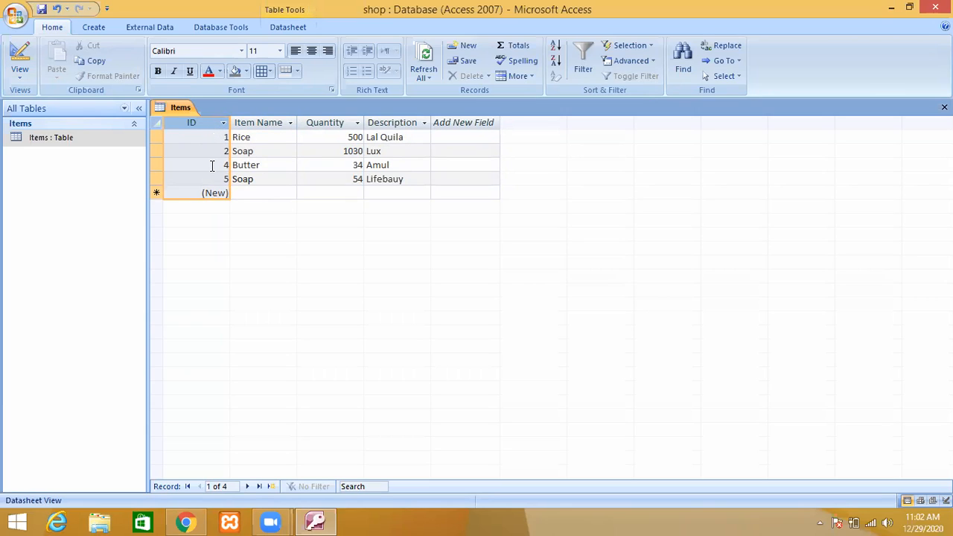
click(271, 125)
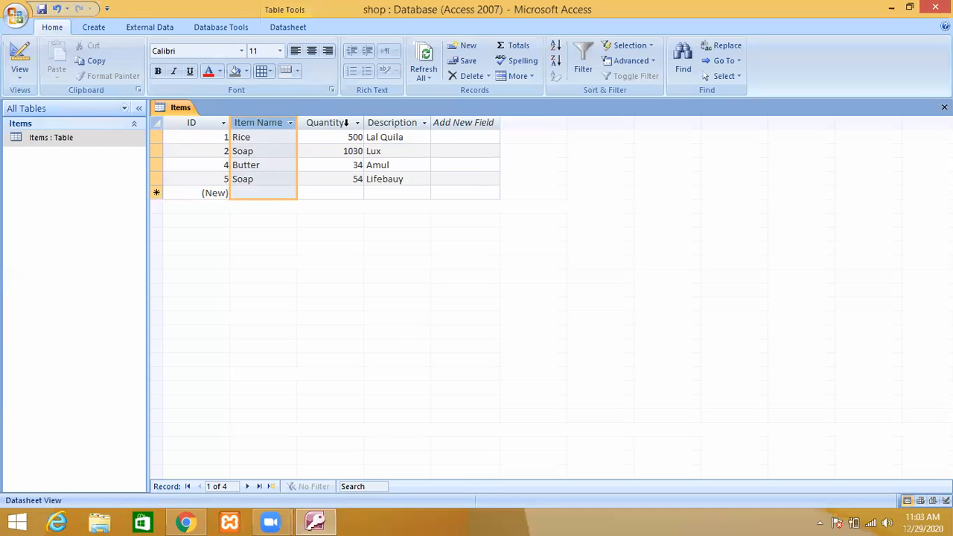
click(346, 123)
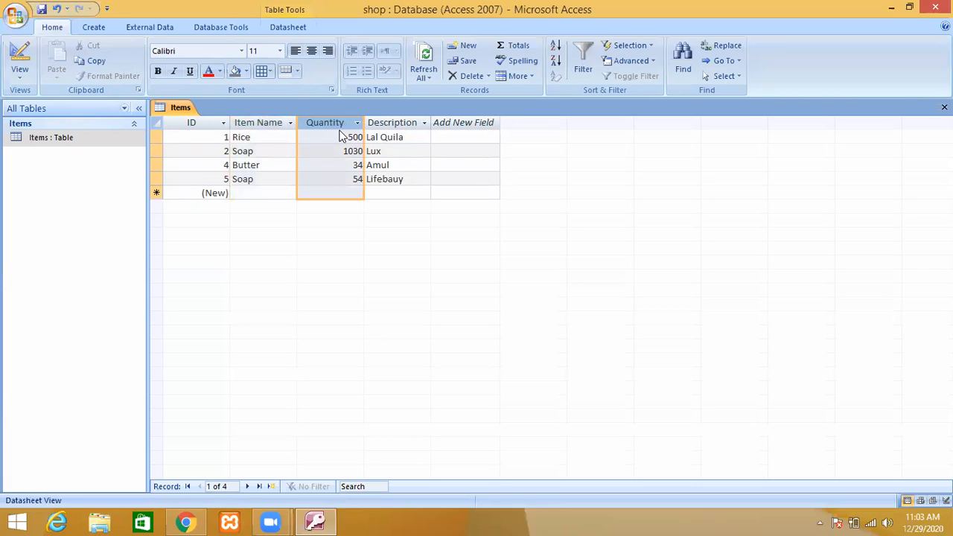
Step: Set the quantity of the Lifebauy Soap record to 34 and commit the change
click(352, 179)
key(Delete)
text(3)
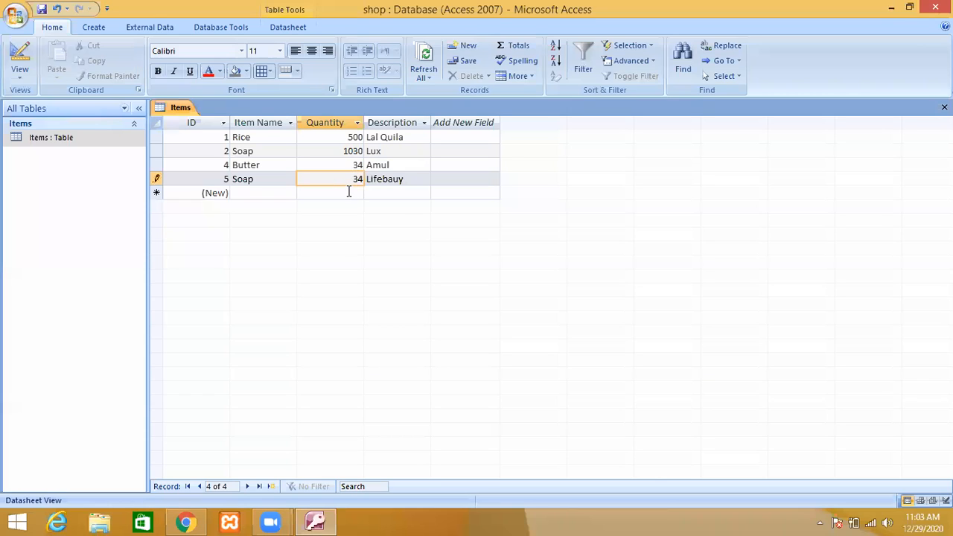
click(349, 192)
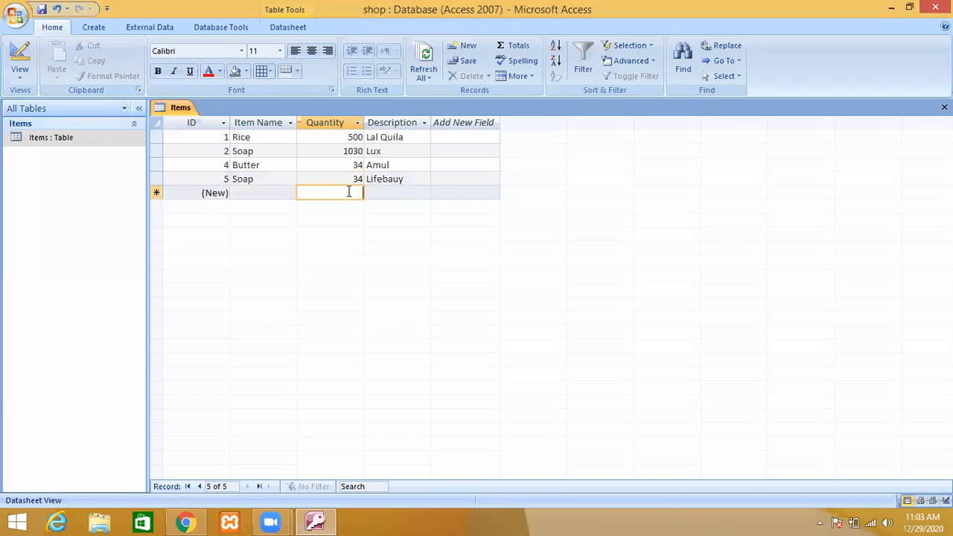
Step: Review the Description column and add a record for Milk with quantity 40 and description Amul
click(386, 123)
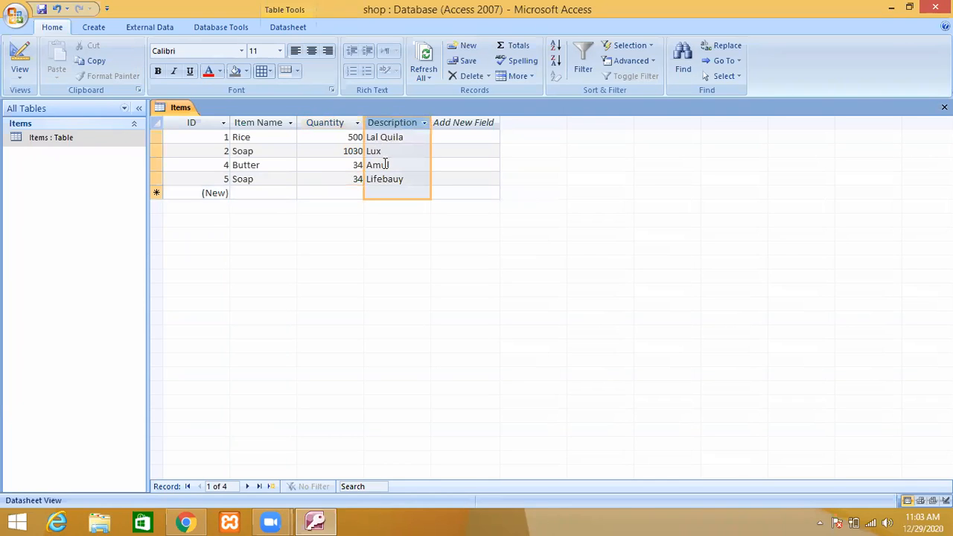
click(261, 192)
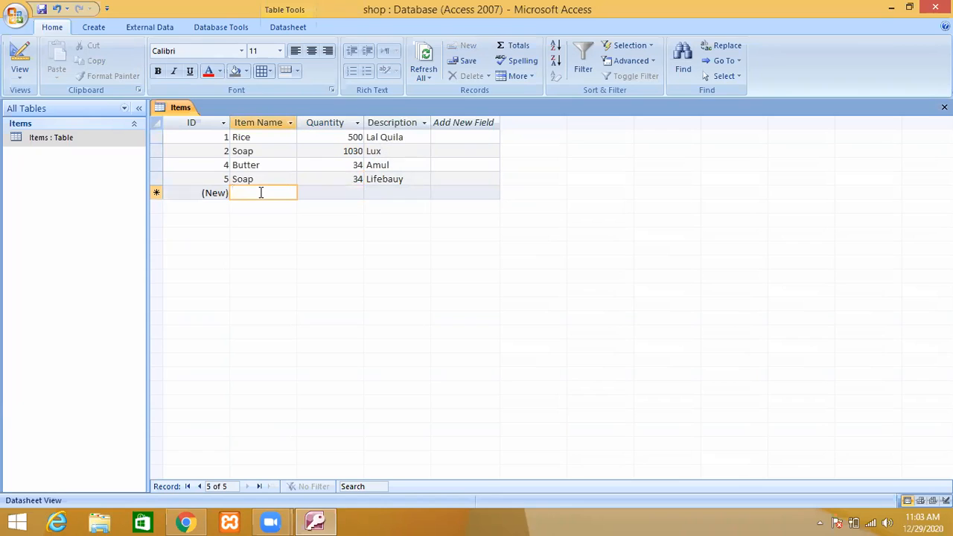
text(Milk)
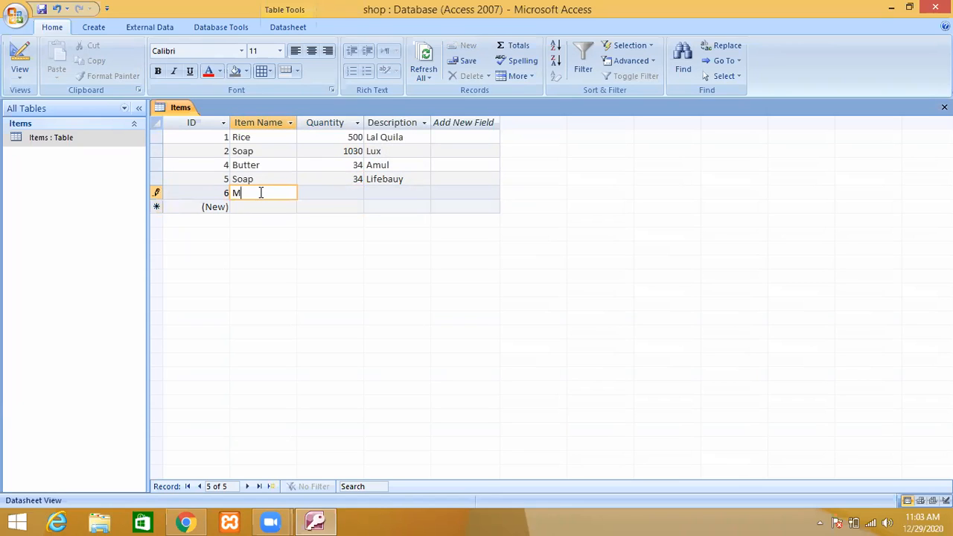
click(359, 192)
text(40)
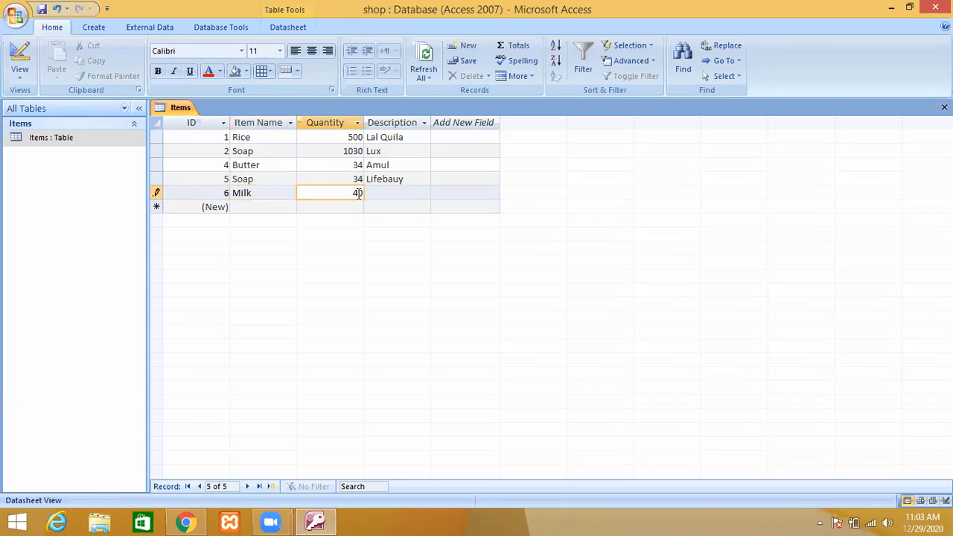
click(376, 193)
text(Amul)
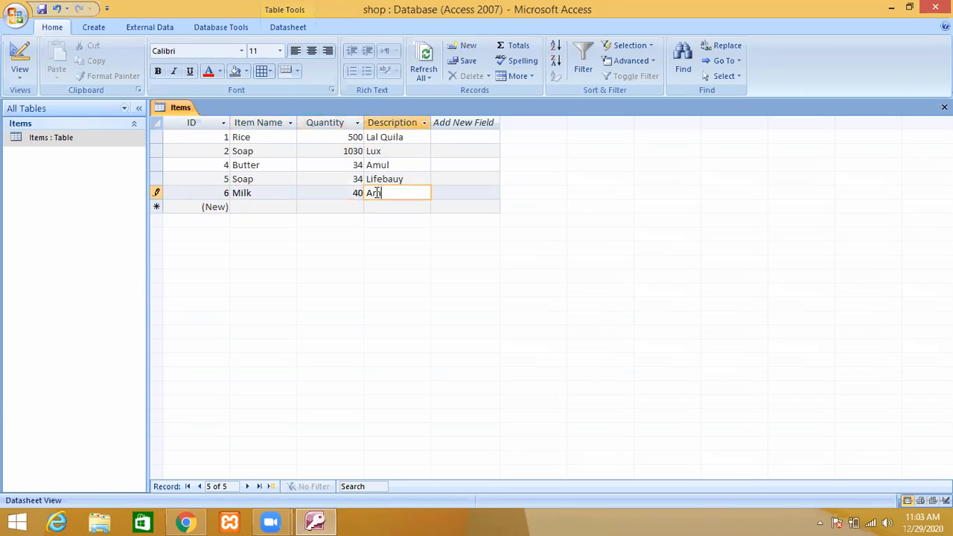
Step: Add a record for Ghee with quantity 50 and description Amul
click(275, 207)
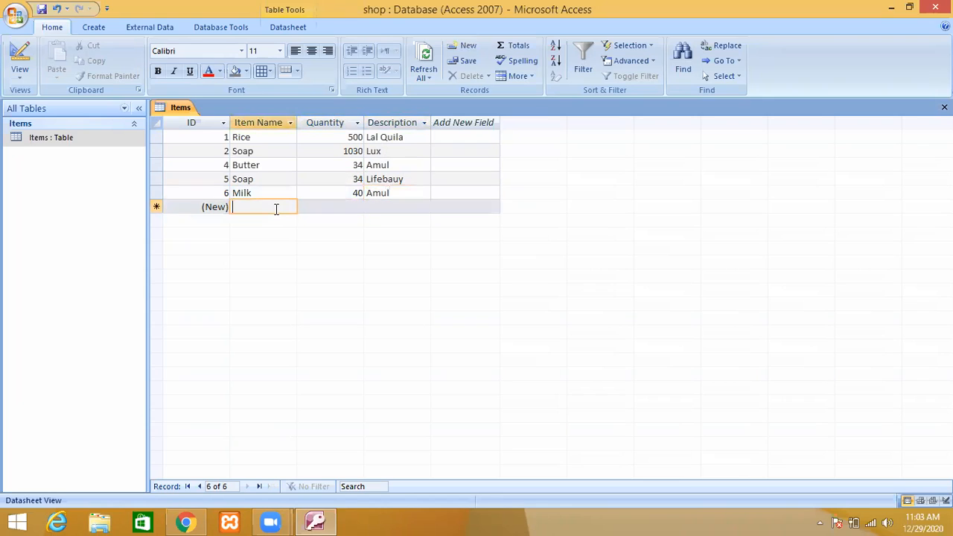
text(Ghee)
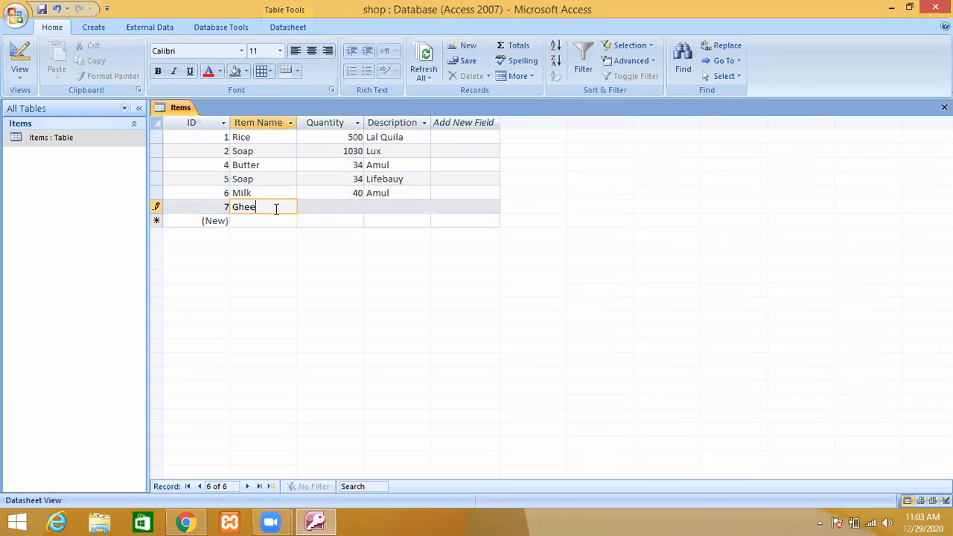
click(359, 207)
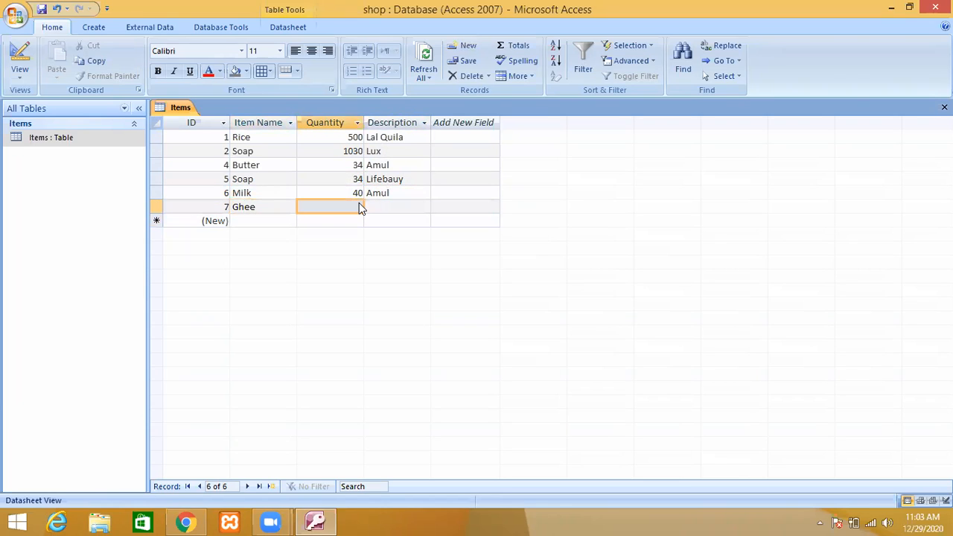
click(359, 205)
text(50)
click(375, 207)
text(Amul)
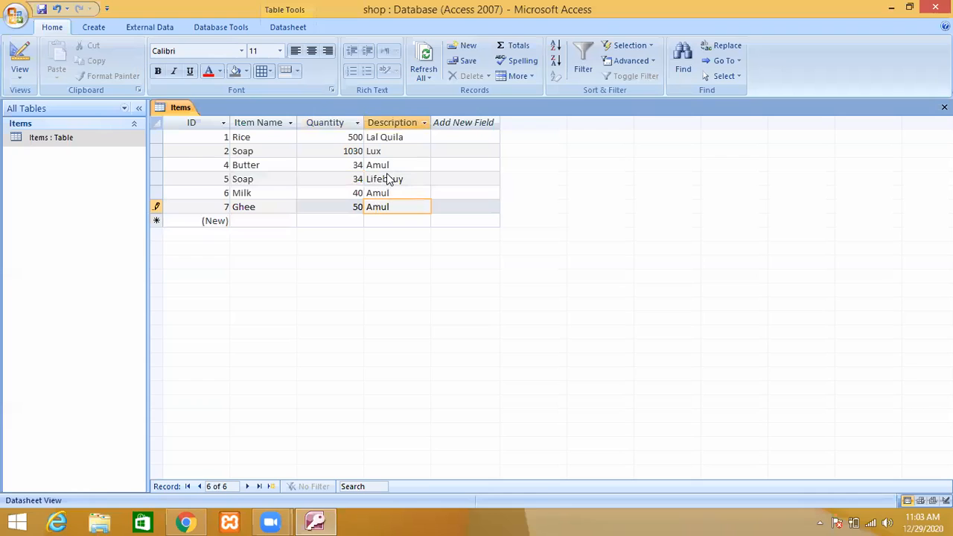
Step: Review the Items records across the Description, Quantity, Item Name and ID columns
click(388, 179)
click(387, 164)
click(353, 140)
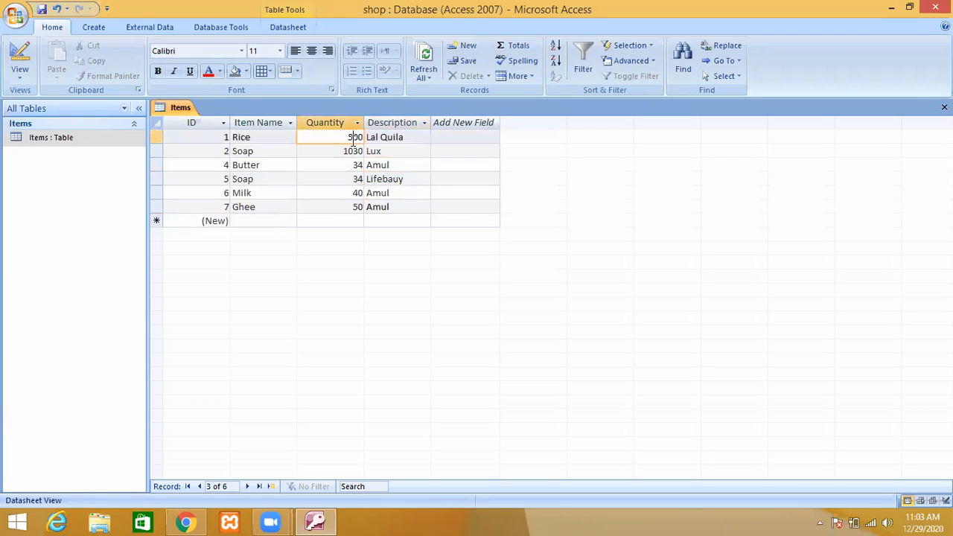
click(272, 139)
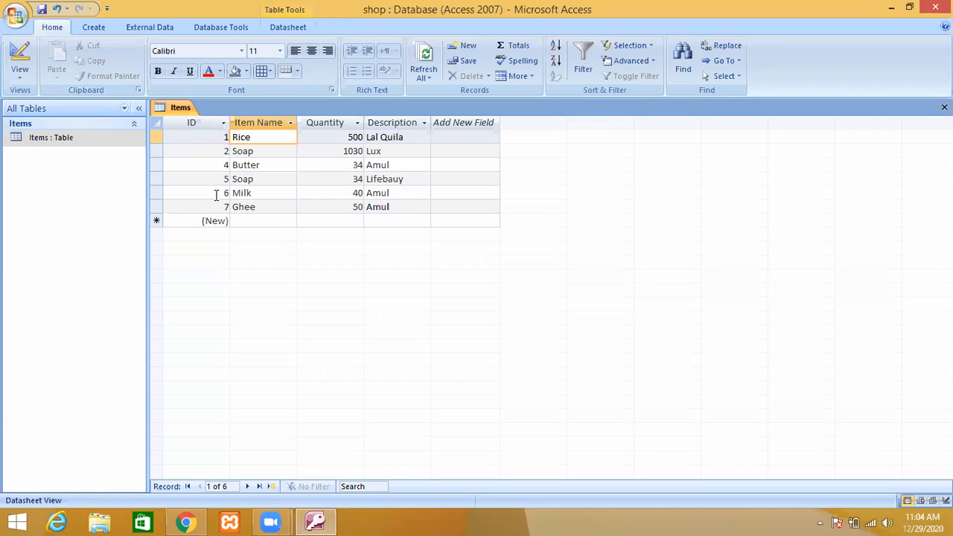
click(269, 191)
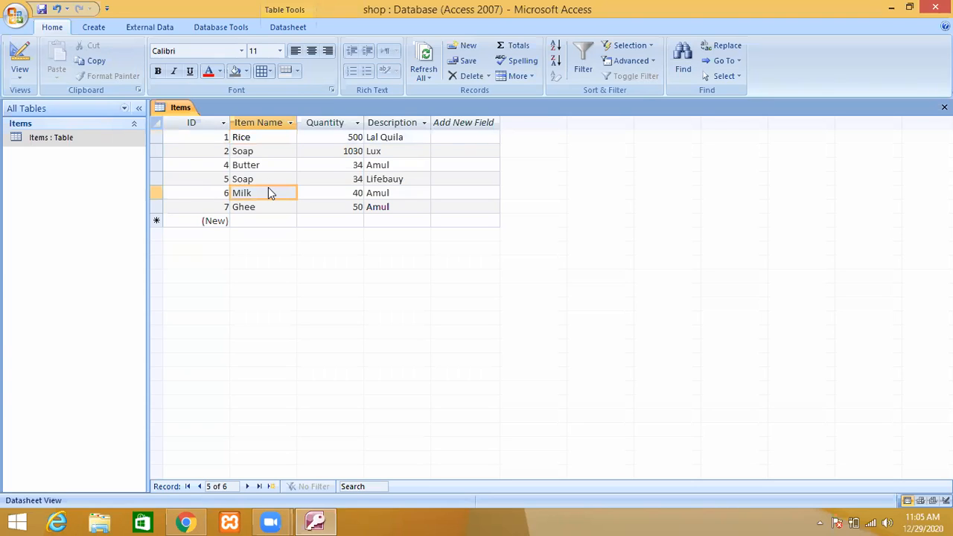
click(205, 121)
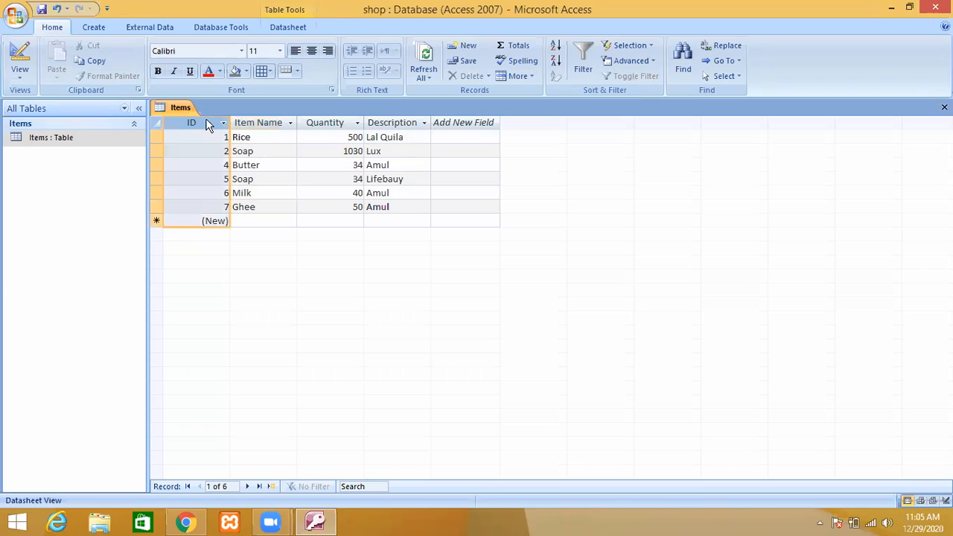
click(297, 209)
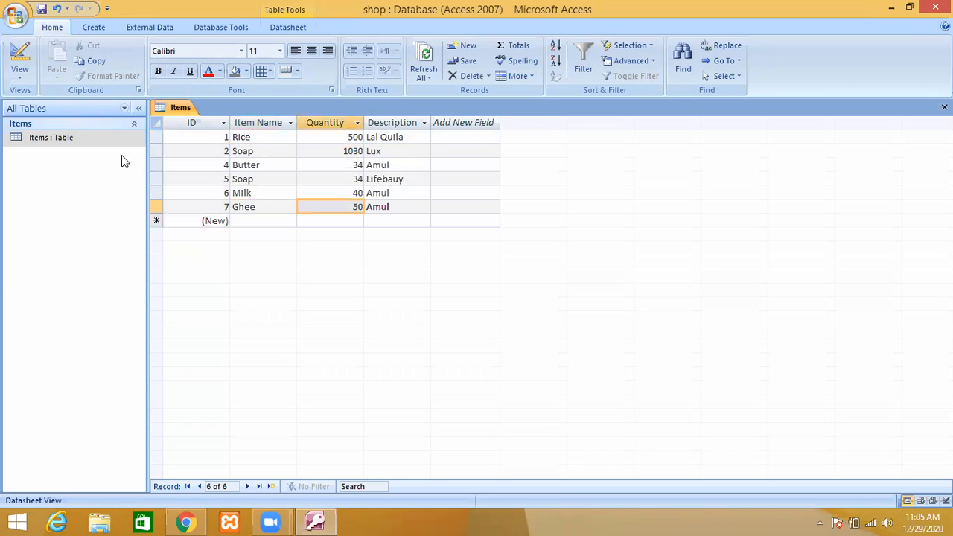
Step: Open the Items table in Design View and examine the data types of the Item Name, Quantity and Description fields
click(20, 72)
click(56, 195)
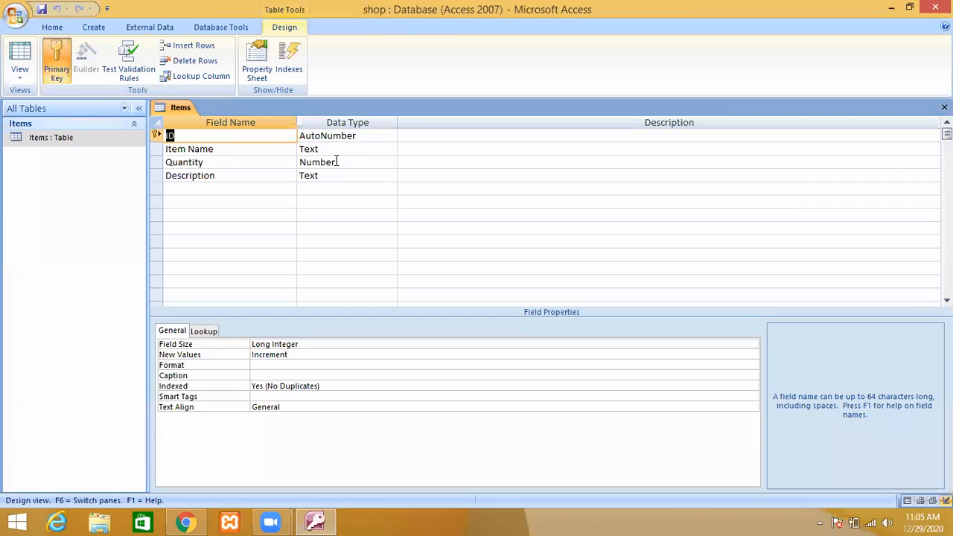
click(336, 162)
click(329, 149)
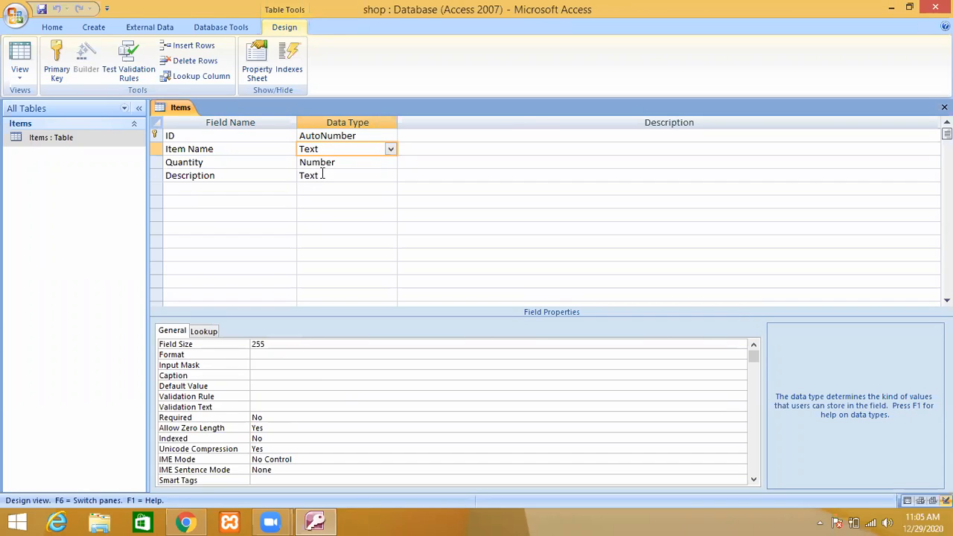
click(322, 175)
click(340, 164)
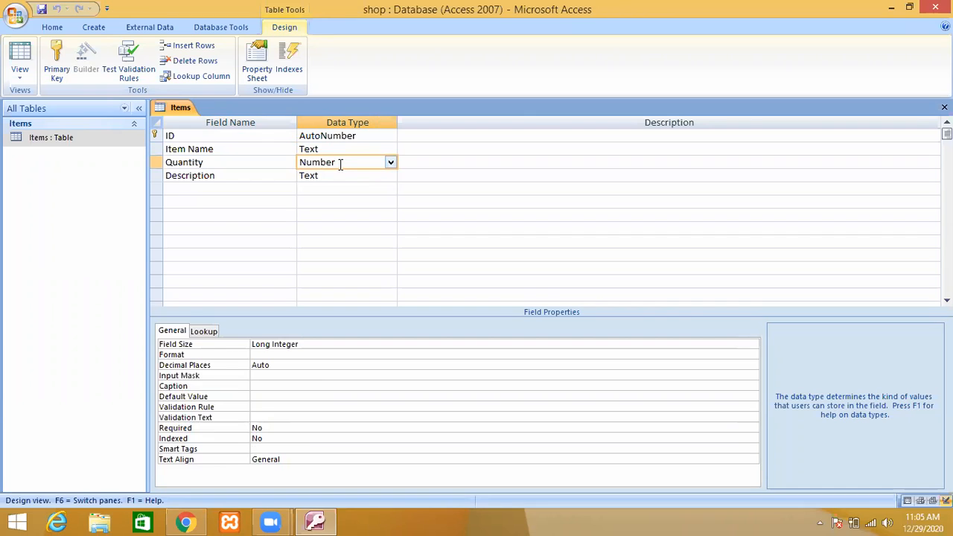
click(325, 149)
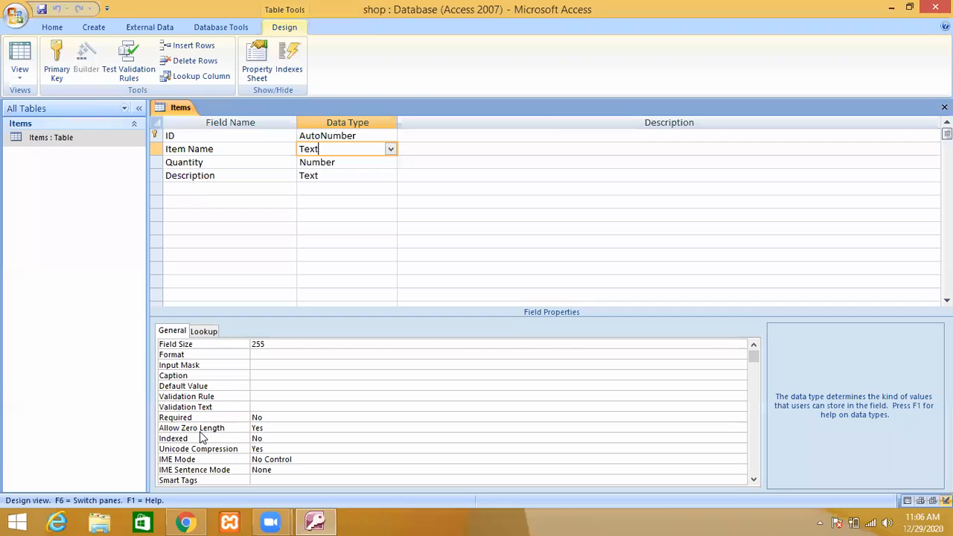
Step: Set the Field Size of the Item Name field to 50 and save the table, accepting possible data loss
click(272, 345)
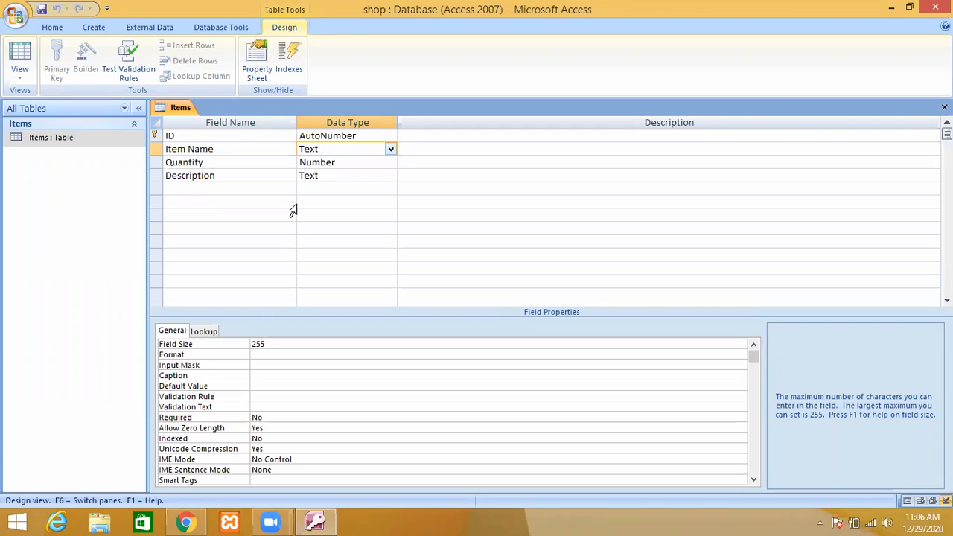
click(258, 344)
double_click(259, 344)
text(50)
click(273, 364)
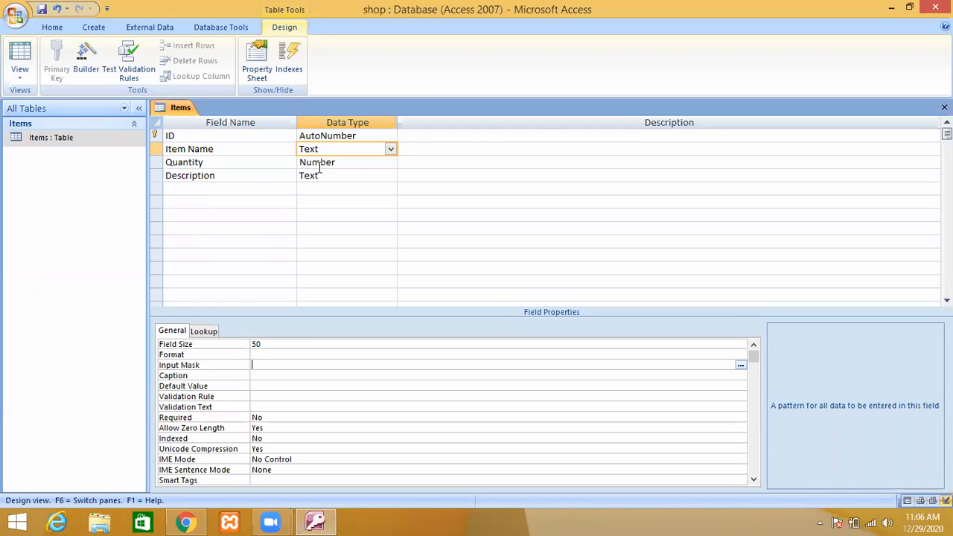
click(42, 11)
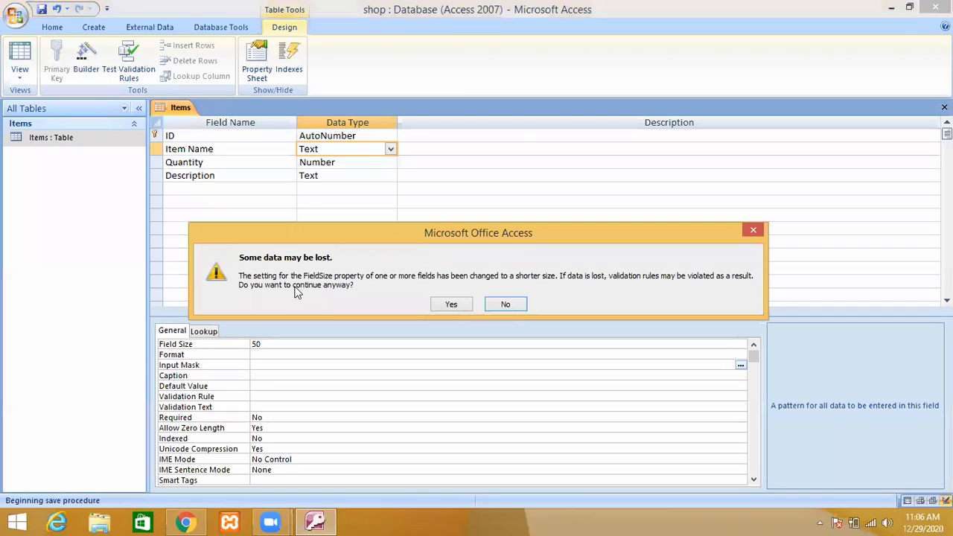
click(452, 309)
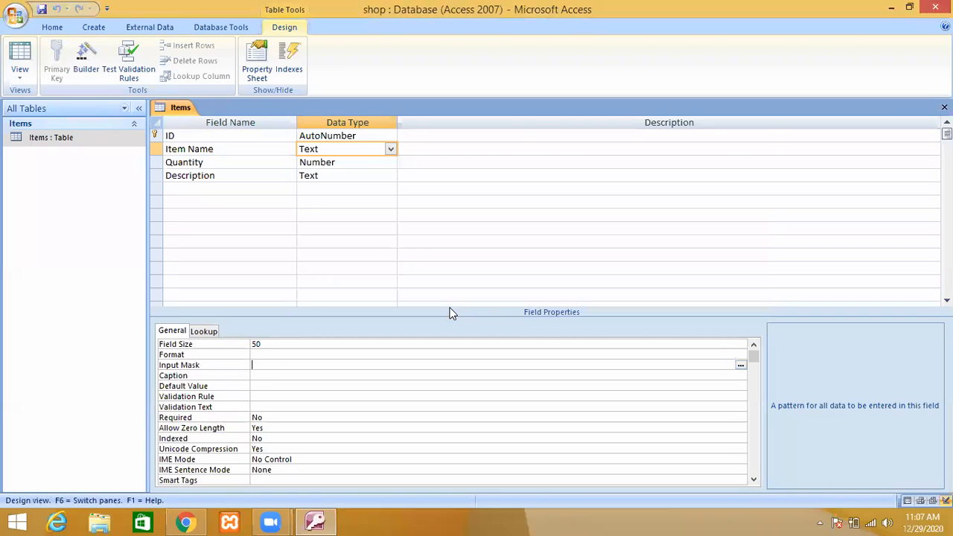
Step: Return to the Items datasheet and fill a new record's Item Name with a long random string to test the size limit
double_click(36, 142)
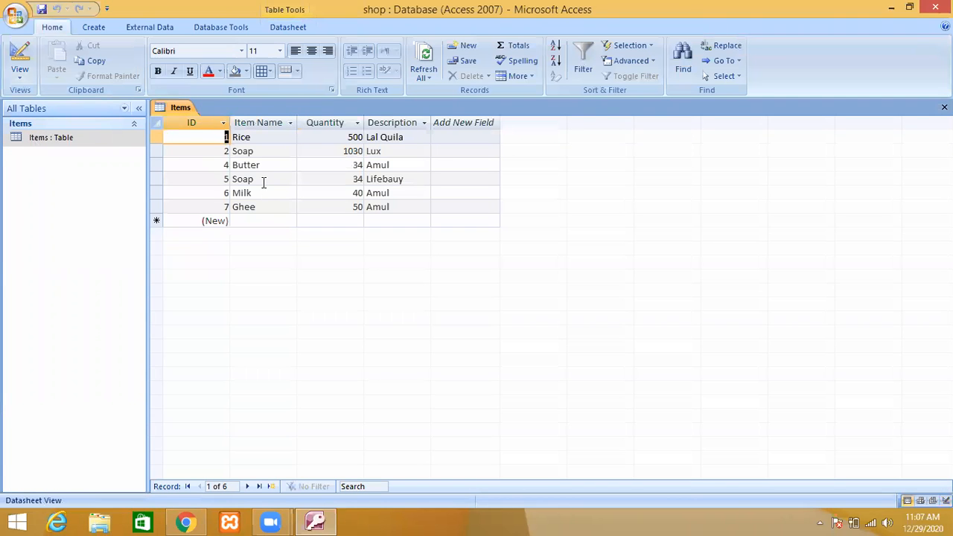
click(268, 220)
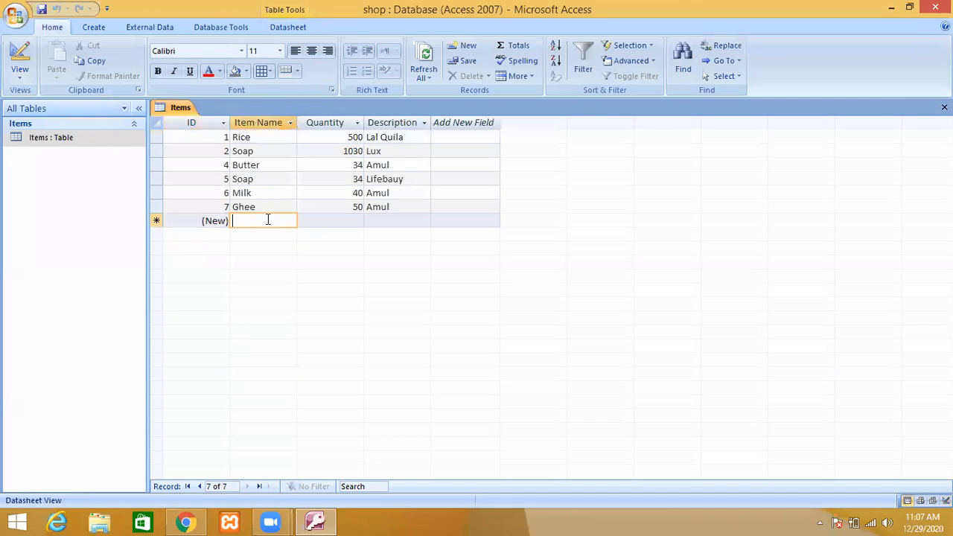
text(g)
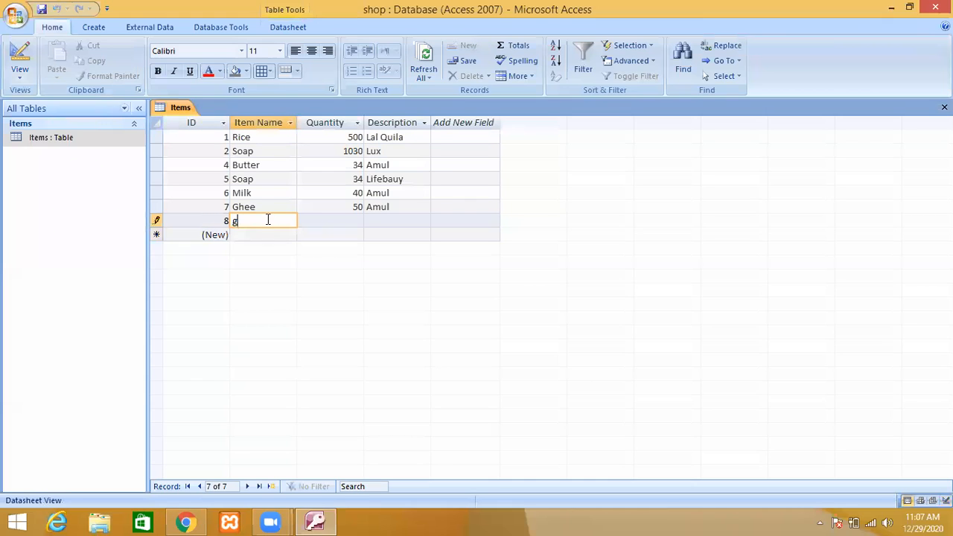
text(hgghjjkkkll;;;;)
text(;;llljkl)
text(l;;;kkl;l;)
text(lkkl;;;lkjj)
text(j)
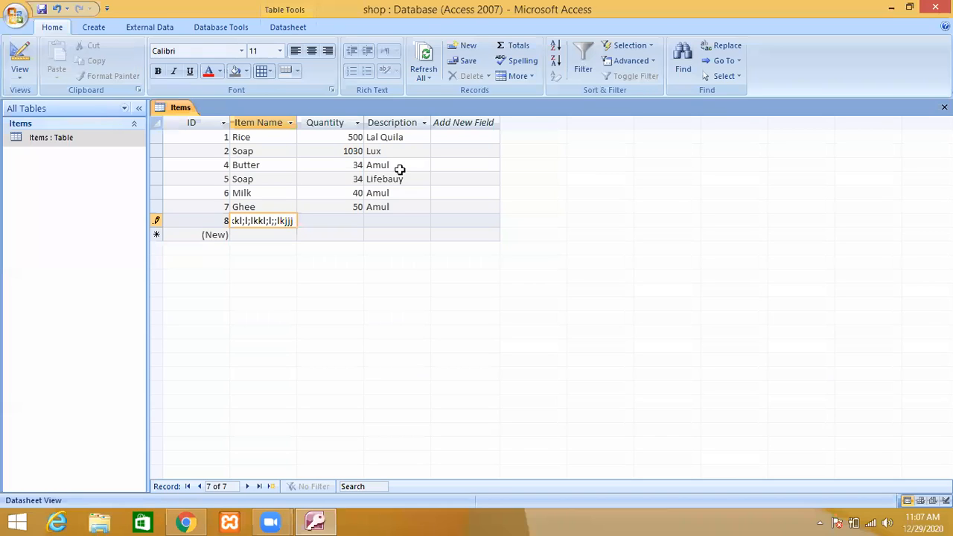
Step: Clear the random string from the new record's Item Name
key(BackSpace)
key(BackSpace)
key(BackSpace)
key(BackSpace)
key(BackSpace)
key(BackSpace)
key(BackSpace)
key(BackSpace)
key(BackSpace)
key(BackSpace)
key(BackSpace)
key(BackSpace)
key(BackSpace)
key(BackSpace)
key(BackSpace)
key(BackSpace)
key(BackSpace)
key(BackSpace)
key(BackSpace)
key(BackSpace)
key(BackSpace)
Step: Give the new record quantity 34 and description xyz with the Item Name blank, and commit it
click(304, 220)
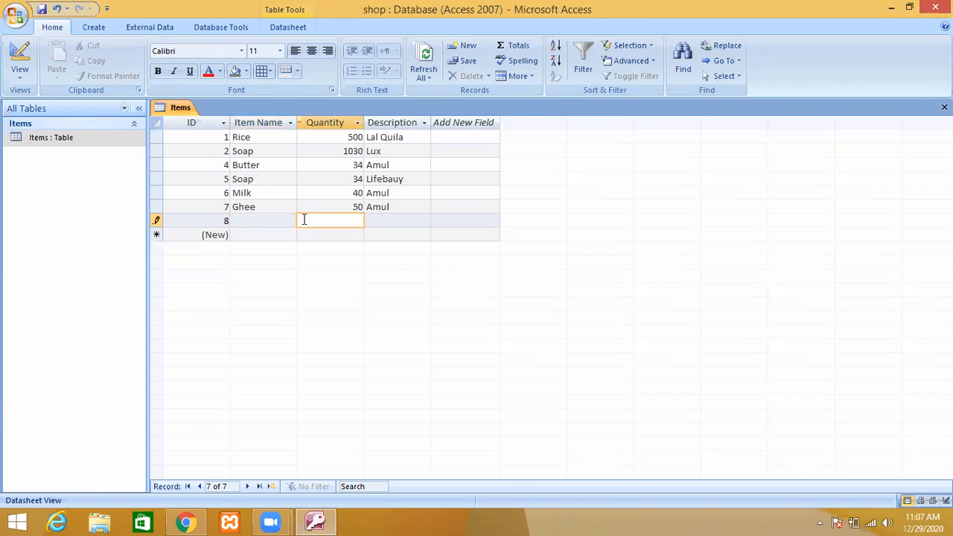
text(34)
click(409, 221)
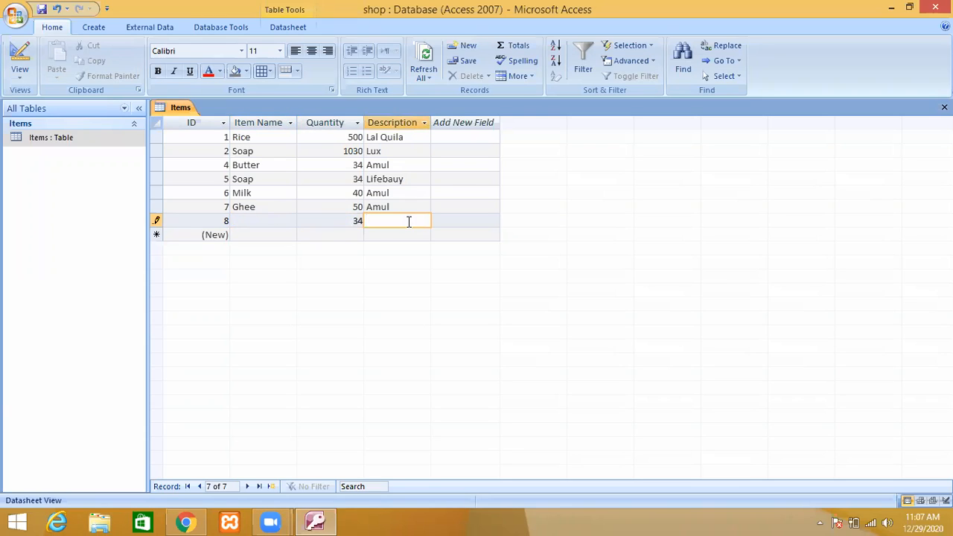
text(xyz)
click(399, 235)
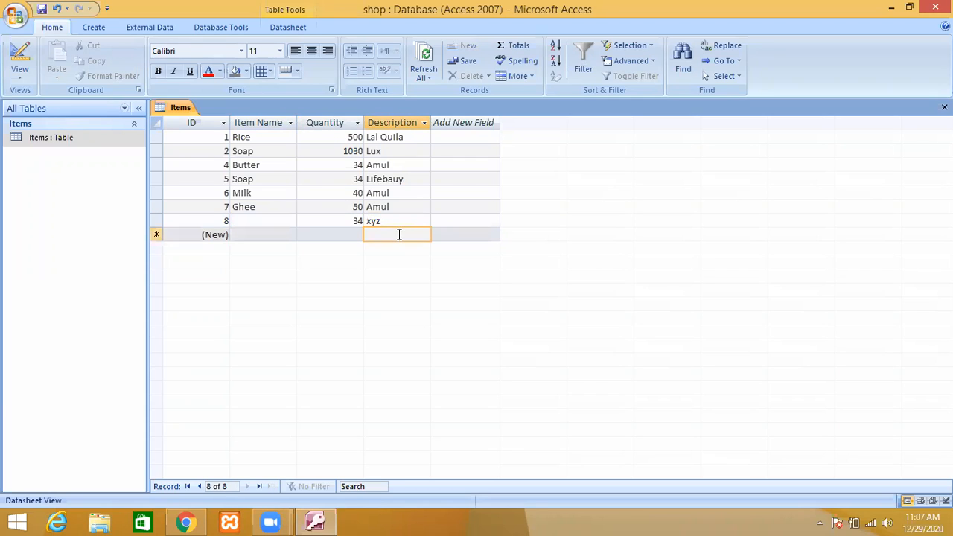
Step: Review the fields of the xyz record with the blank Item Name and delete that record
click(281, 222)
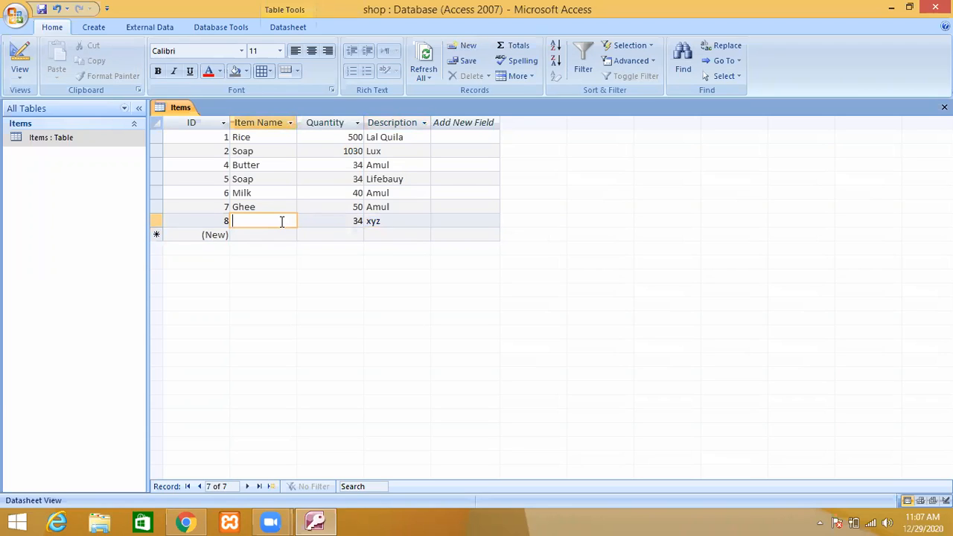
click(320, 221)
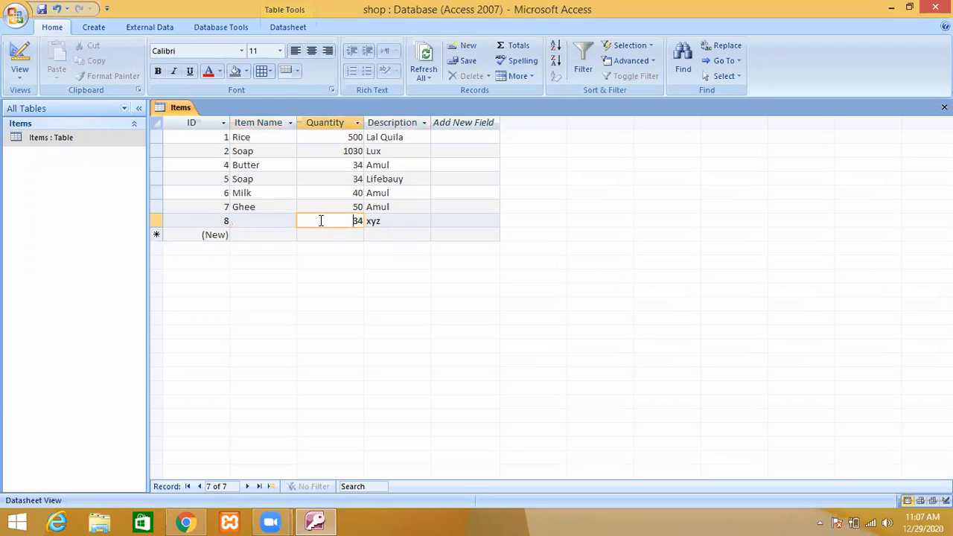
click(378, 222)
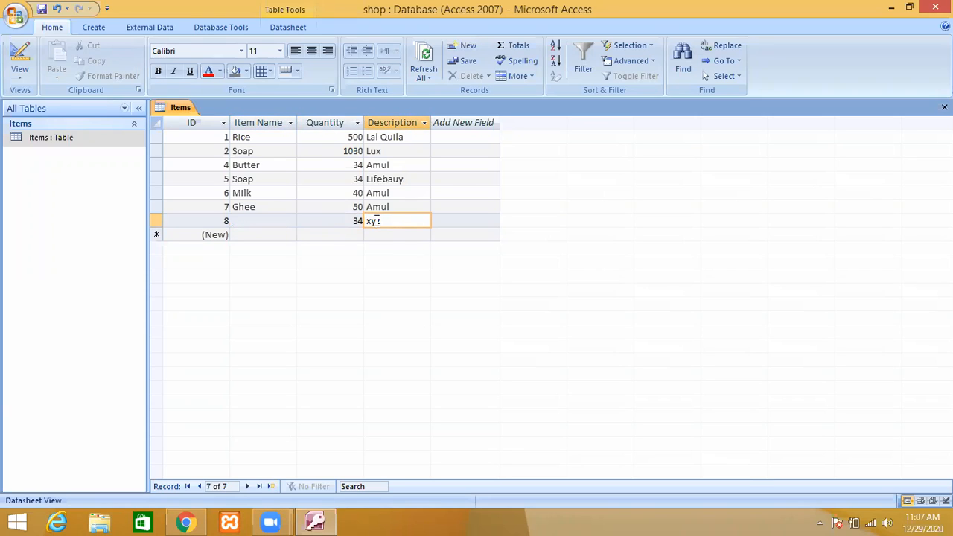
click(294, 220)
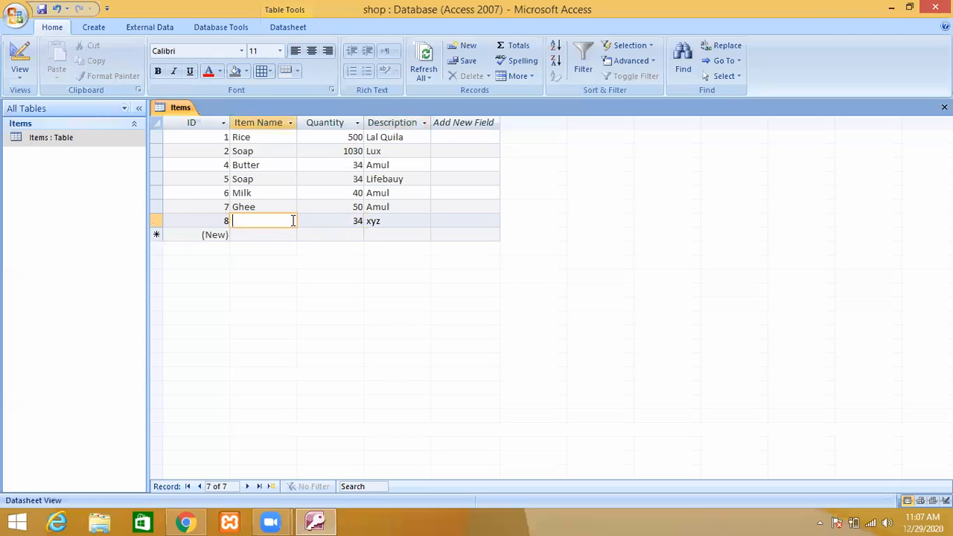
click(331, 216)
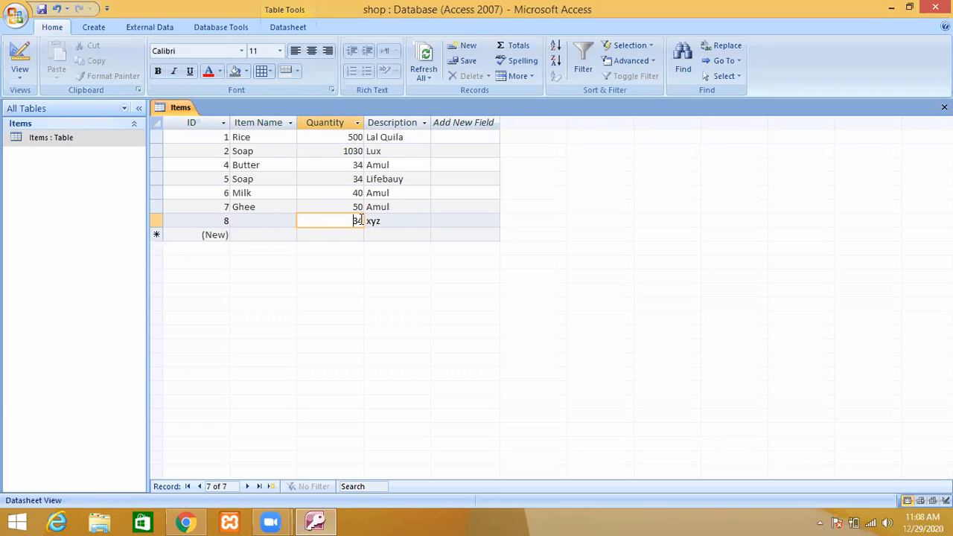
click(280, 223)
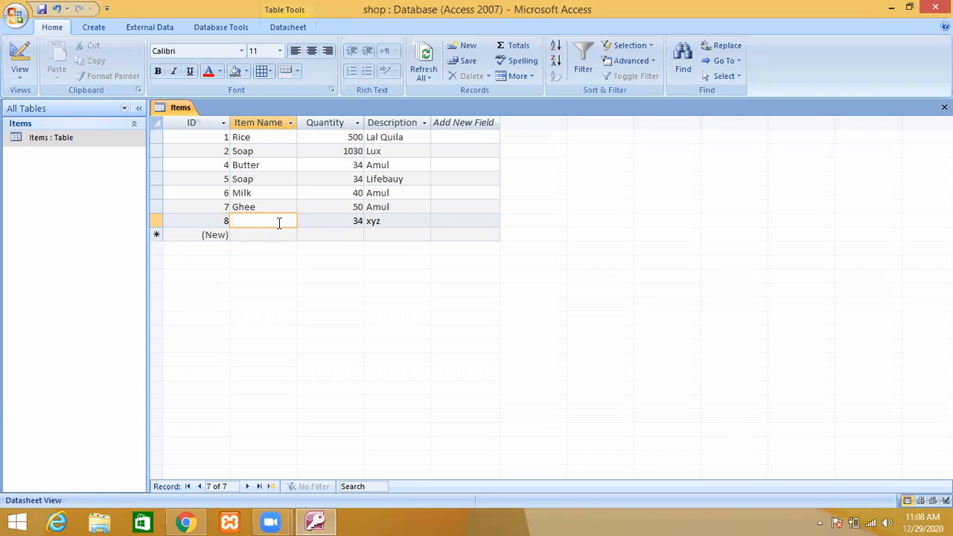
click(156, 219)
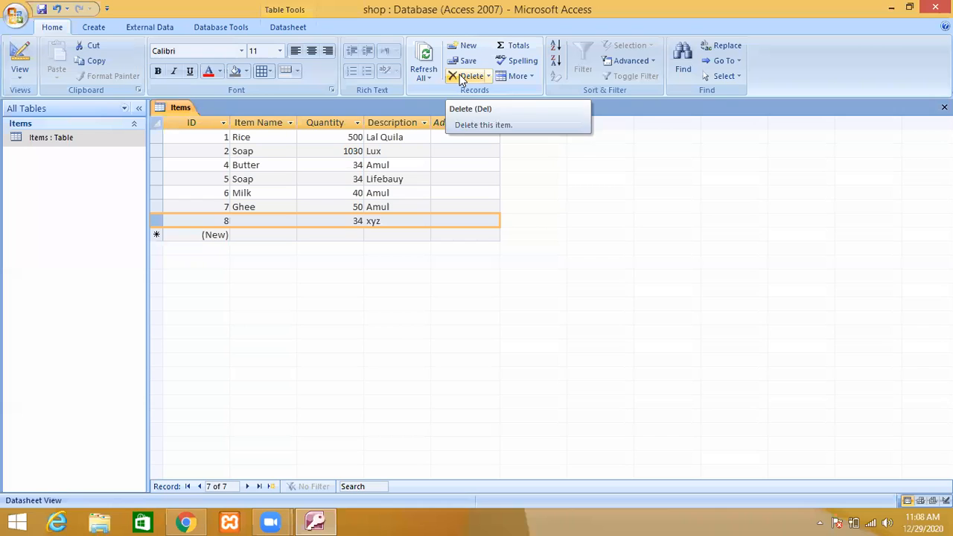
click(462, 77)
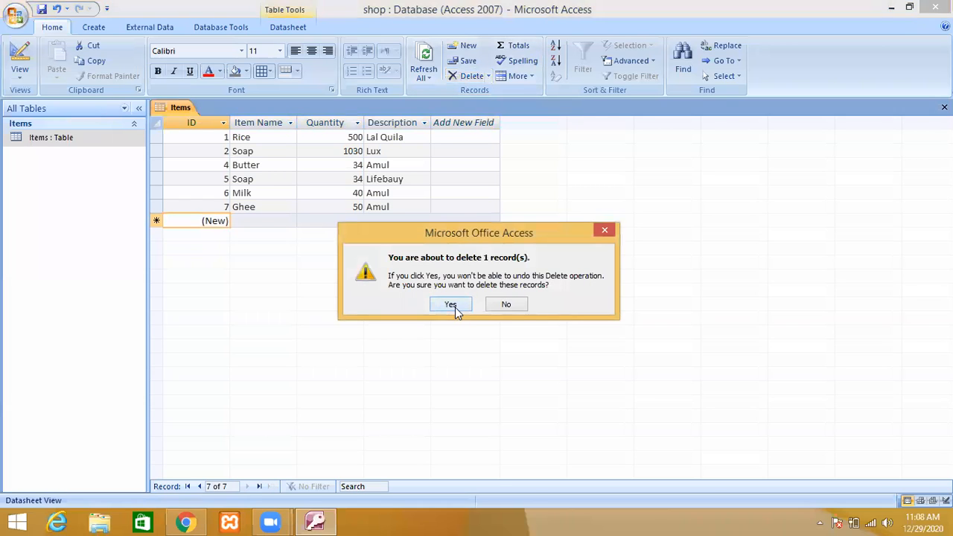
click(450, 306)
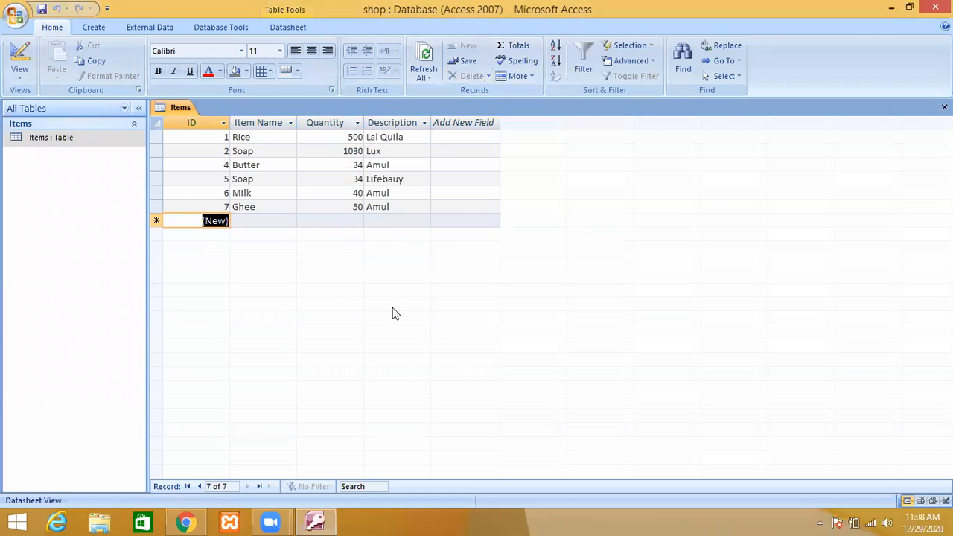
Step: Switch the Items table to Design View and set the Item Name field's Required property to Yes
click(20, 73)
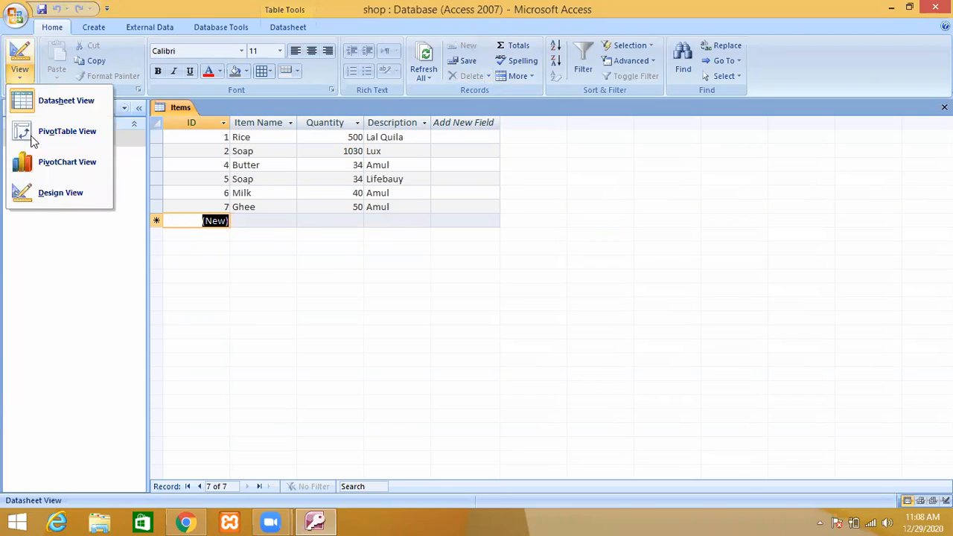
click(50, 195)
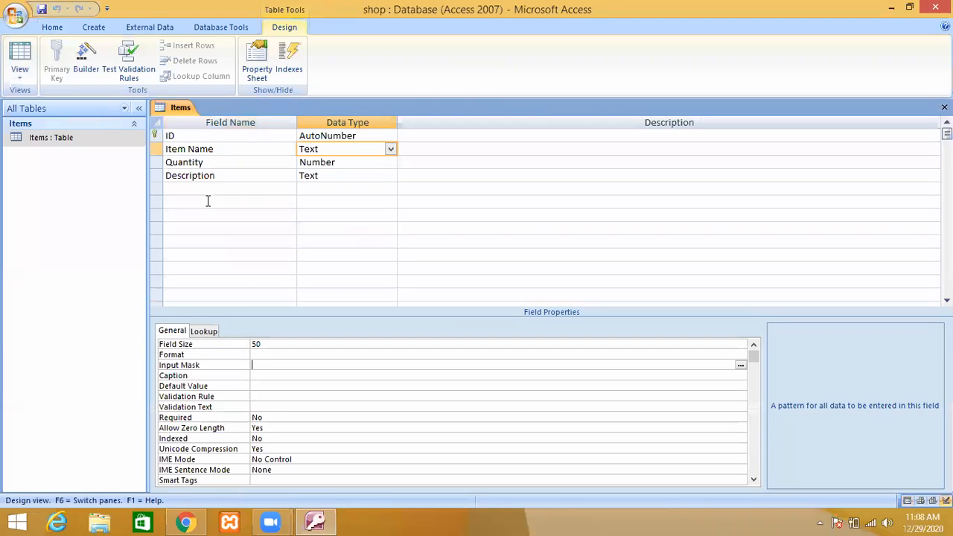
click(223, 150)
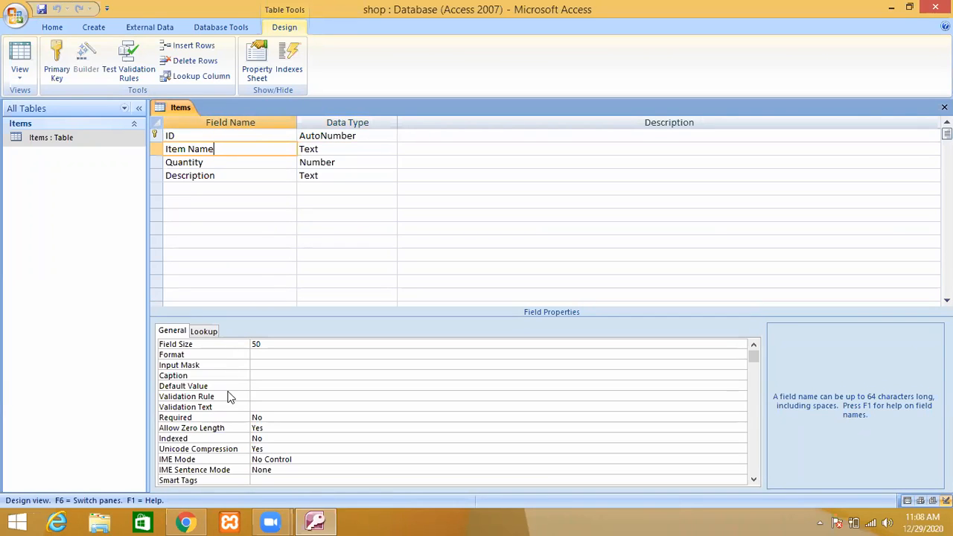
click(196, 419)
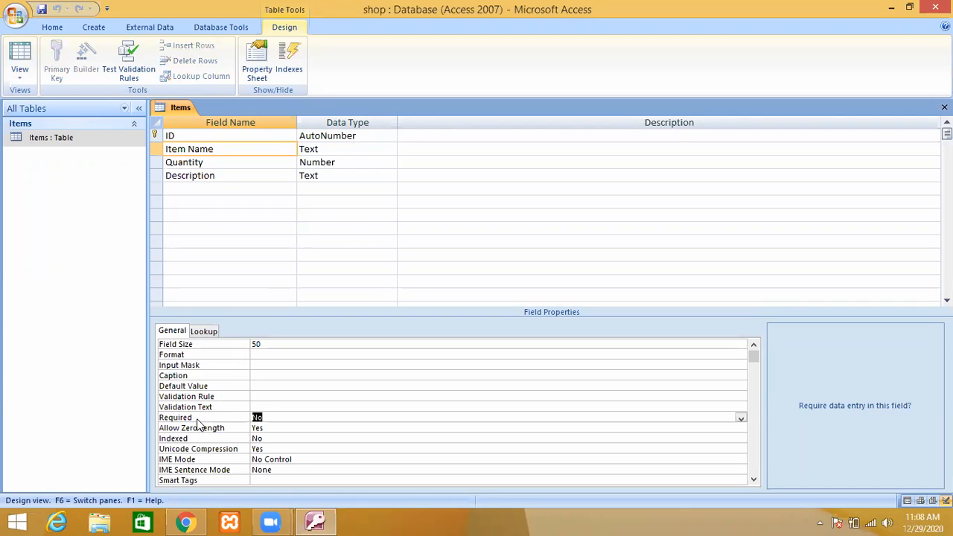
click(266, 419)
click(741, 419)
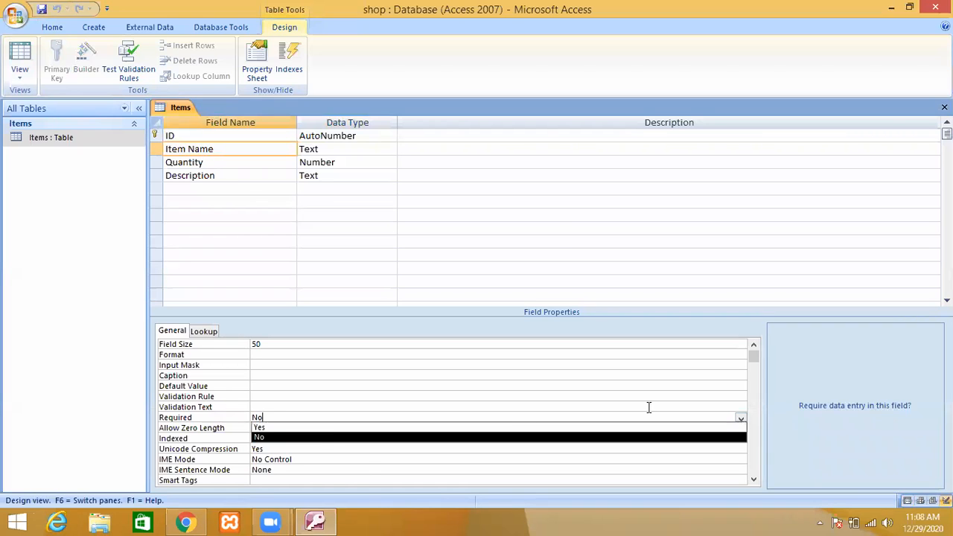
click(330, 428)
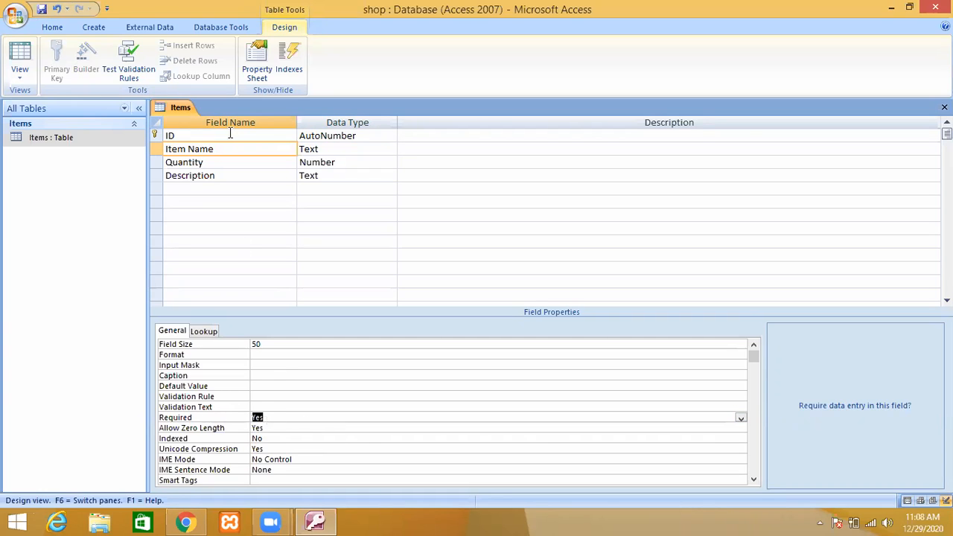
Step: Save the Items table design, test the existing data against the new rules, and open the table's datasheet
click(41, 9)
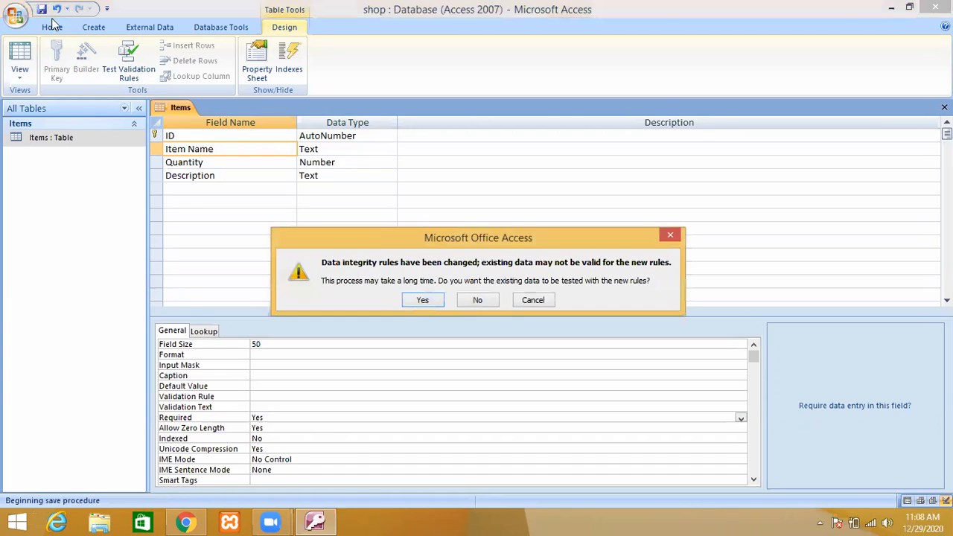
click(422, 300)
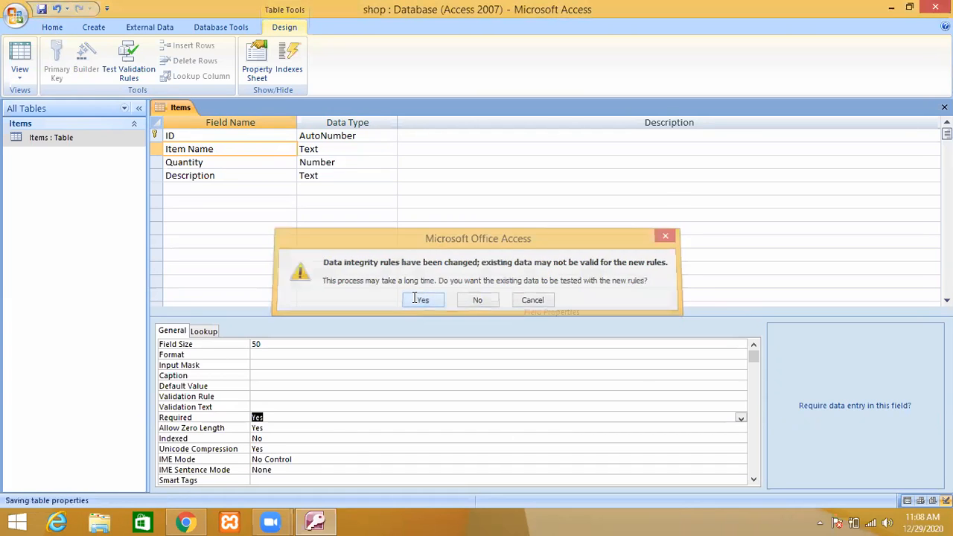
double_click(68, 138)
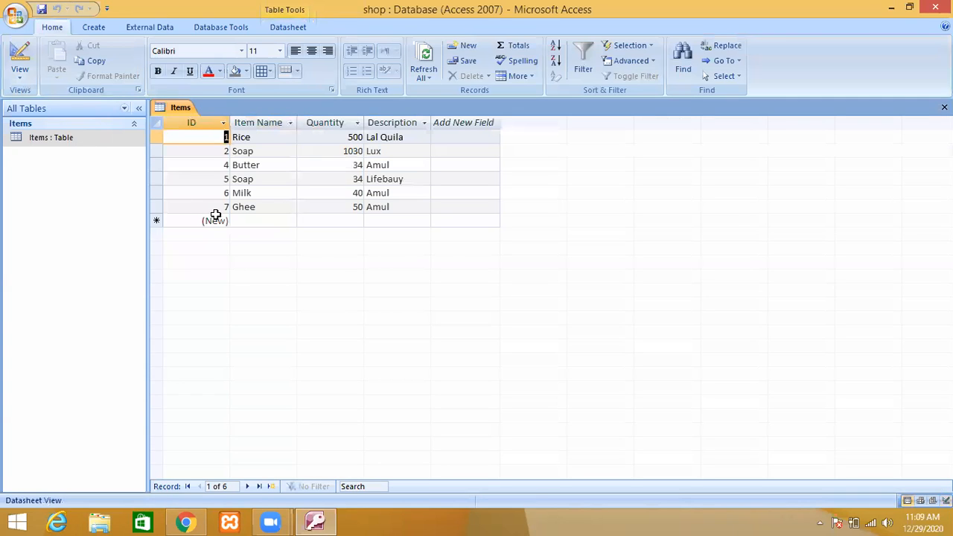
Step: Try to commit a new record with quantity 34 and description xyz, leaving its Item Name blank
click(243, 221)
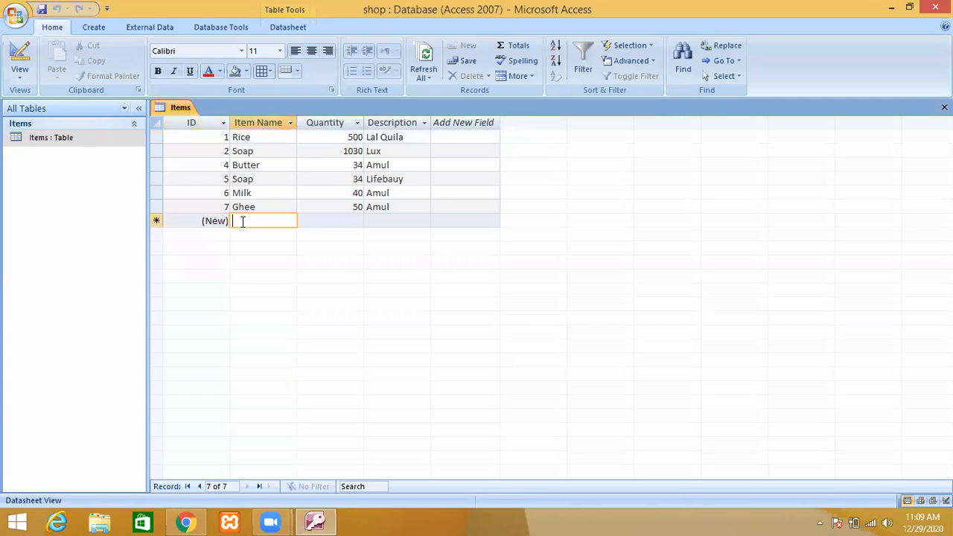
click(328, 220)
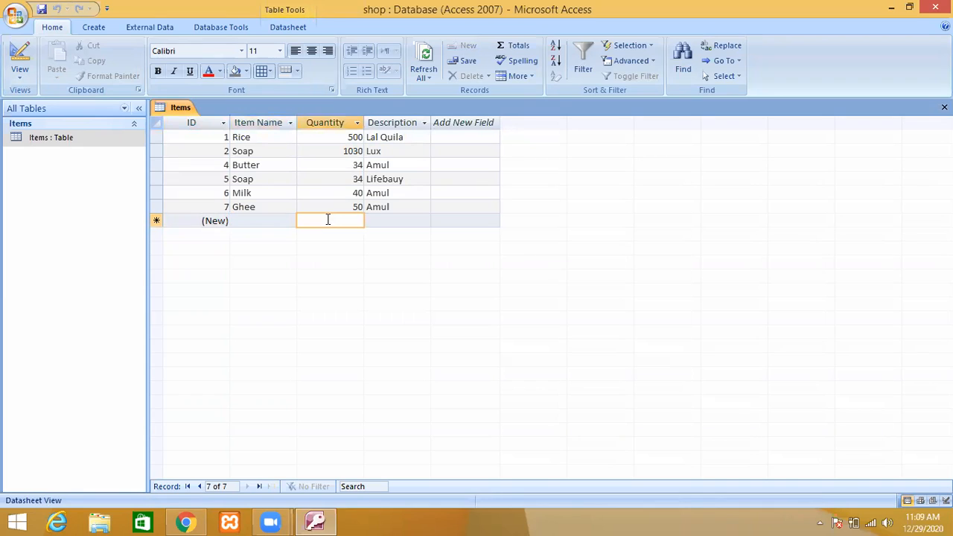
text(34)
click(377, 221)
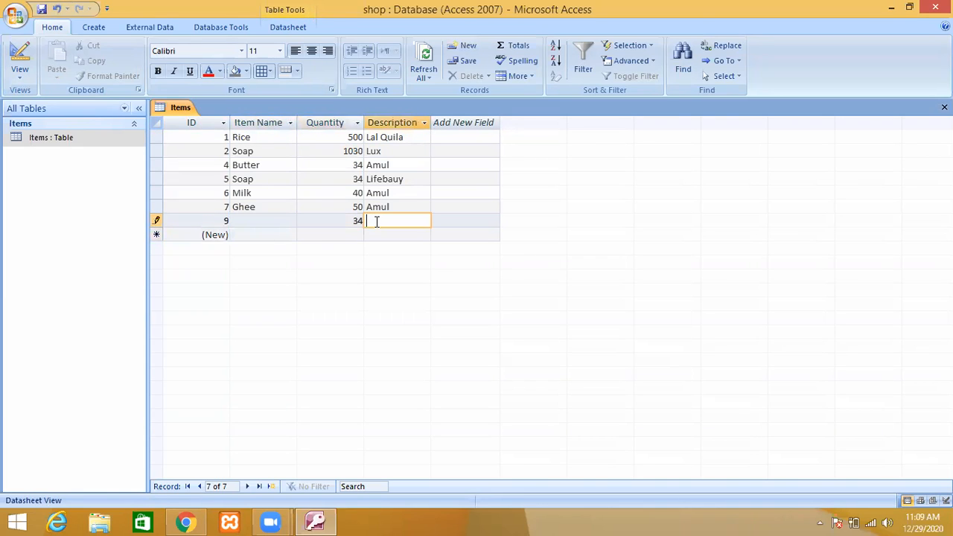
text(xyz)
click(311, 235)
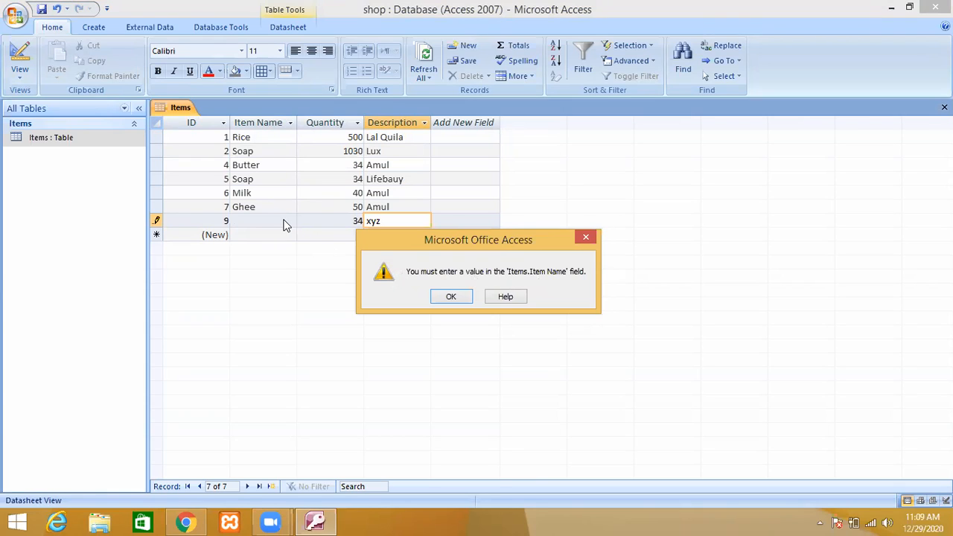
click(452, 297)
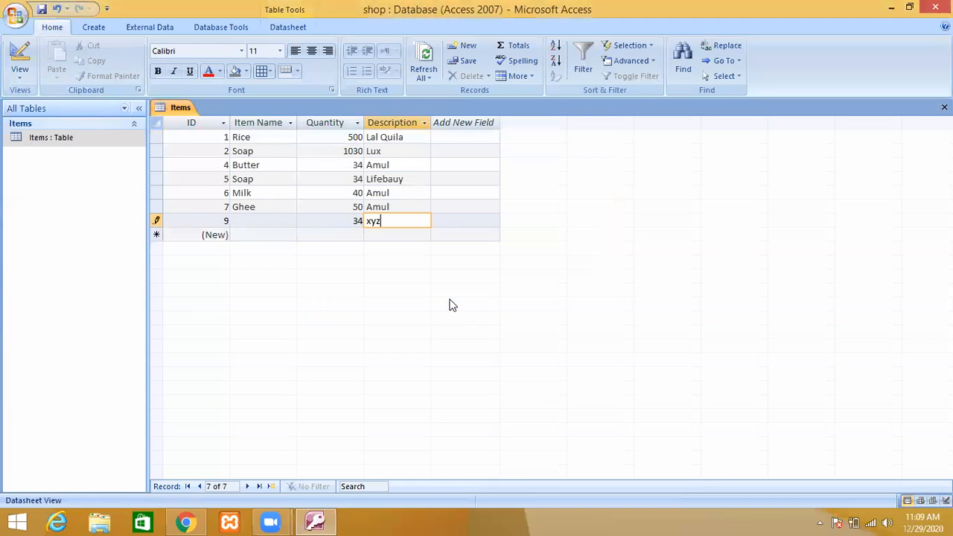
Step: Enter Sugar as the xyz record's Item Name and commit the record
click(247, 222)
text(5)
key(BackSpace)
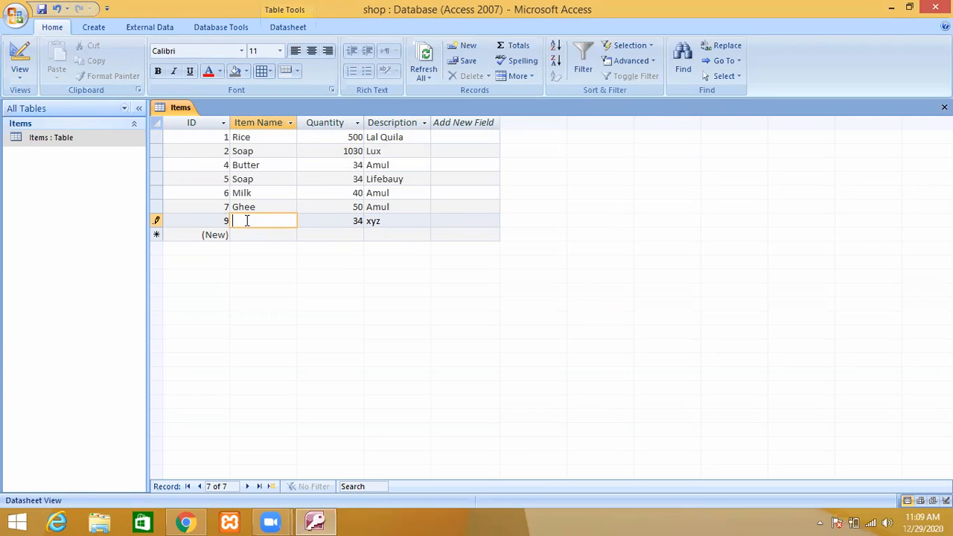
text(A)
key(BackSpace)
text(Sugar)
click(310, 234)
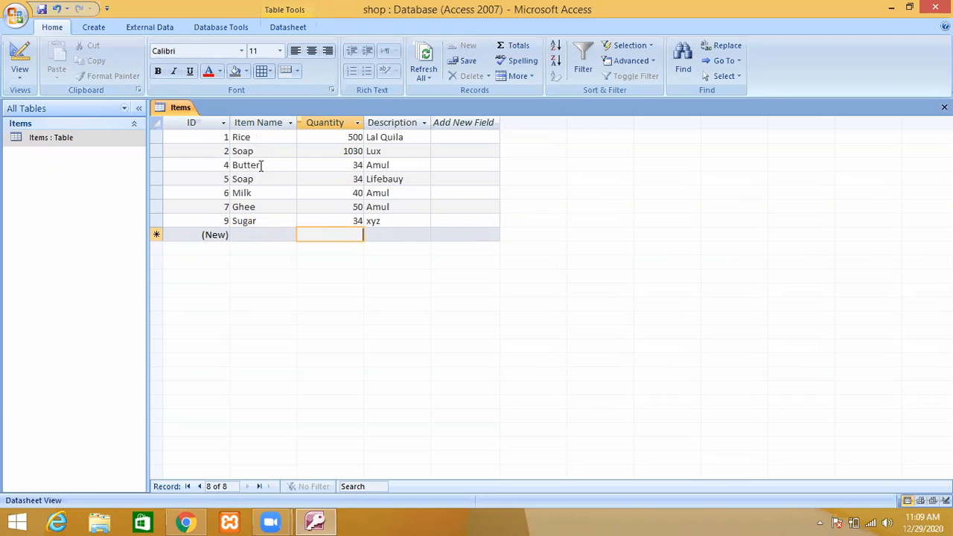
Step: Examine the Item Name field's Default Value and Validation Rule properties in Design View
click(22, 72)
click(47, 193)
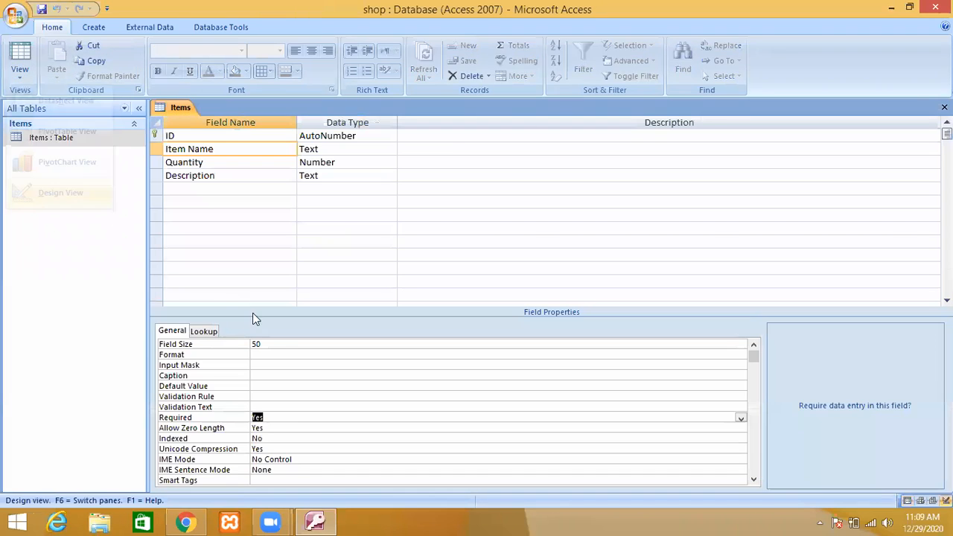
click(257, 387)
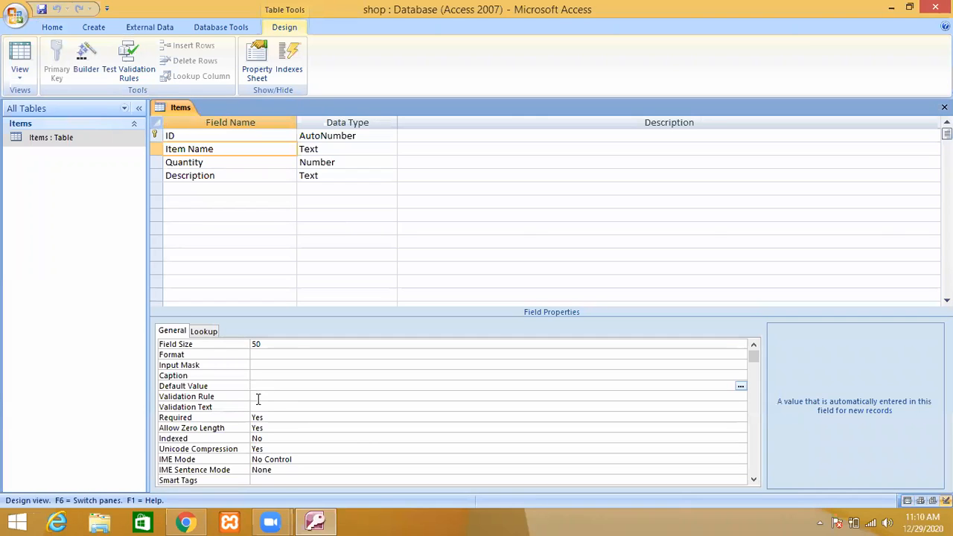
click(258, 399)
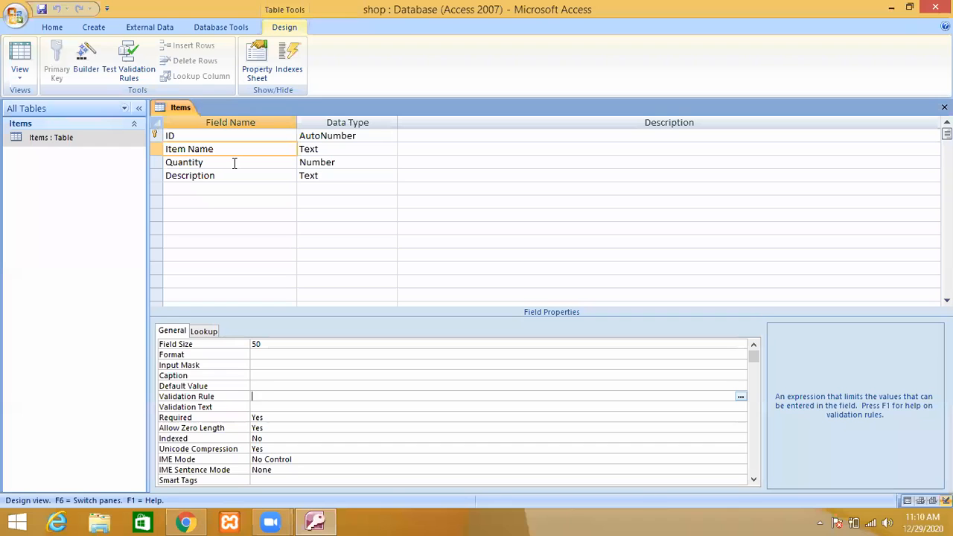
Step: Return to Datasheet View, change the Sugar record's quantity to -34, and commit it
click(21, 74)
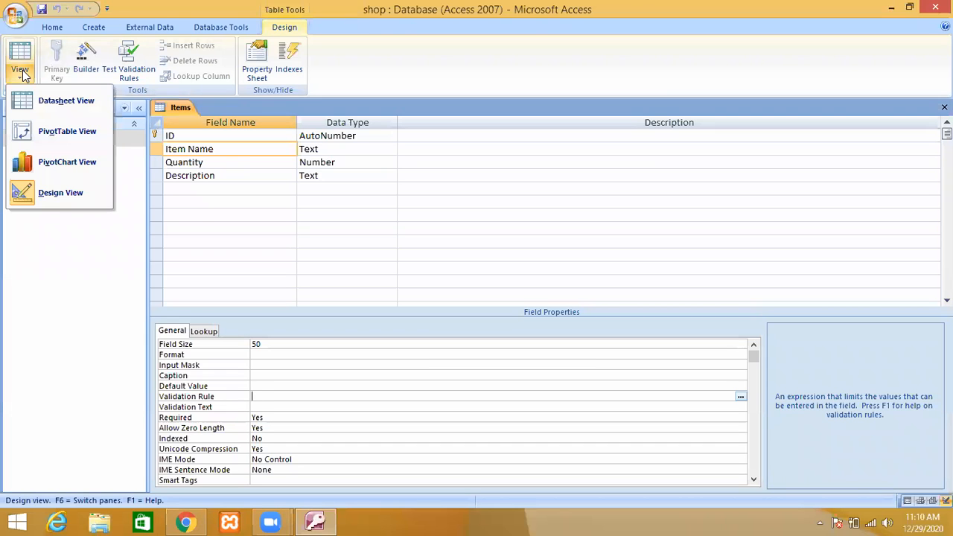
click(31, 100)
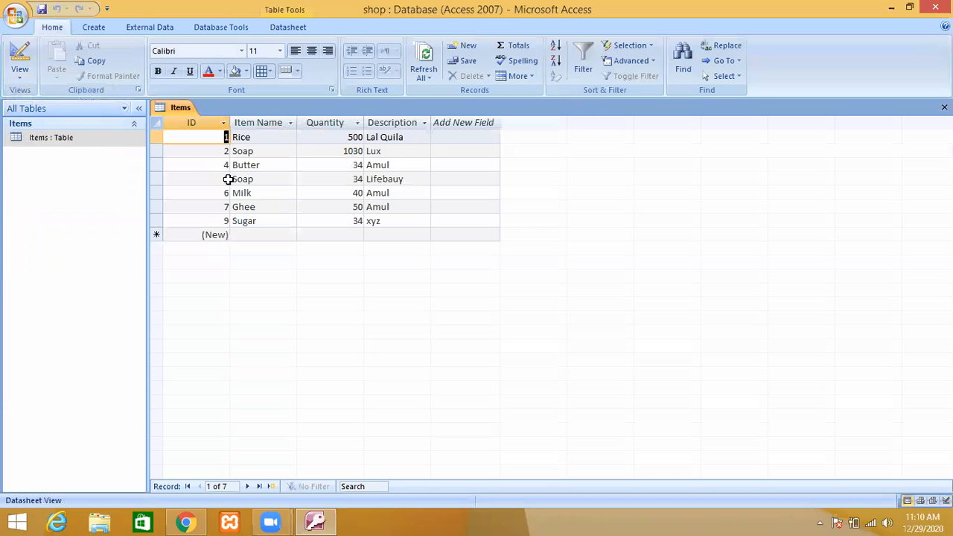
click(356, 222)
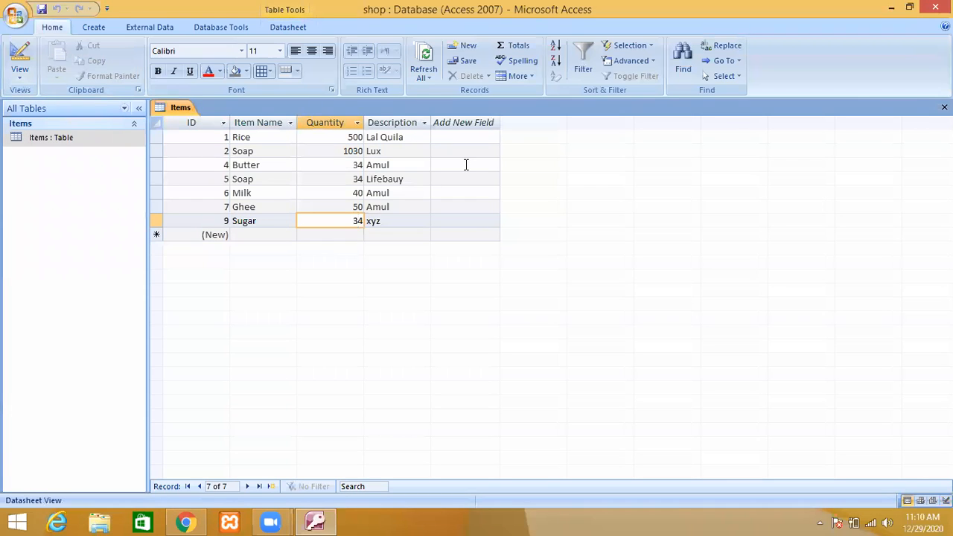
text(-)
click(360, 235)
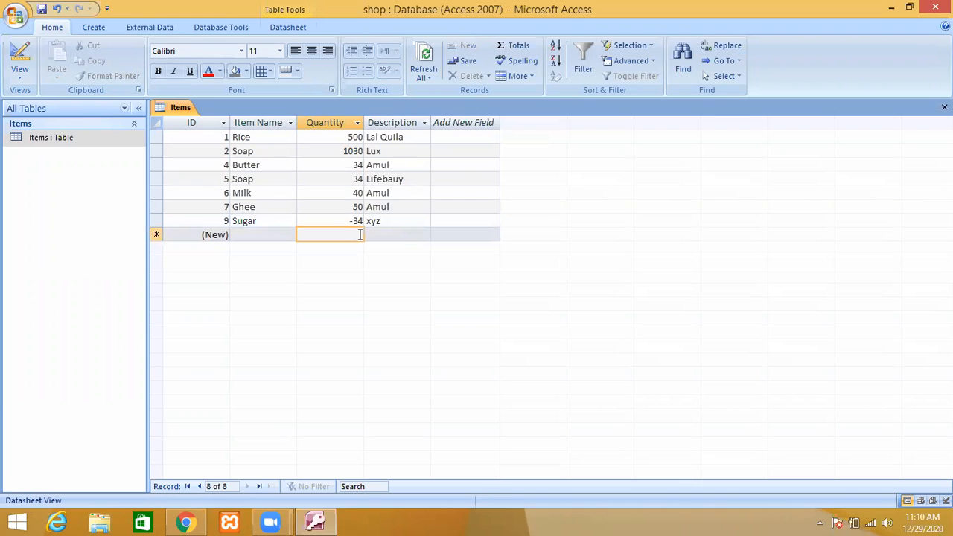
Step: Check the Quantity field's data type and properties in Design View, and return to Datasheet View
click(19, 77)
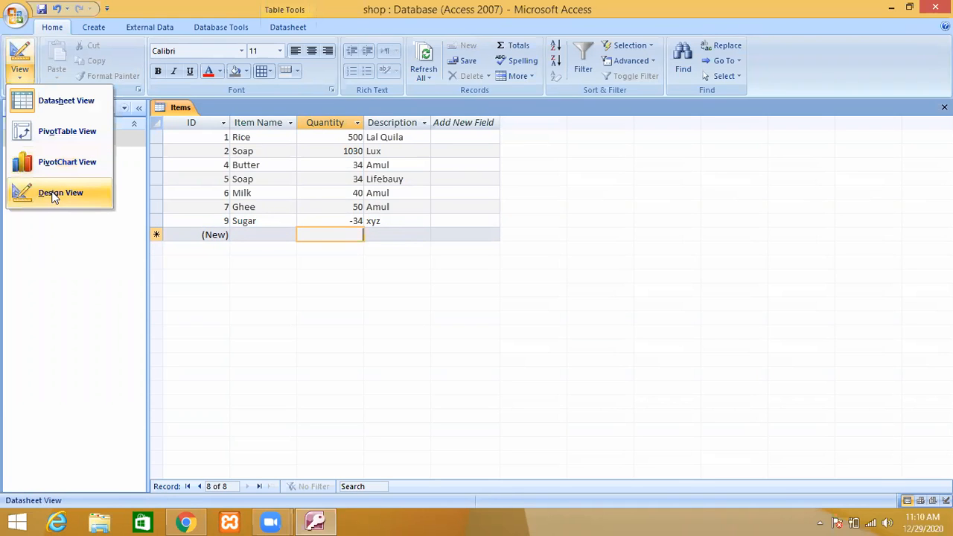
click(54, 194)
click(278, 162)
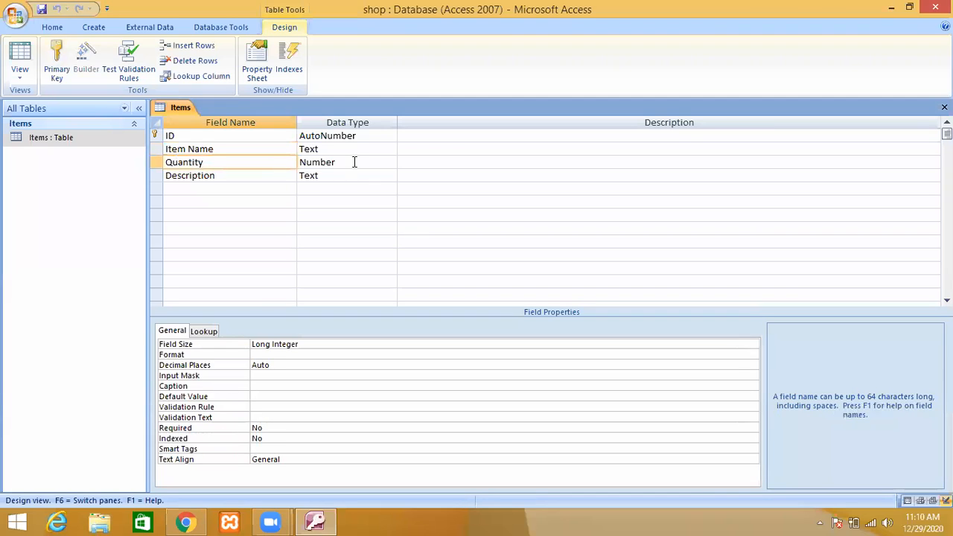
click(355, 163)
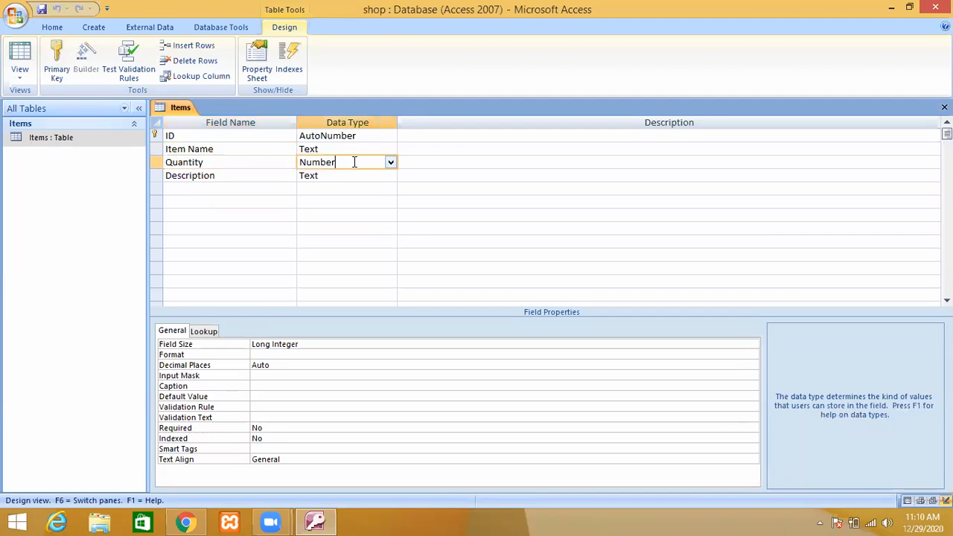
click(24, 77)
click(32, 102)
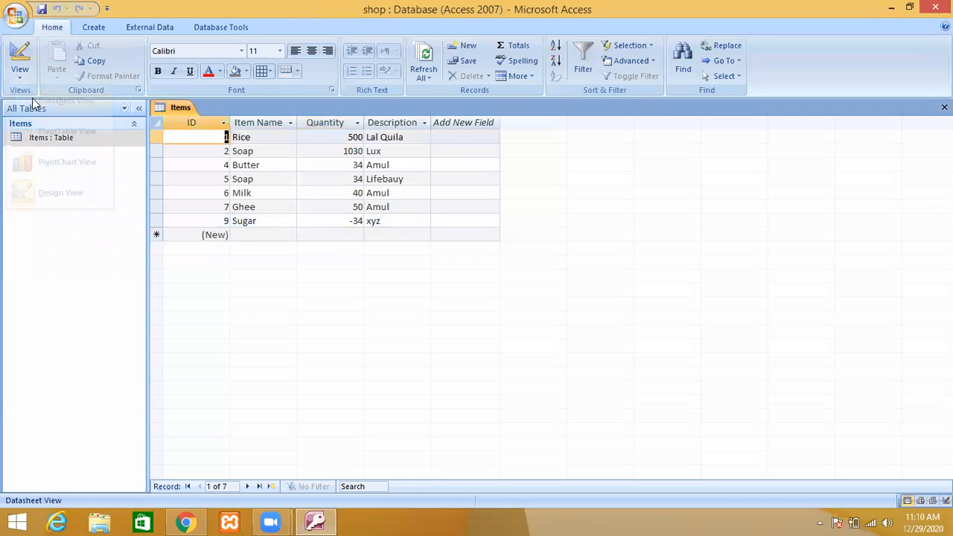
Step: Set the Sugar record's quantity to 34
click(338, 227)
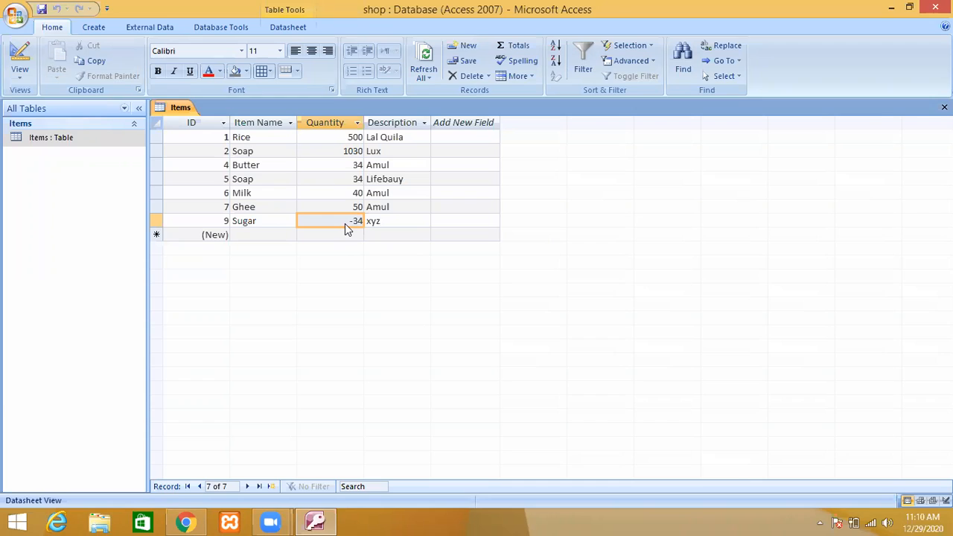
key(BackSpace)
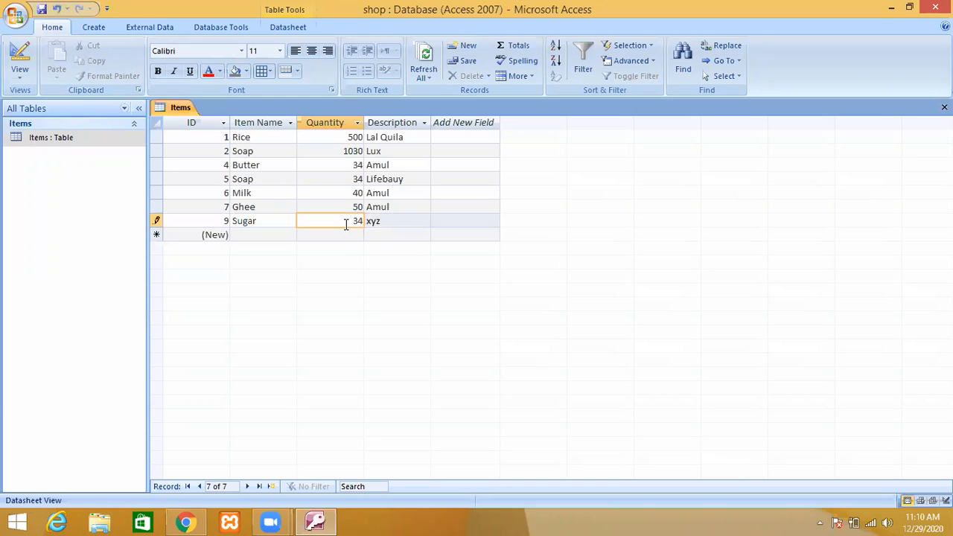
key(Tab)
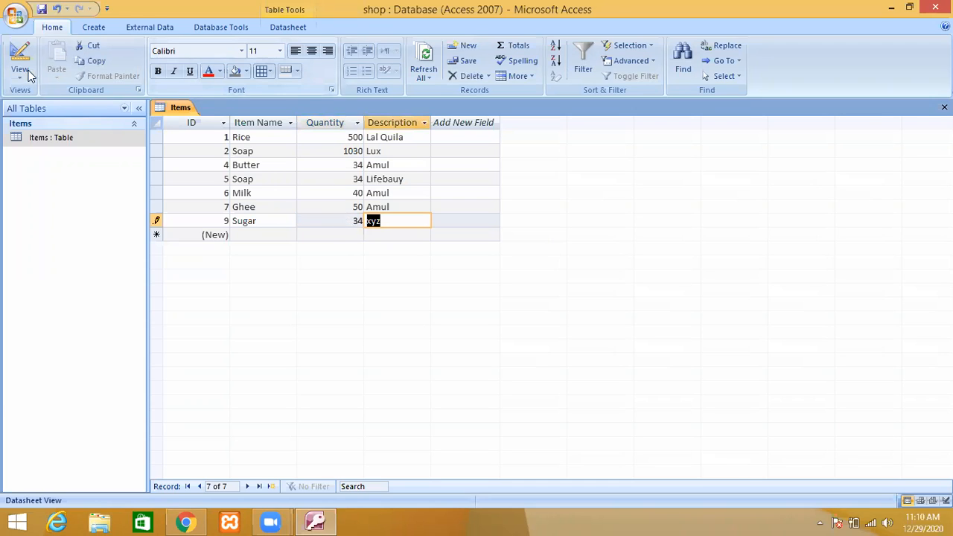
Step: In Design View, give Quantity the validation rule >=0 and the validation text "Enter value greater than or equal to zero."
click(25, 75)
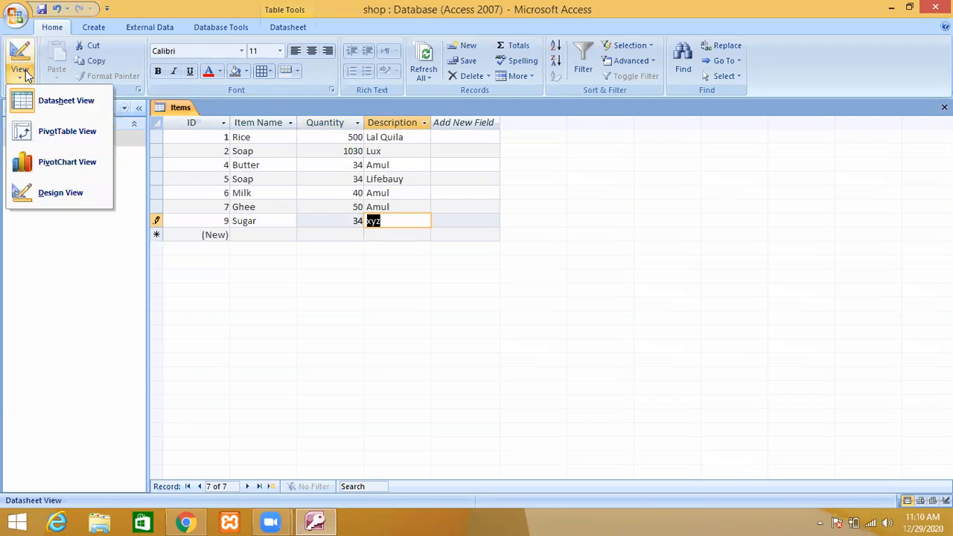
click(56, 195)
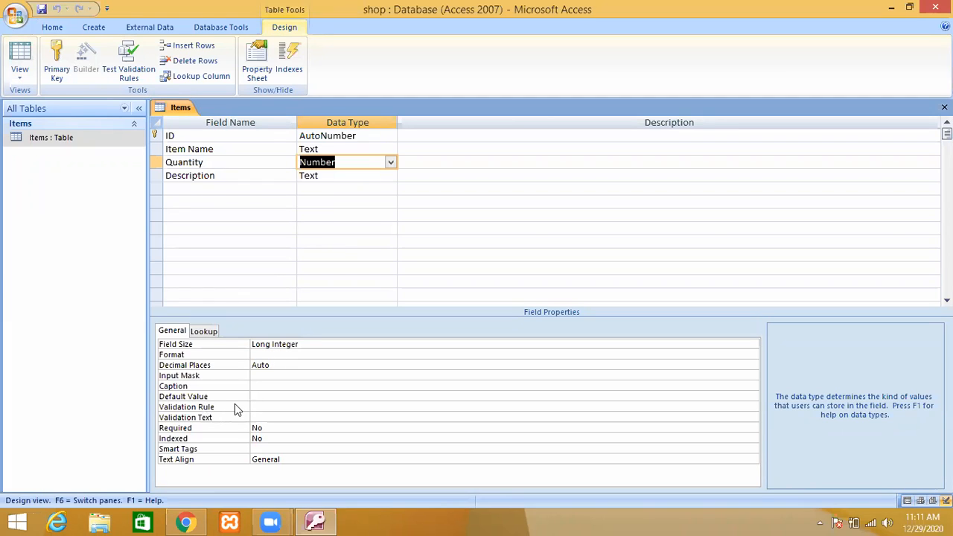
click(262, 408)
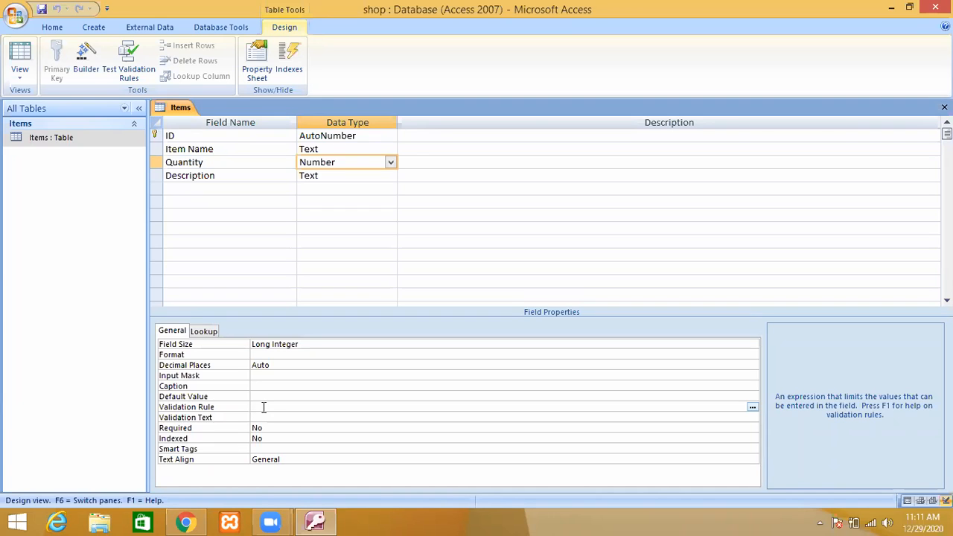
text(>=0)
click(287, 418)
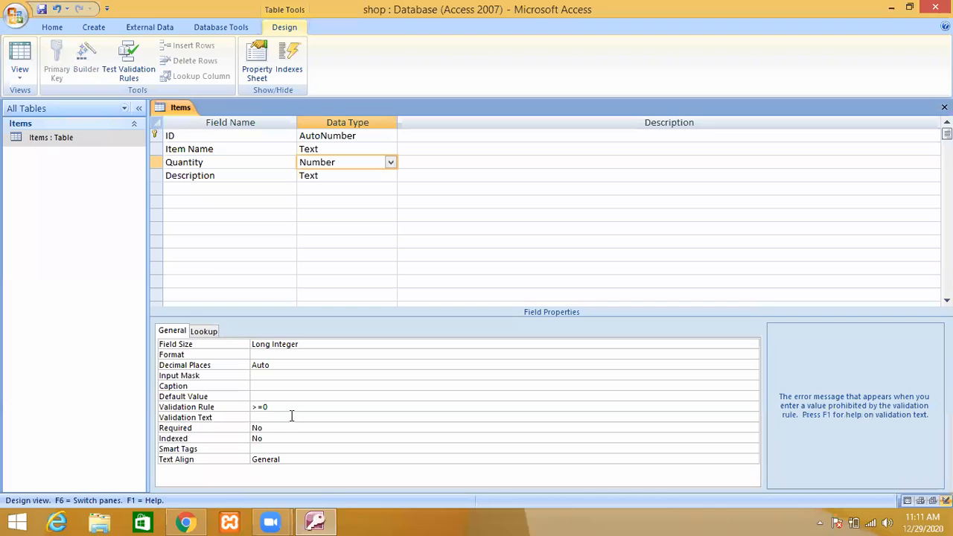
text(Enter value greater than or equal to zero.)
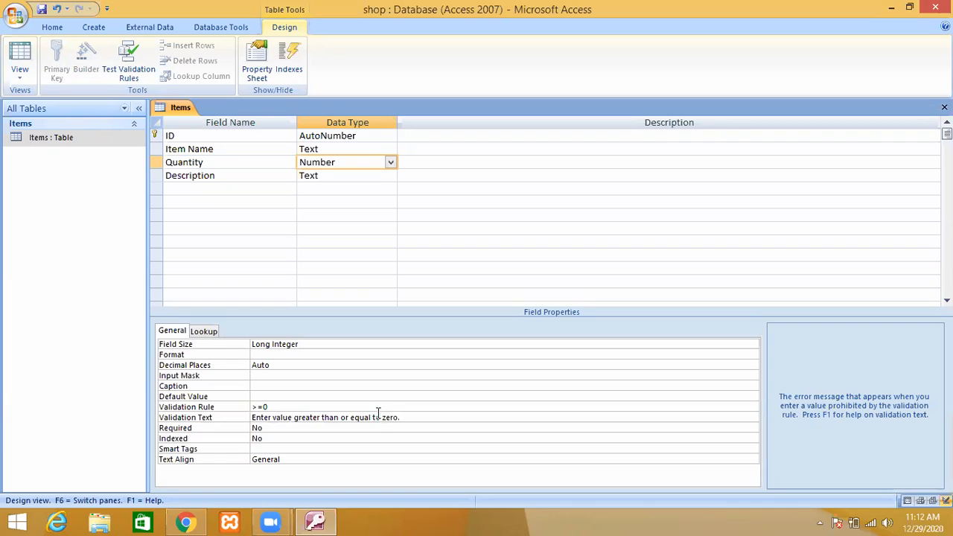
Step: Save the Quantity validation settings, test the existing data against them, and reopen the Items datasheet
click(42, 11)
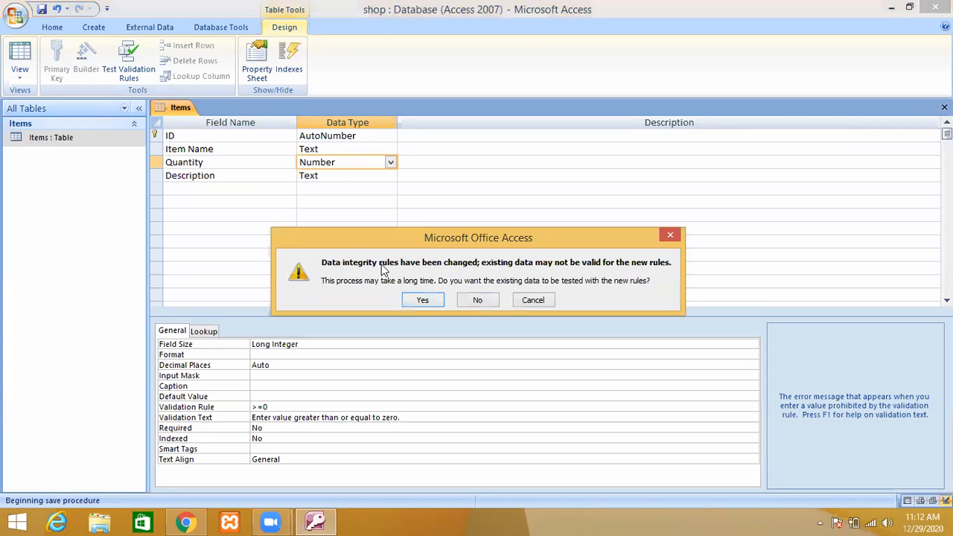
click(417, 301)
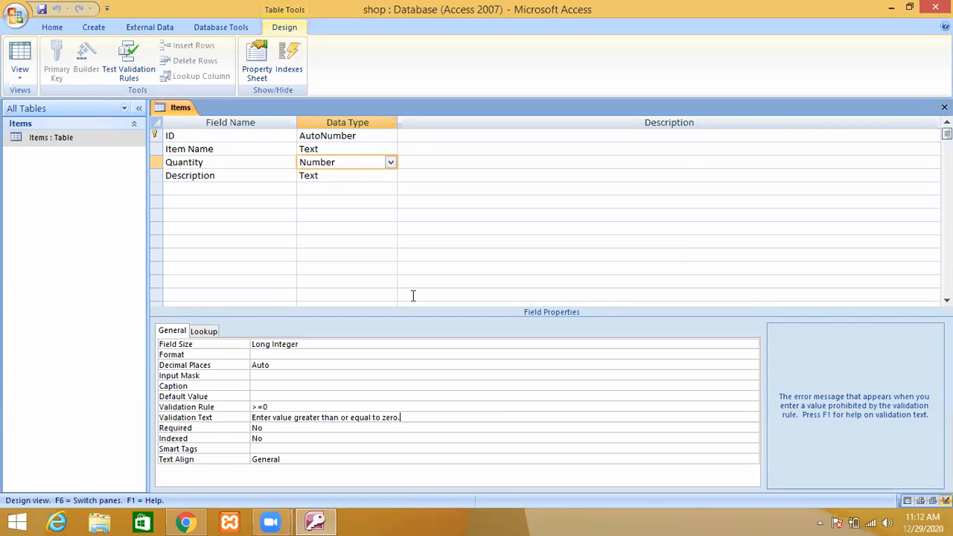
double_click(54, 138)
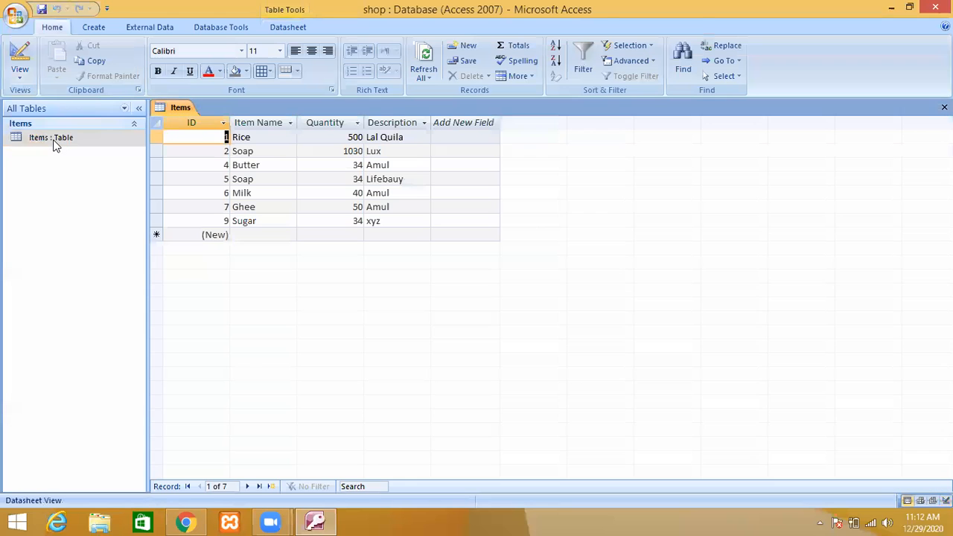
Step: Try to commit a quantity of -34 for the Sugar record to test the validation rule
click(350, 222)
text(-)
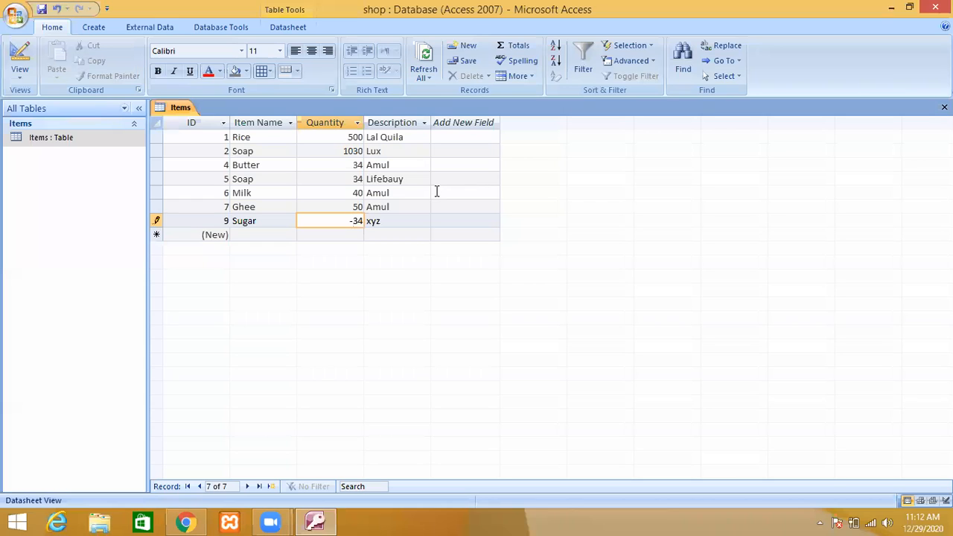
click(375, 235)
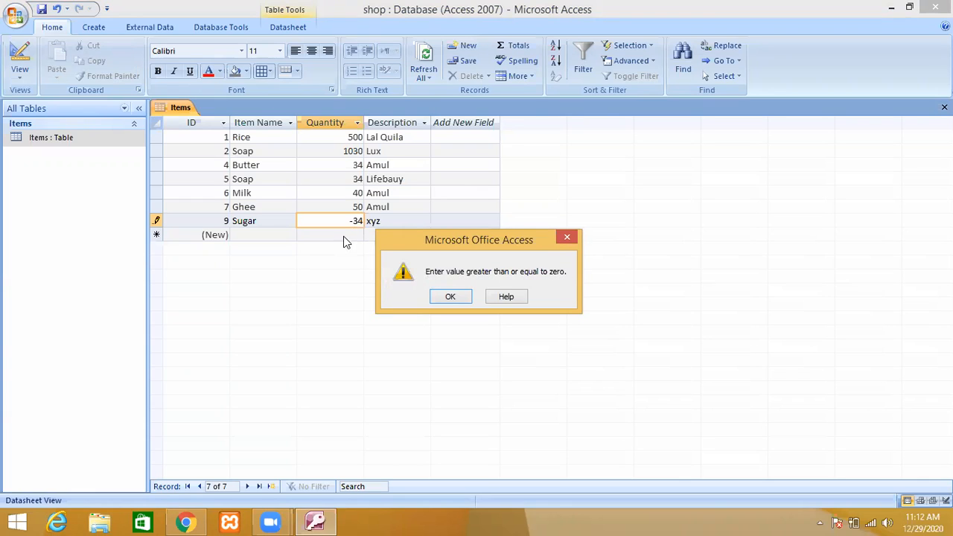
click(441, 297)
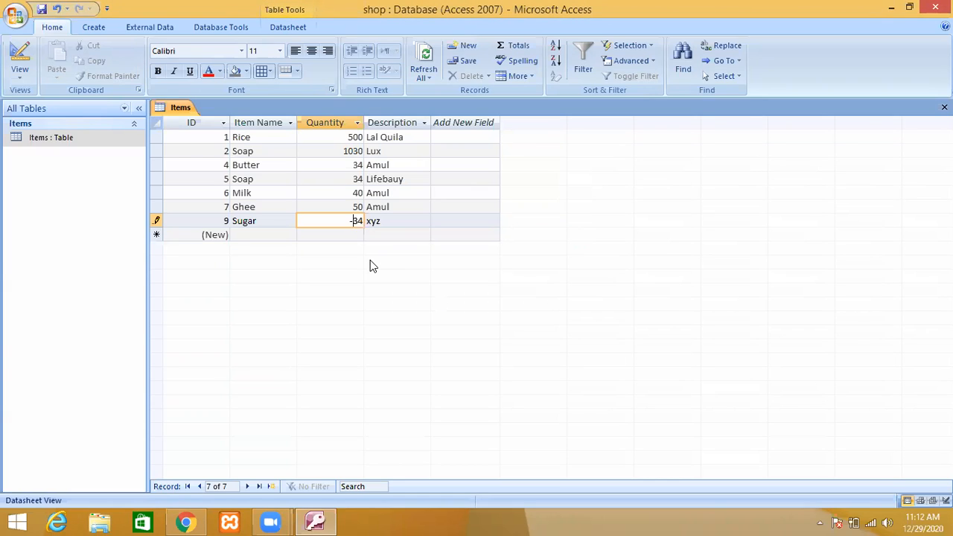
Step: Test the validation rule with a quantity of -14 for the Sugar record, and commit the quantity as 14
key(BackSpace)
click(357, 236)
click(356, 221)
text(-)
click(353, 237)
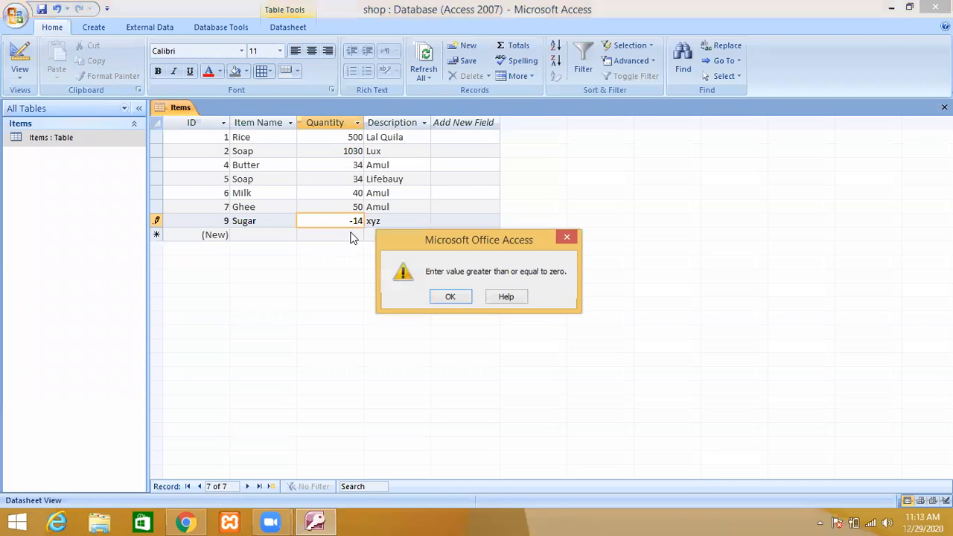
click(455, 297)
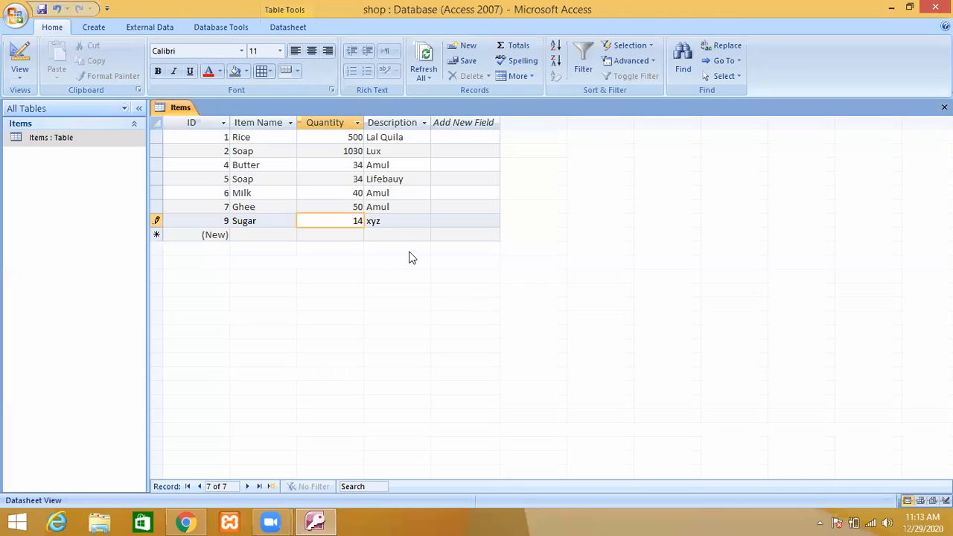
click(341, 209)
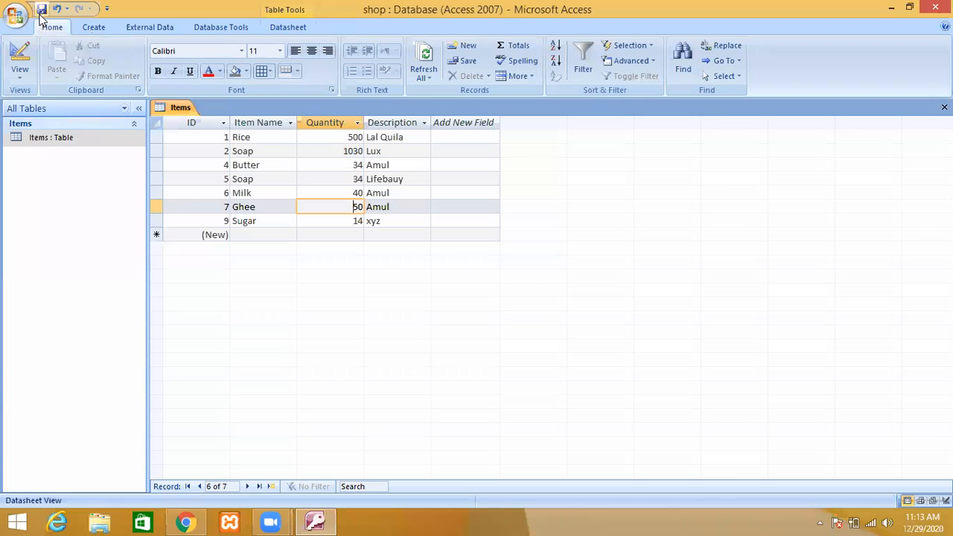
Step: Open the Items table in Design View and review the field properties of Quantity, Item Name and Description
click(22, 77)
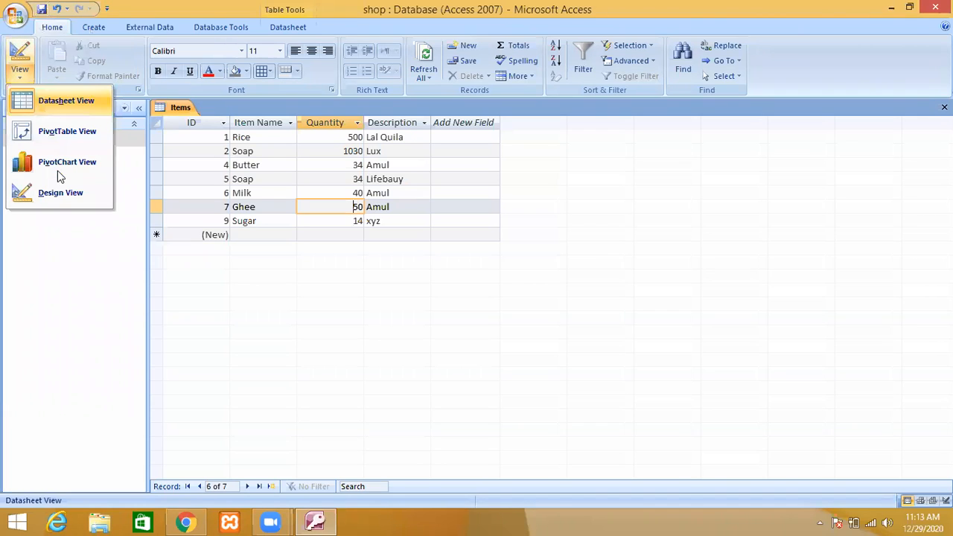
click(61, 193)
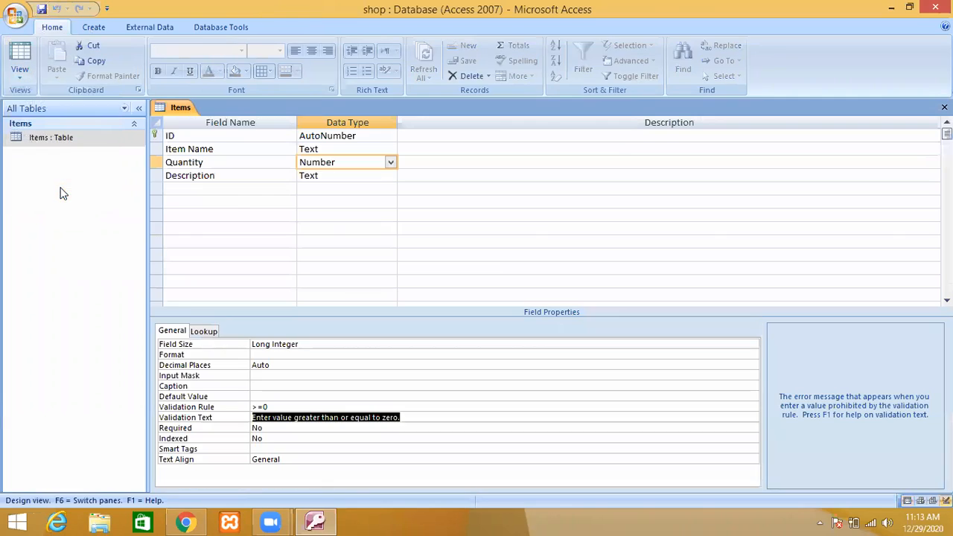
click(258, 201)
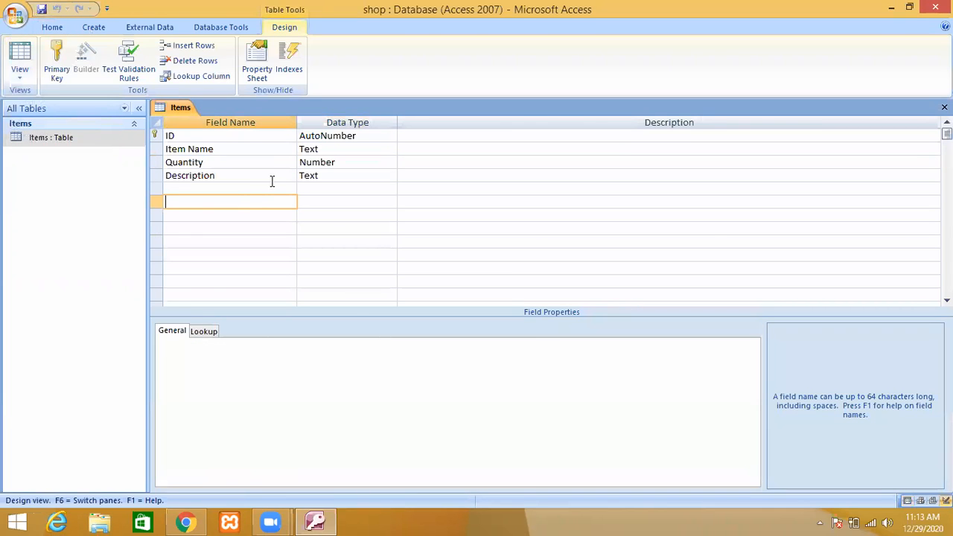
click(272, 181)
click(271, 161)
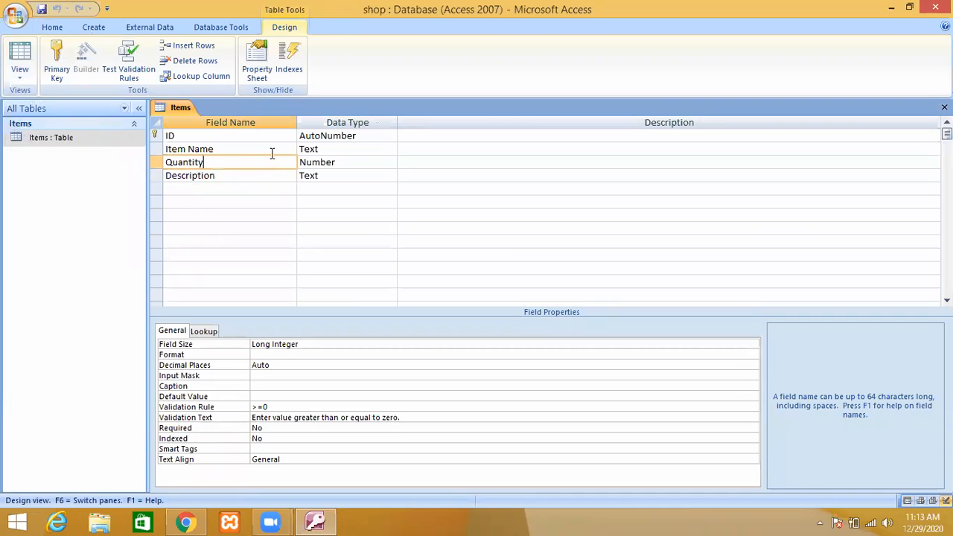
click(272, 150)
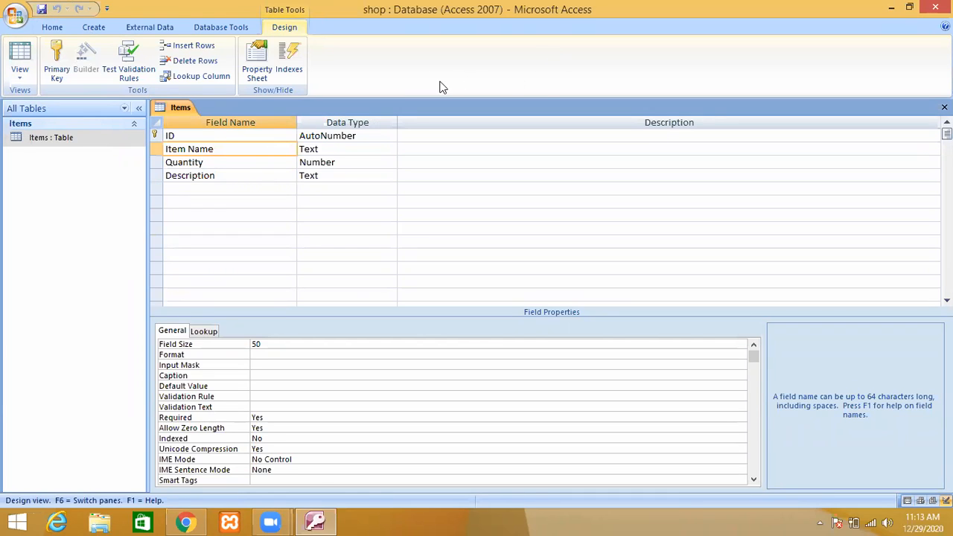
click(226, 174)
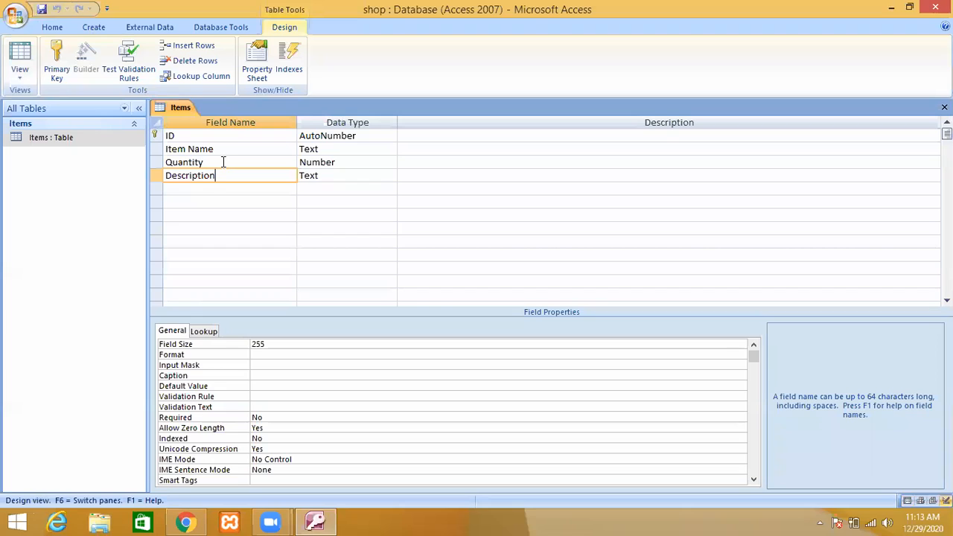
click(220, 153)
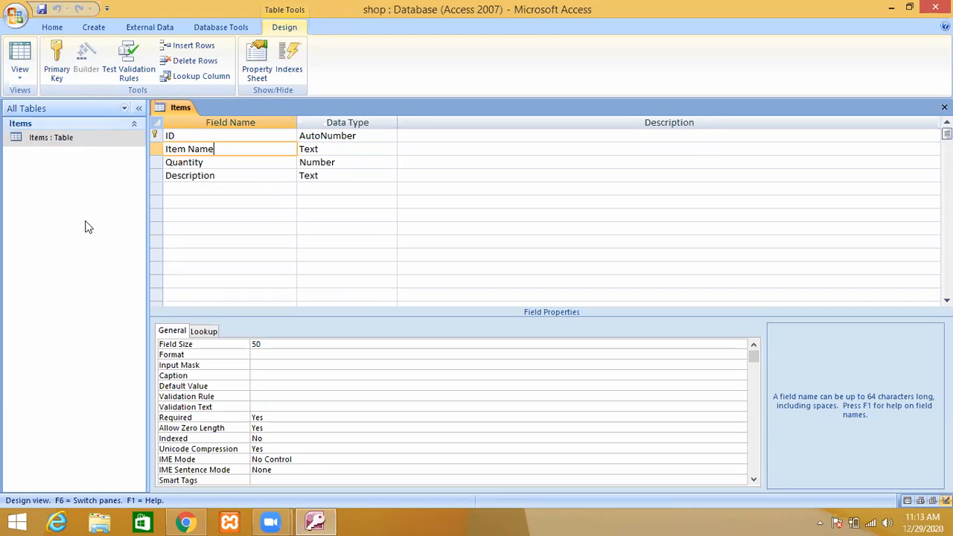
Step: Return to the Items datasheet and sort the records by Item Name from A to Z, and reverse the order to Z to A
double_click(64, 140)
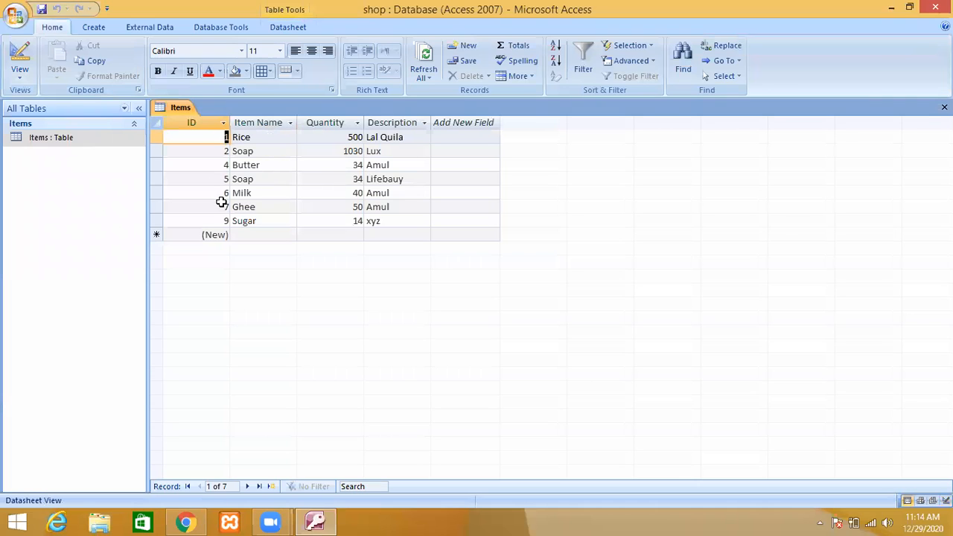
click(294, 152)
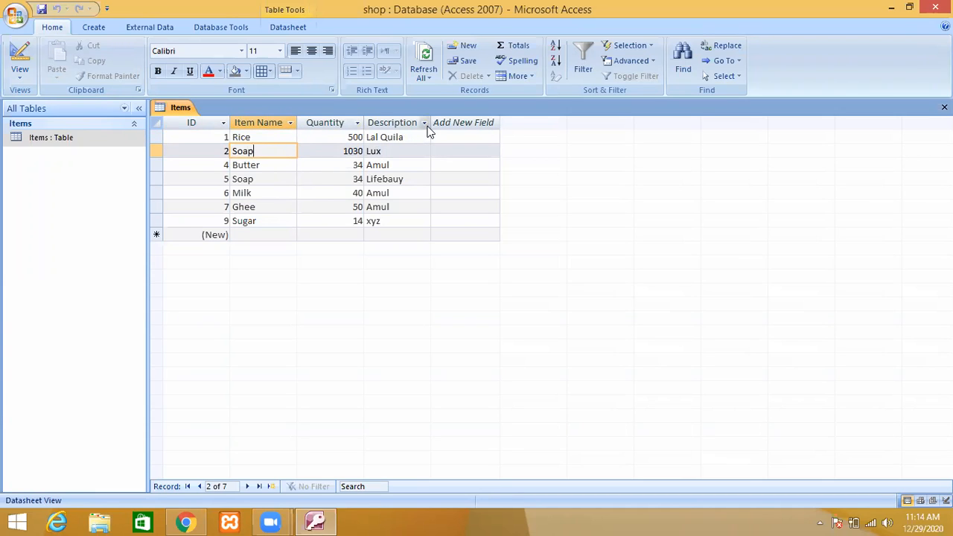
click(290, 123)
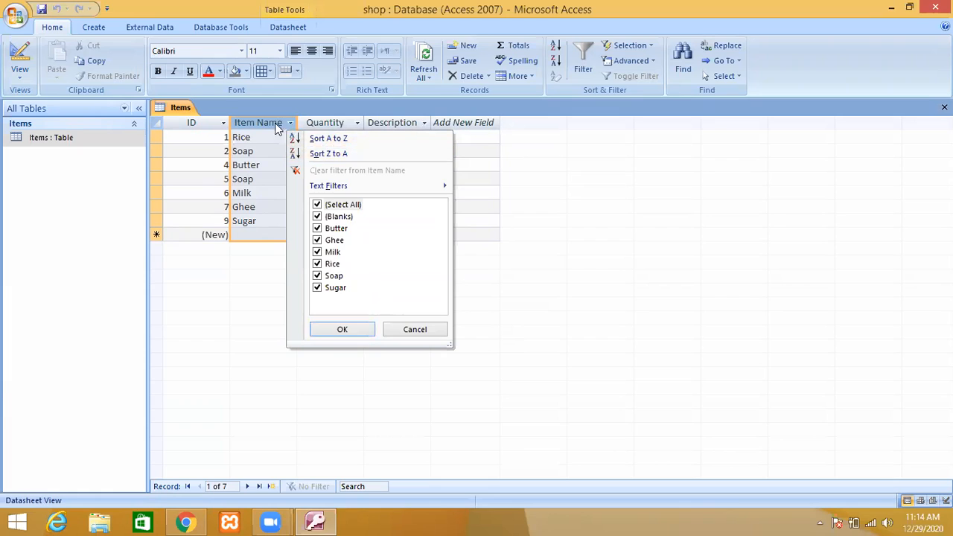
click(355, 143)
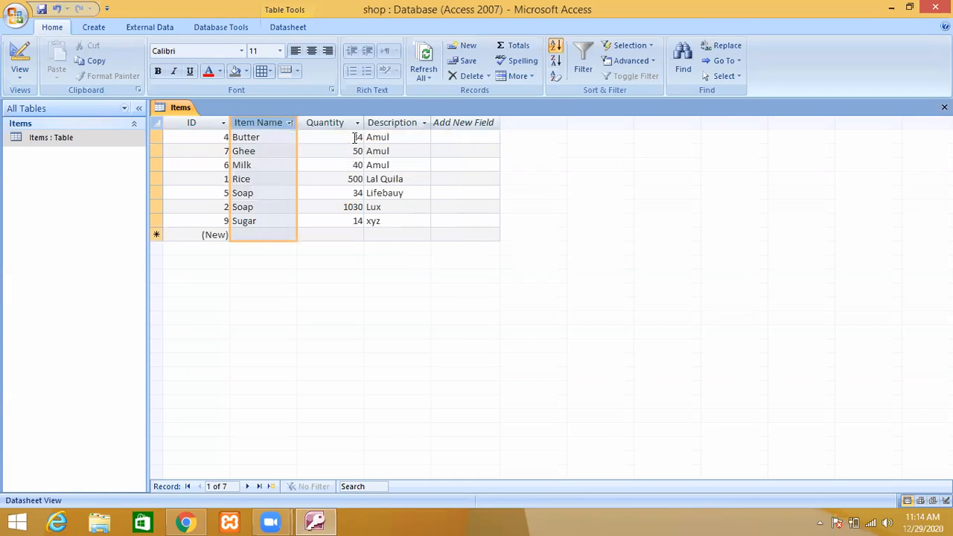
click(288, 124)
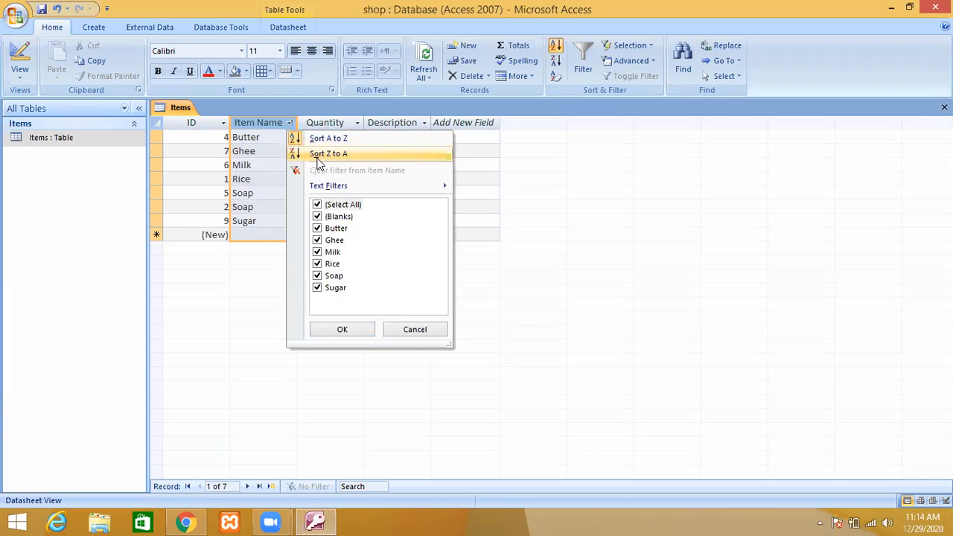
click(319, 154)
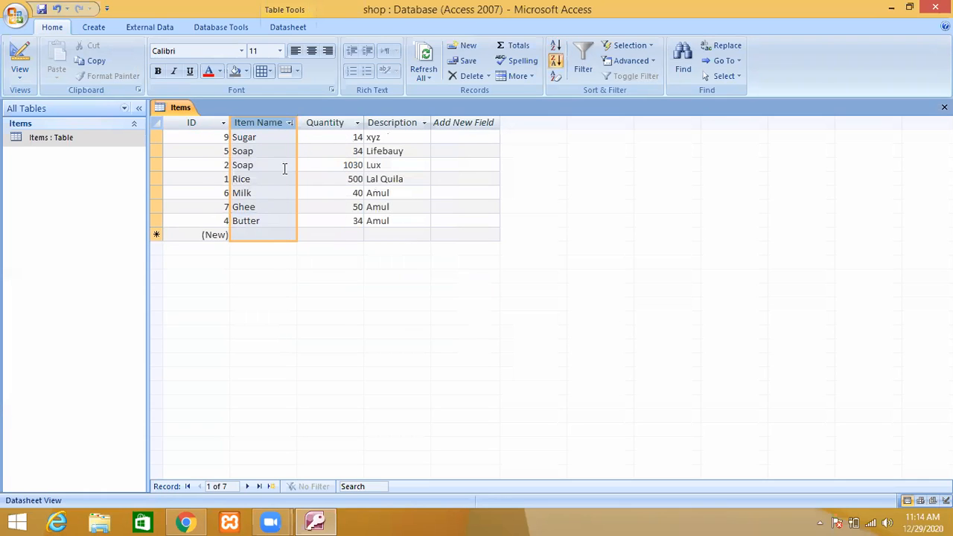
Step: Sort the records by Quantity from smallest to largest, and reverse the order to largest to smallest
click(358, 124)
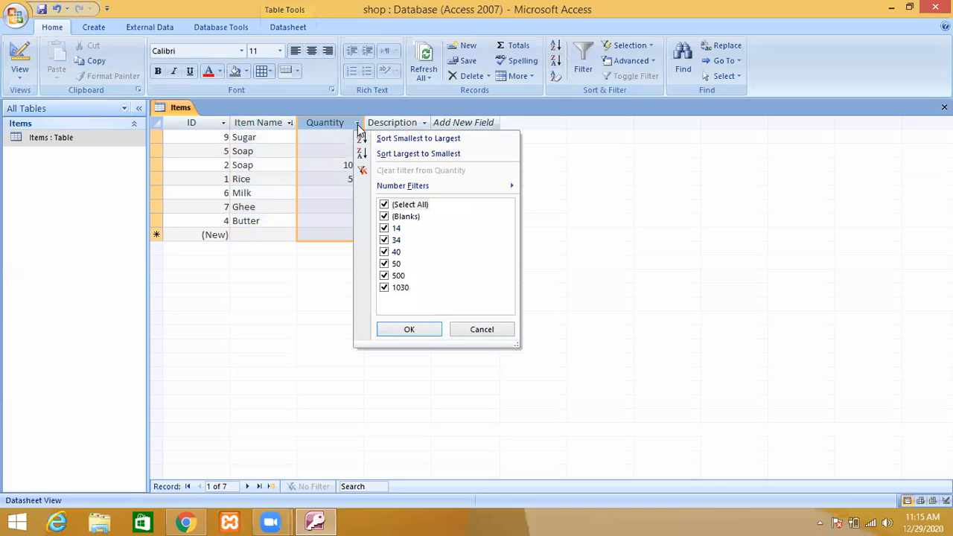
click(414, 140)
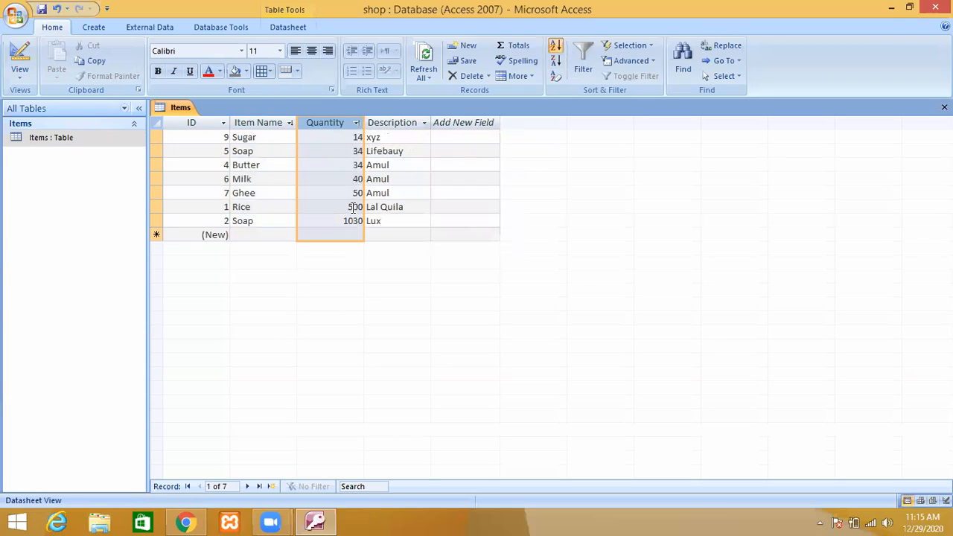
click(356, 123)
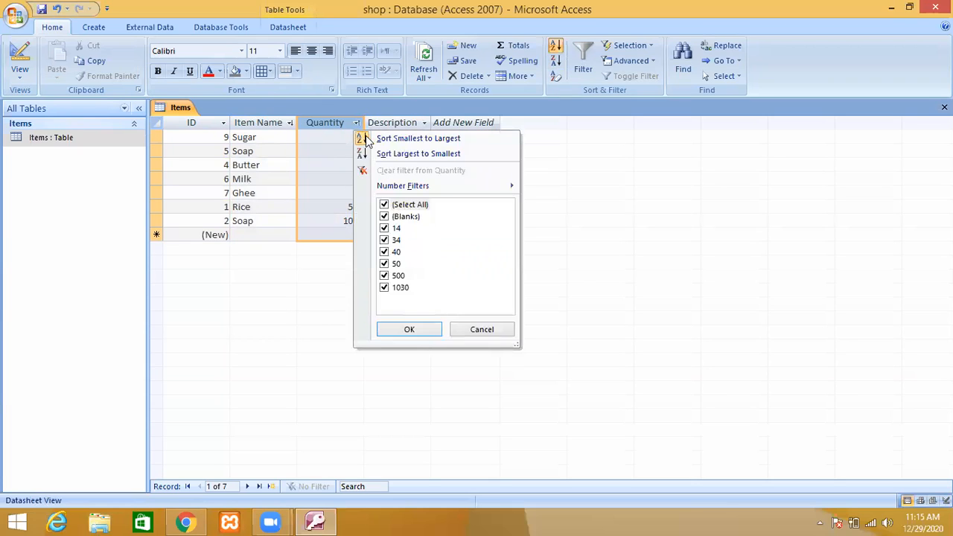
click(417, 154)
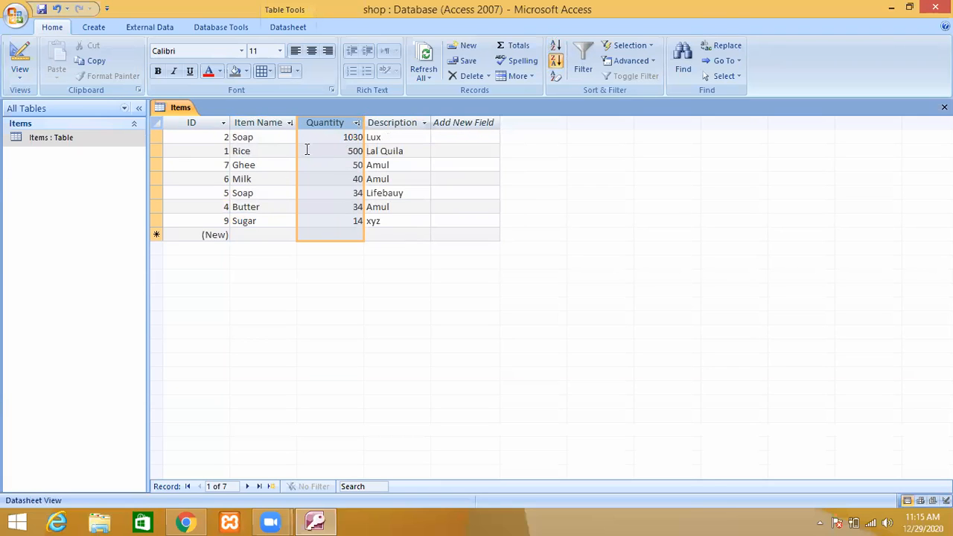
Step: Sort the Items records by ID from smallest to largest
click(224, 123)
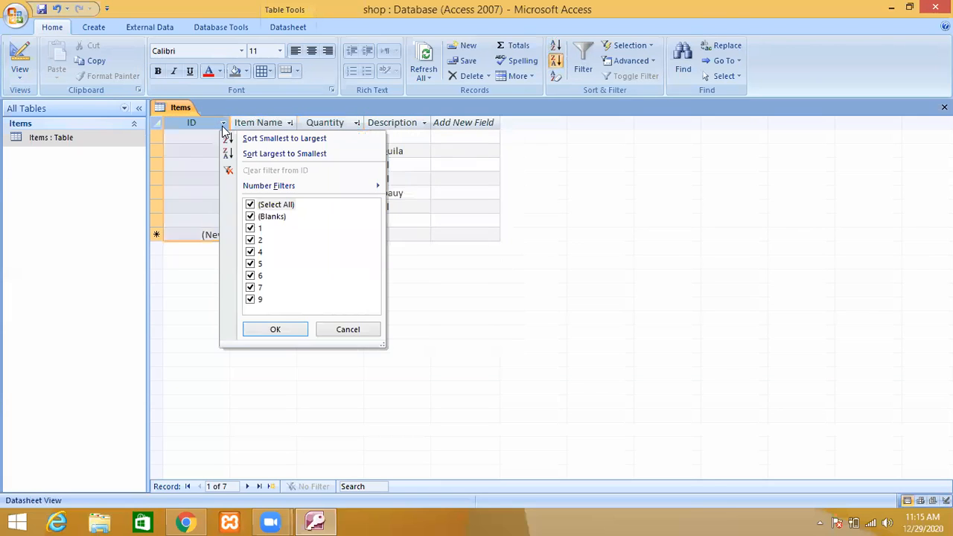
click(268, 140)
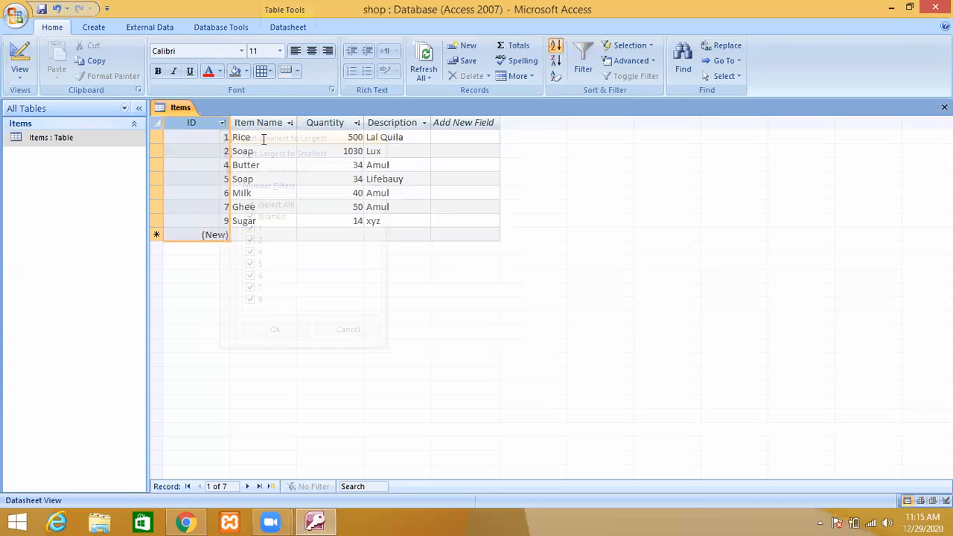
click(304, 165)
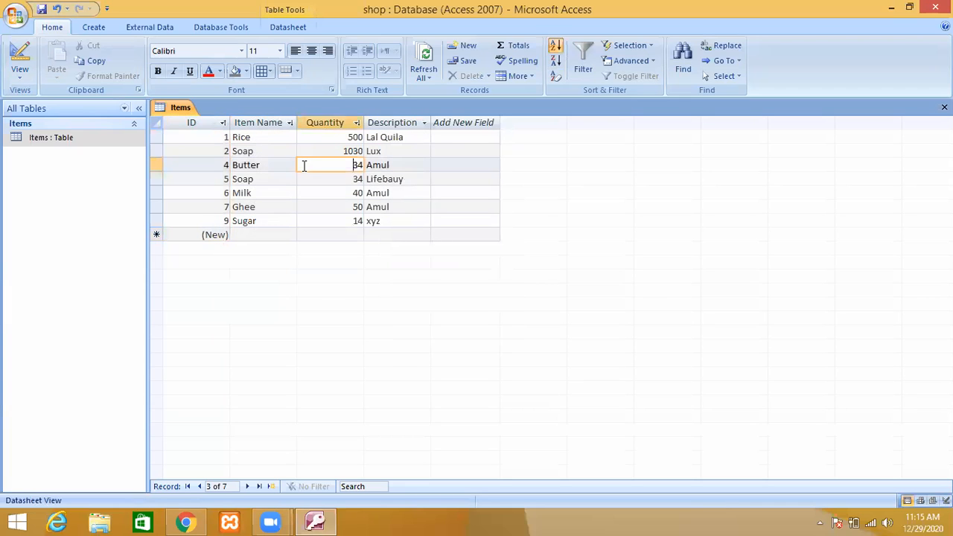
click(403, 166)
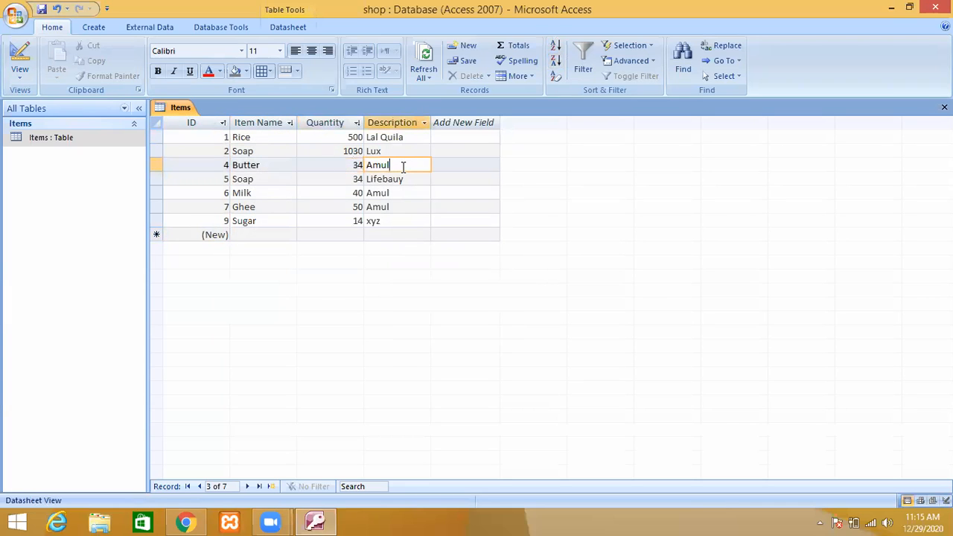
click(281, 151)
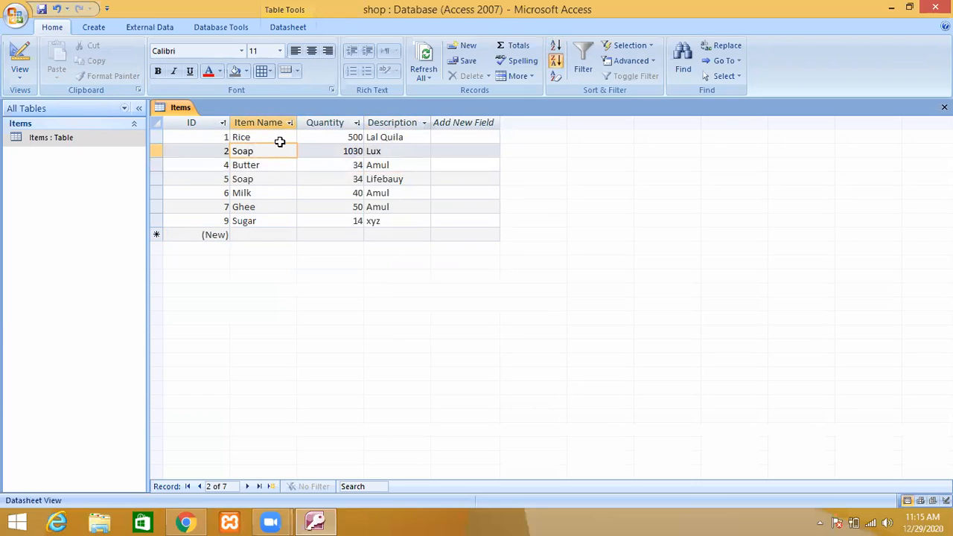
Step: Examine the filter choices available for the Item Name column and the number filters for the Quantity column
click(583, 60)
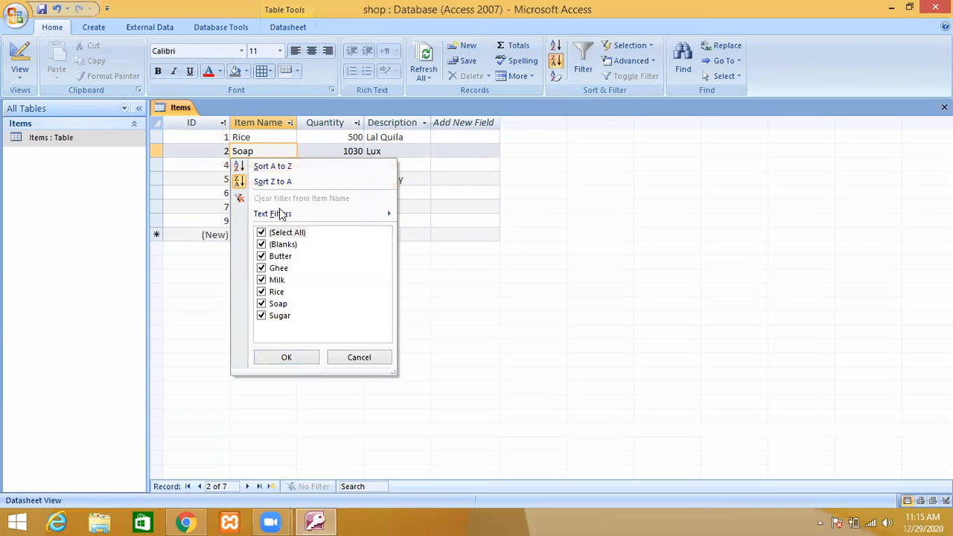
mouse_move(301, 219)
click(321, 151)
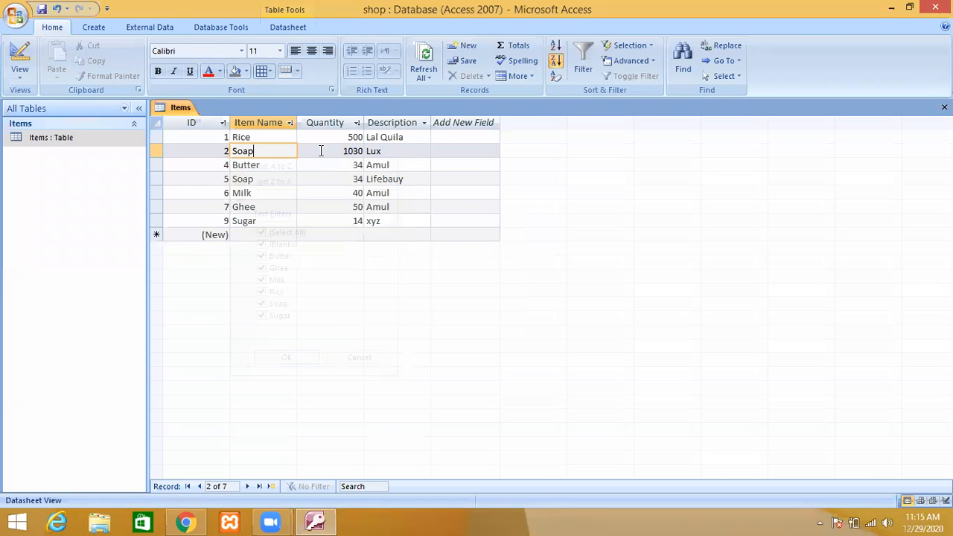
click(321, 152)
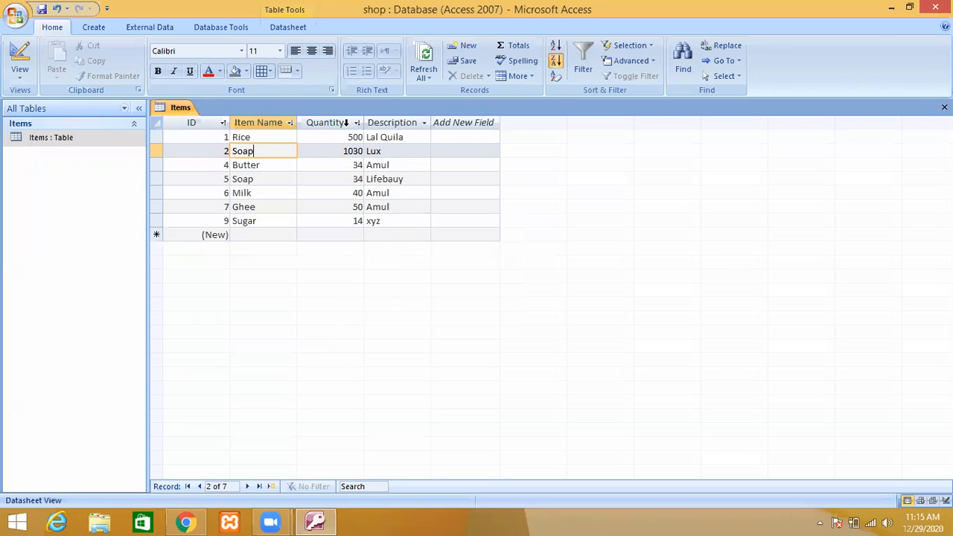
click(356, 124)
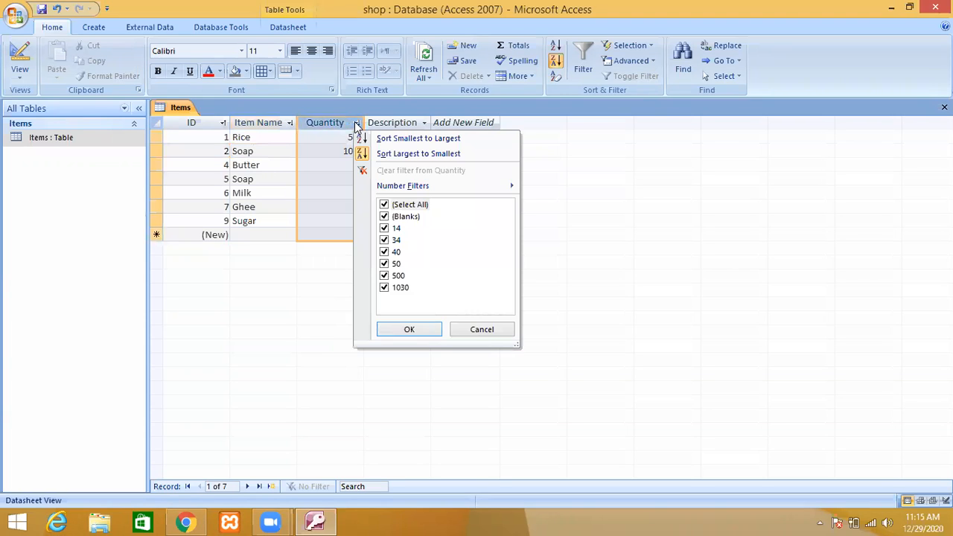
mouse_move(409, 192)
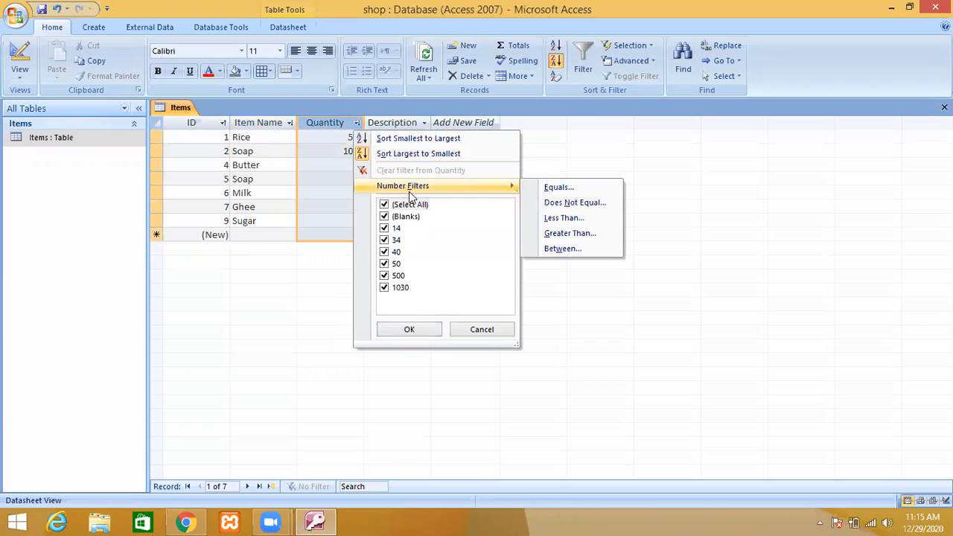
click(290, 130)
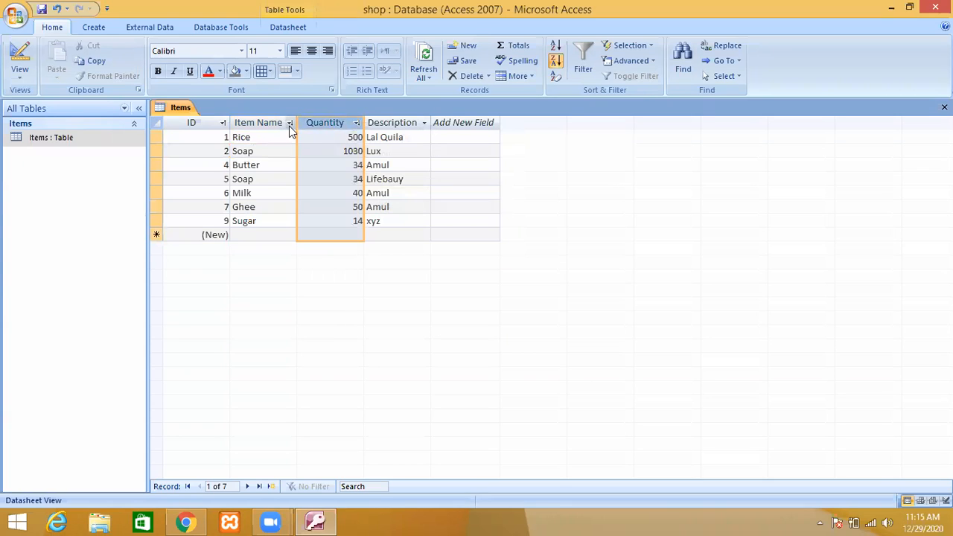
Step: Filter the Item Name column to show only the Soap records
click(290, 123)
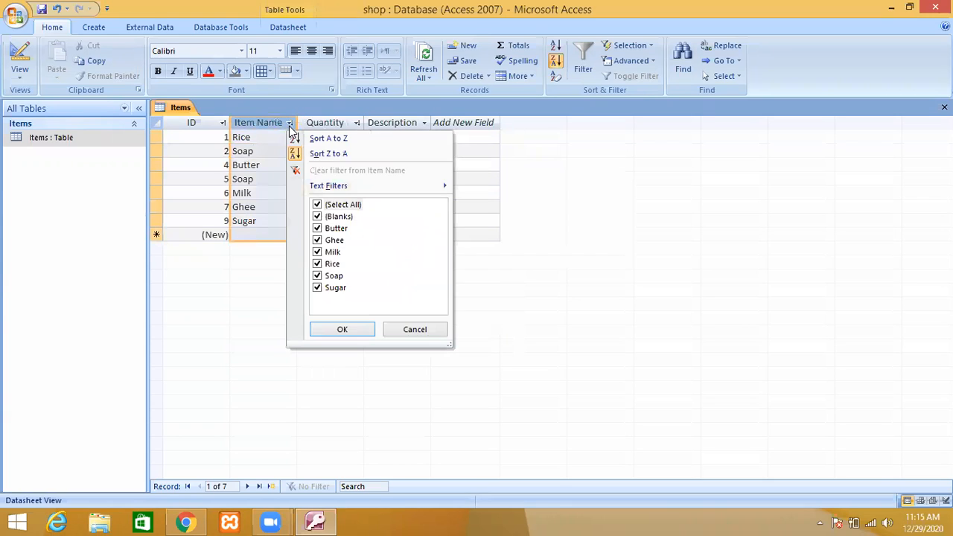
click(318, 207)
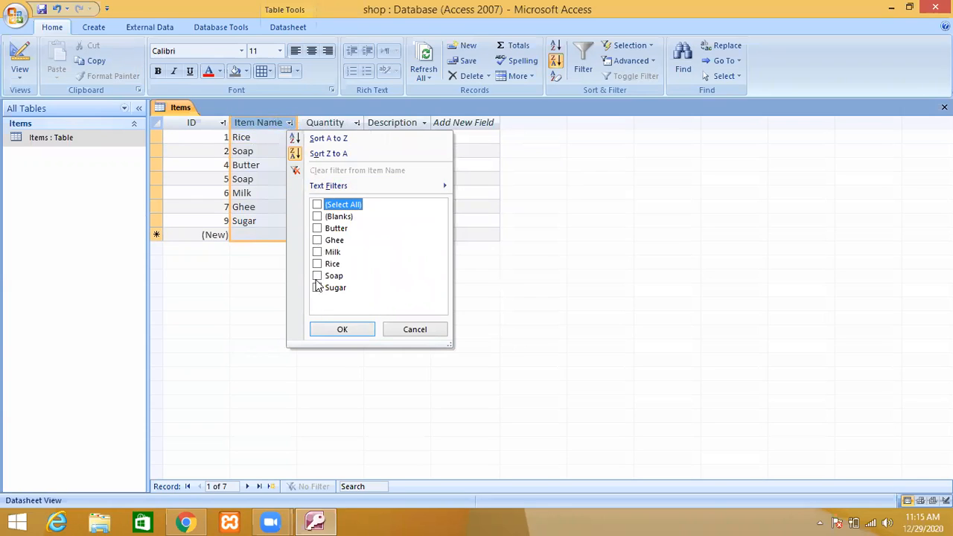
click(327, 333)
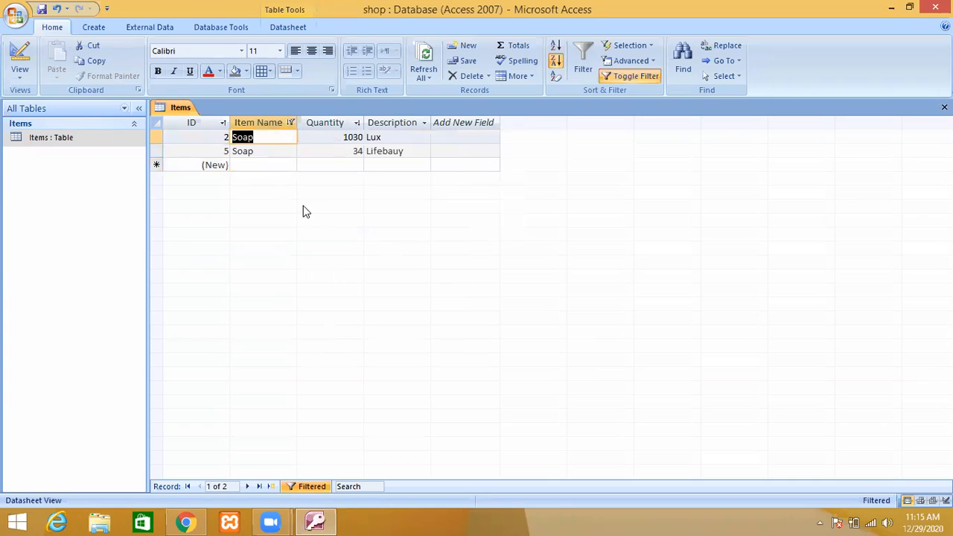